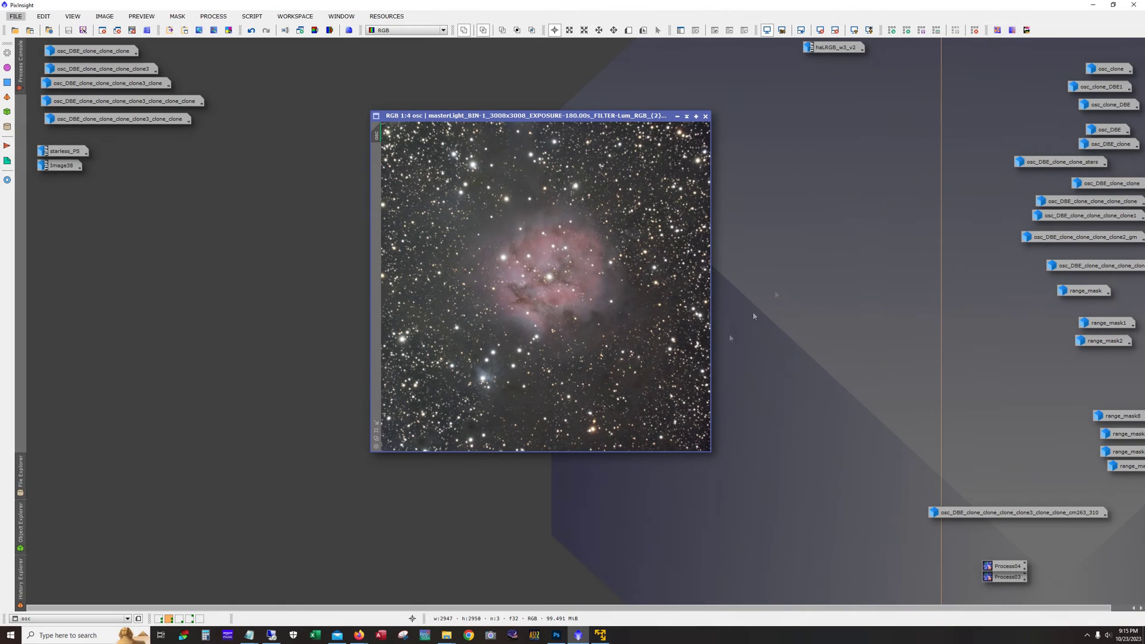
Step: Bring up the ScreenTransferFunction controls for the osc Cocoon Nebula image
key("alt+Tab")
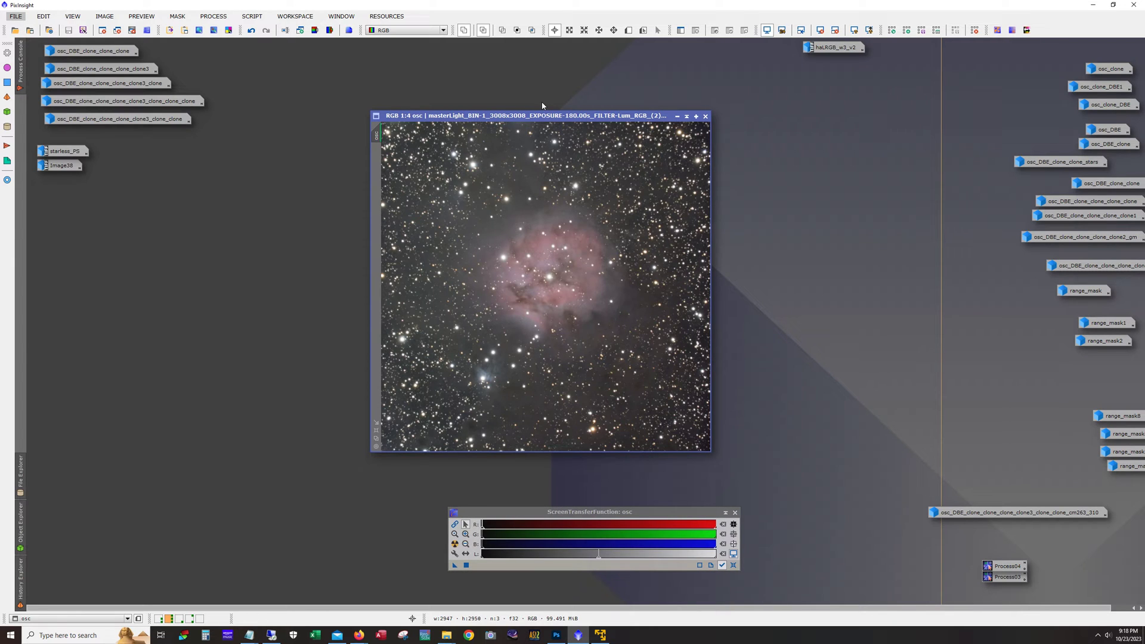
Step: Auto-stretch the osc image with Link RGB Channels enabled for neutral colours
left_click_drag(541, 116, 538, 111)
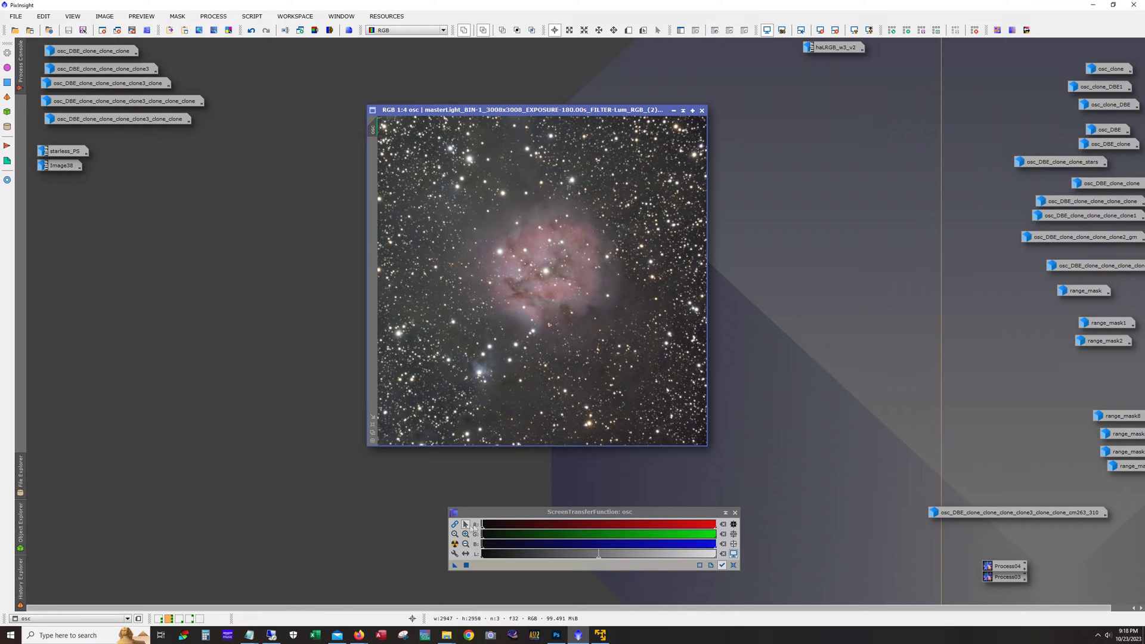
left_click(454, 544)
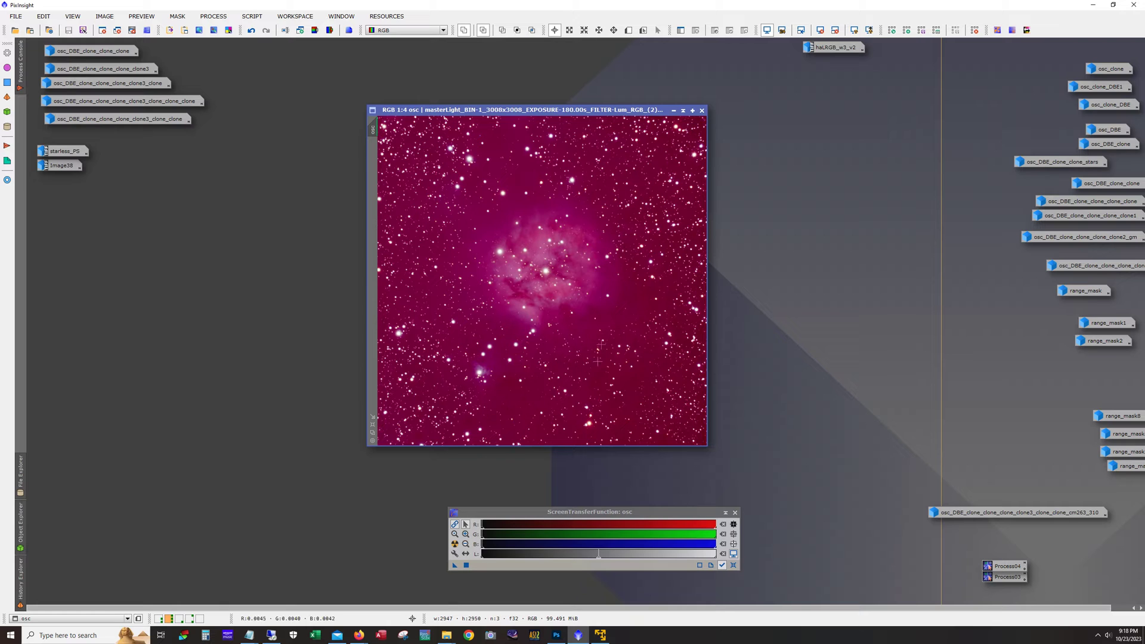
left_click(455, 525)
left_click(454, 544)
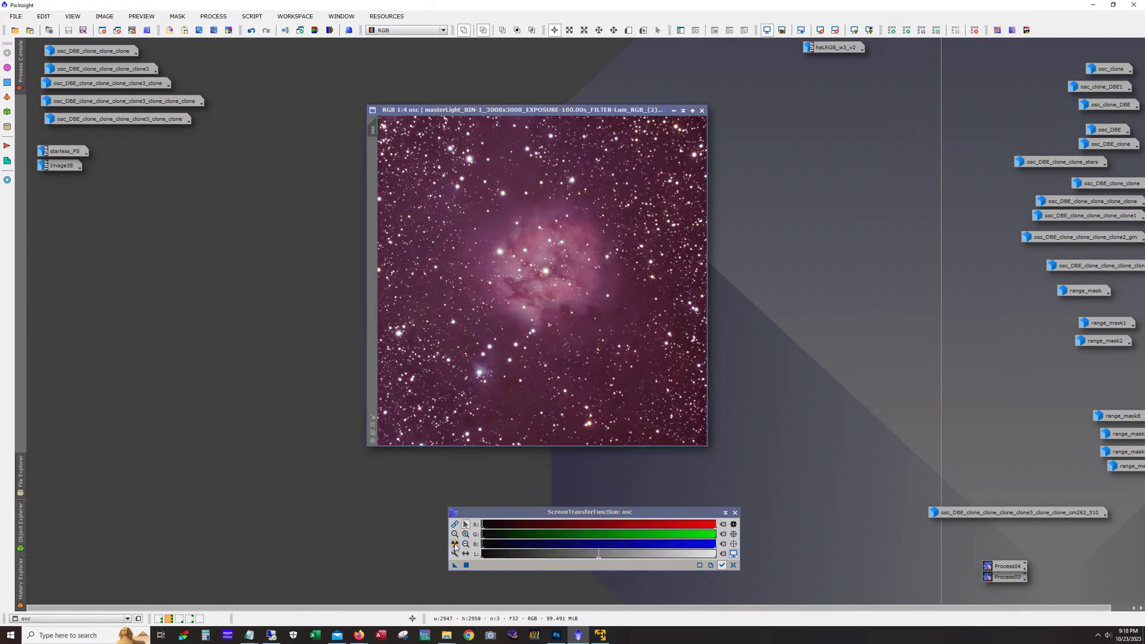
Step: Inspect the stretched nebula at 1:1 zoom, then return to 1:4
scroll(543, 320, "up", 3)
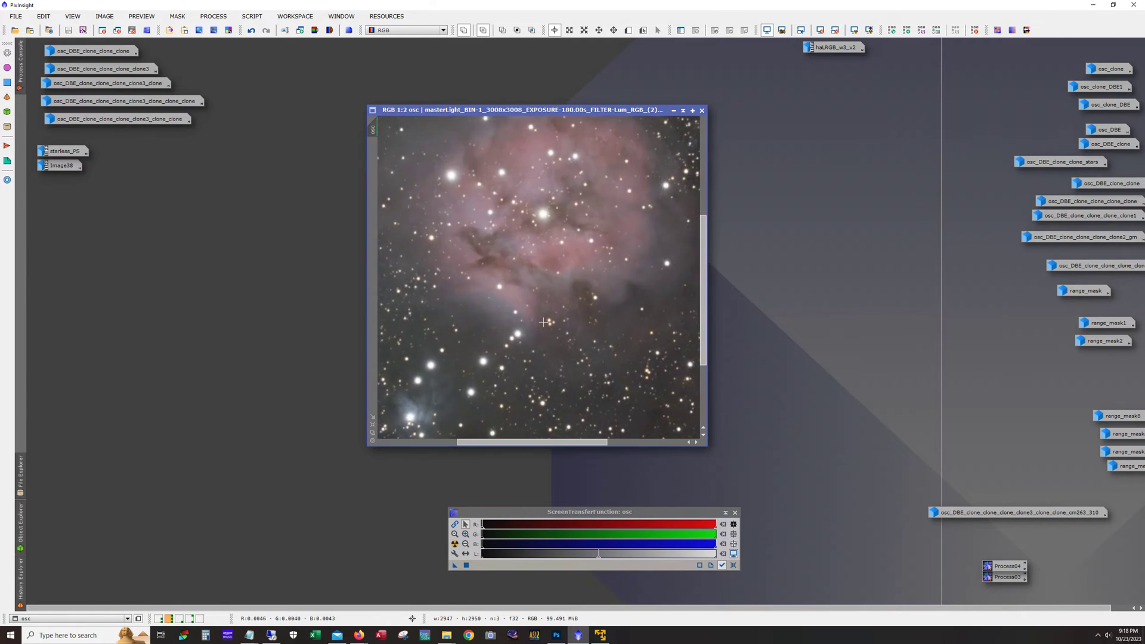
left_click_drag(548, 446, 680, 441)
left_click_drag(702, 313, 705, 213)
left_click_drag(623, 444, 604, 444)
scroll(526, 389, "down", 2)
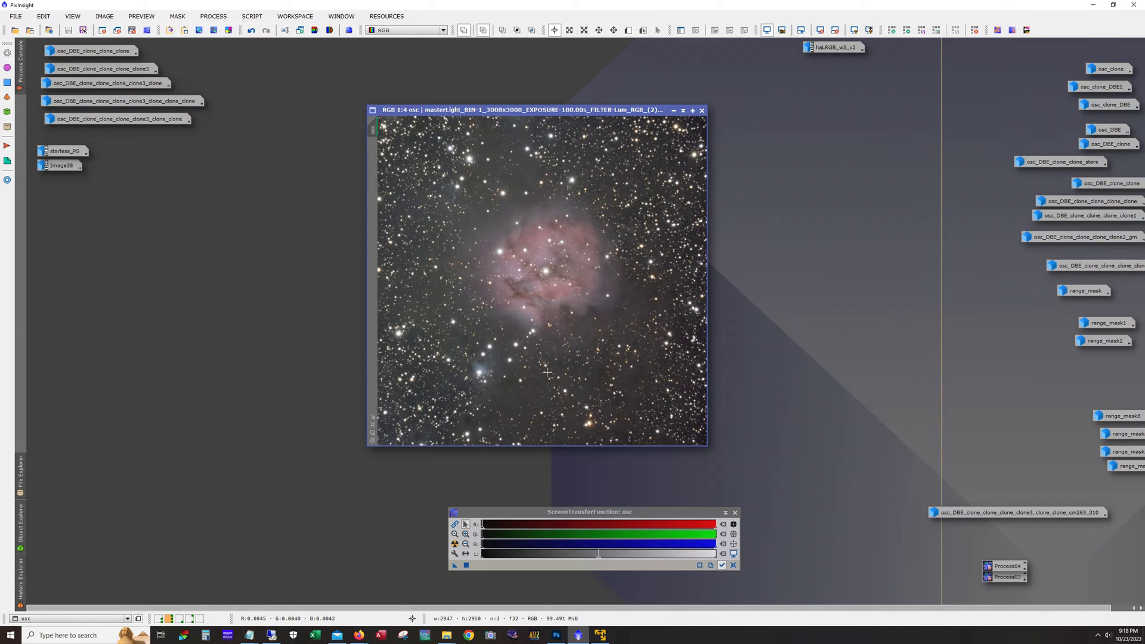
key("alt")
Step: Iconise osc, open osc_DBE, toggle Redo/Undo of Preview01, and auto-stretch it with linked channels
left_click(702, 111)
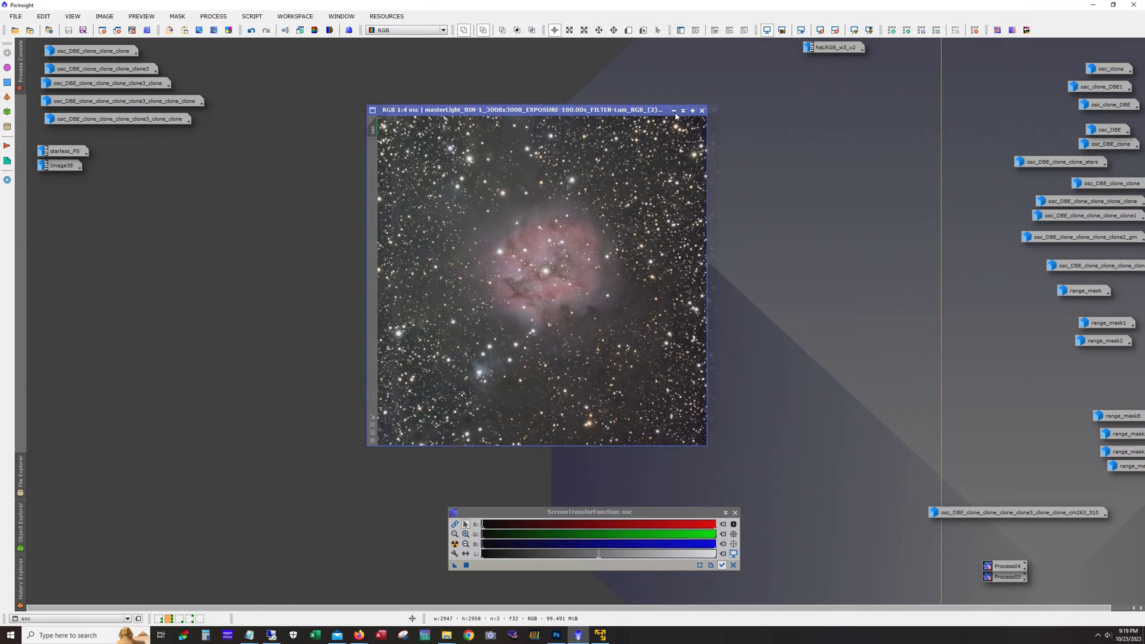
double_click(1109, 133)
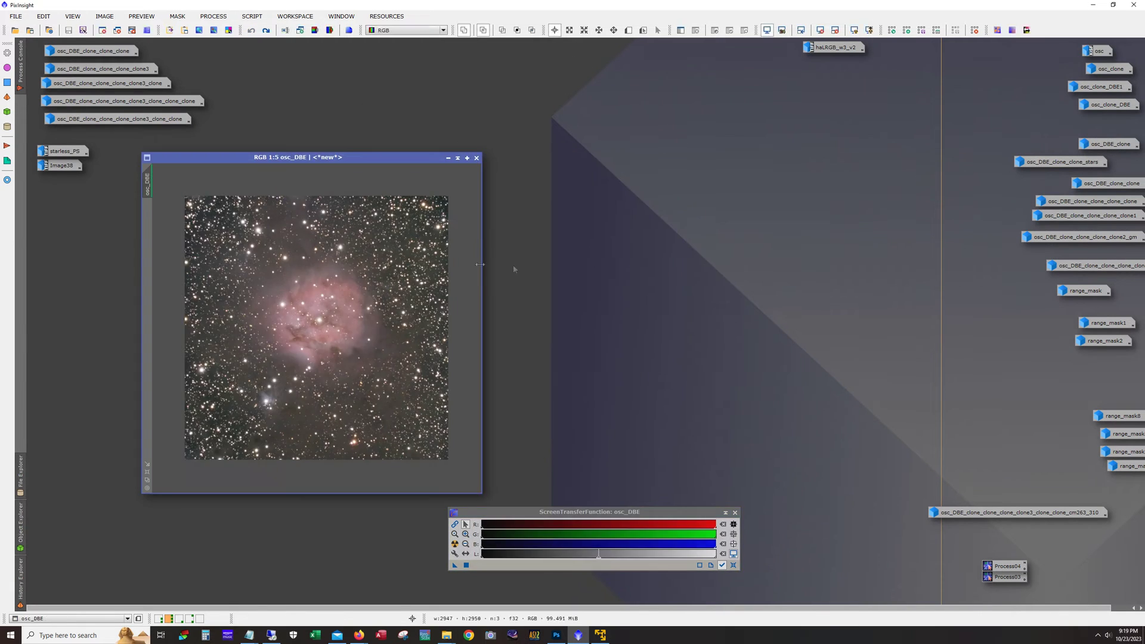
left_click_drag(329, 158, 368, 143)
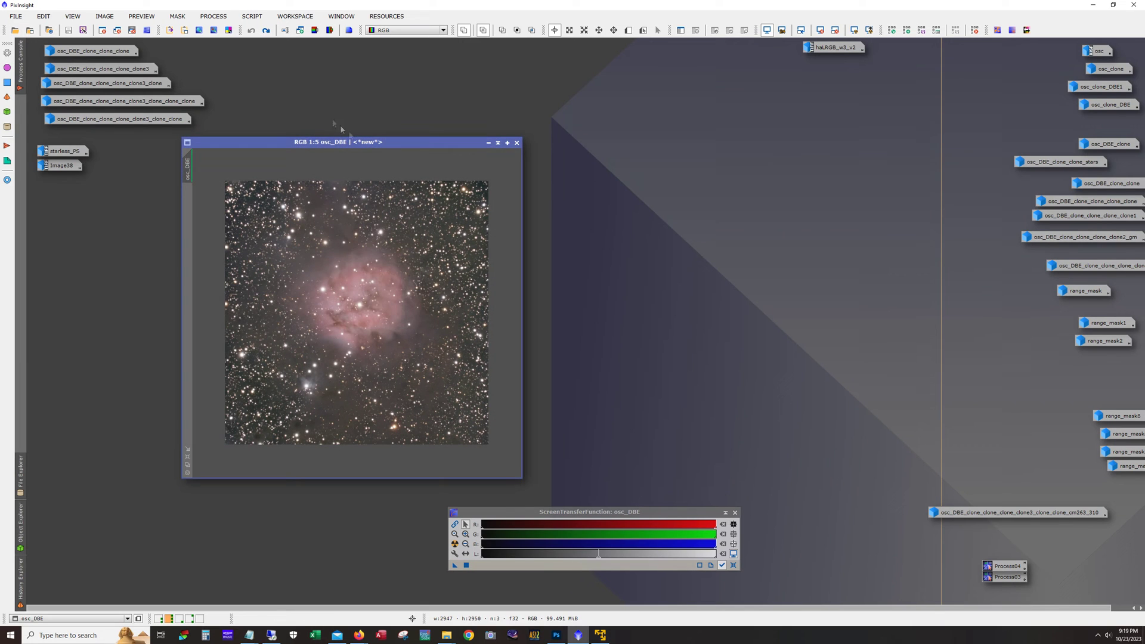
left_click(266, 32)
scroll(316, 389, "up", 3)
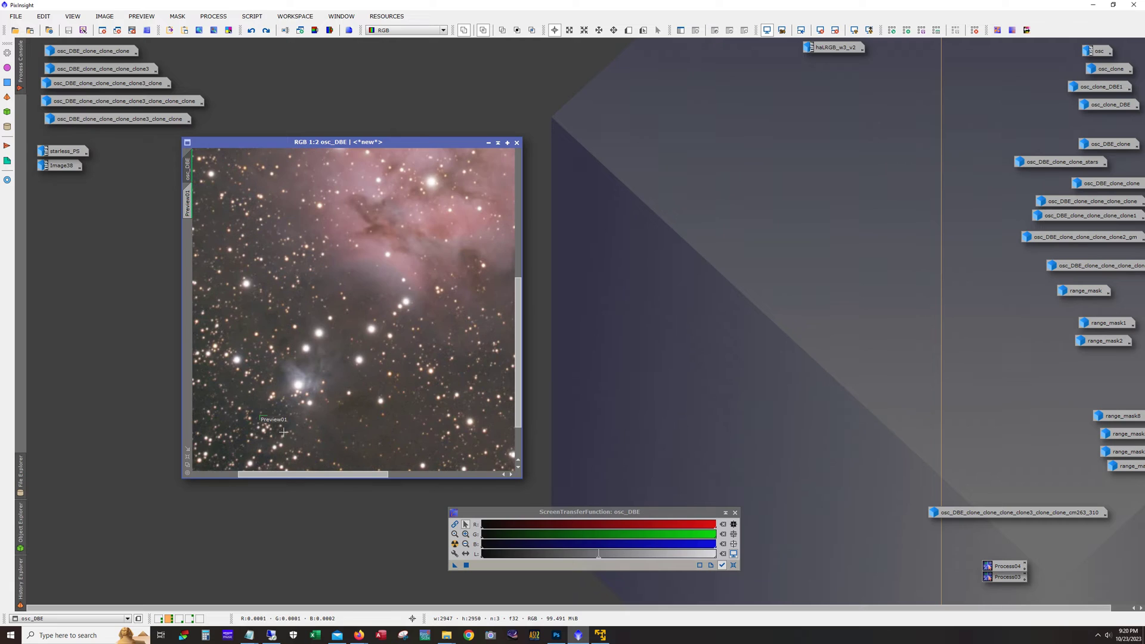
scroll(265, 422, "down", 3)
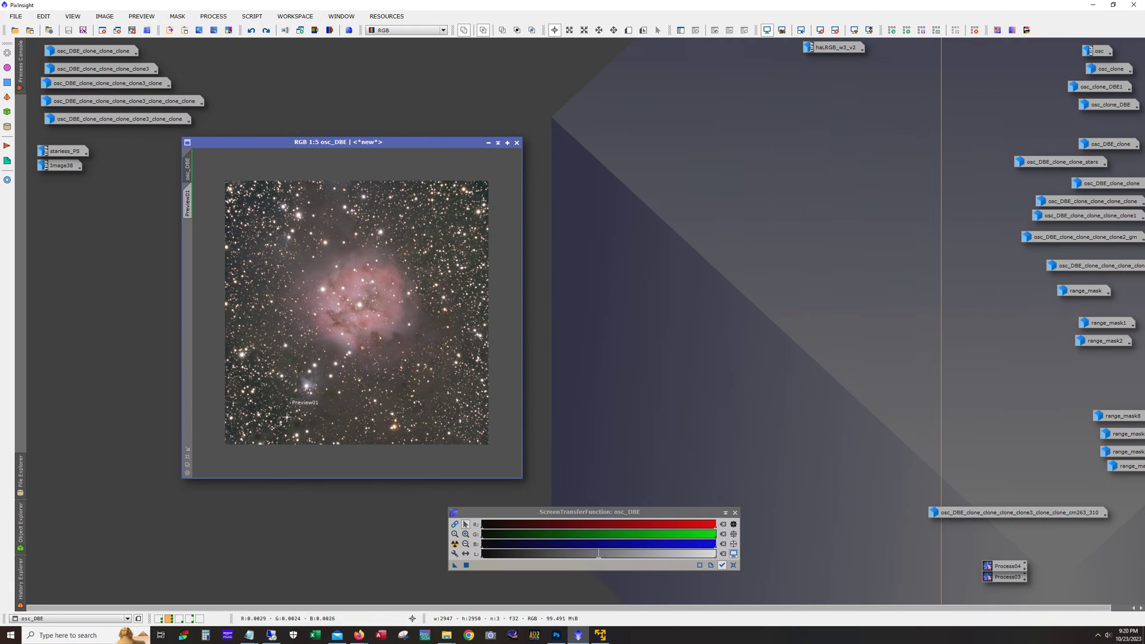
scroll(288, 416, "up", 1)
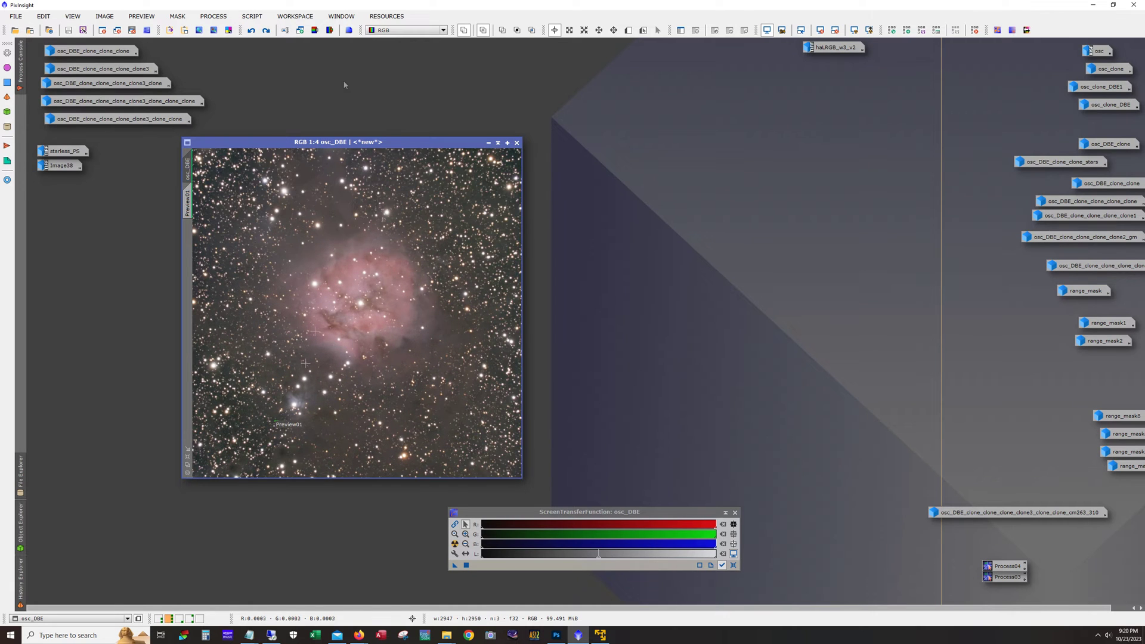
left_click(266, 31)
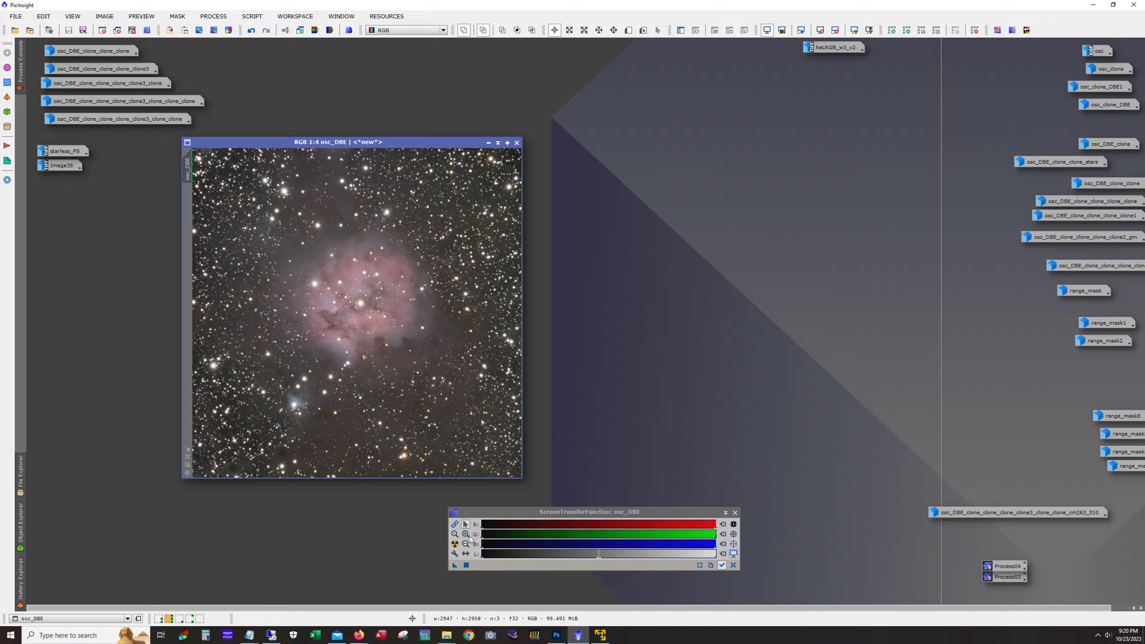
left_click(456, 525)
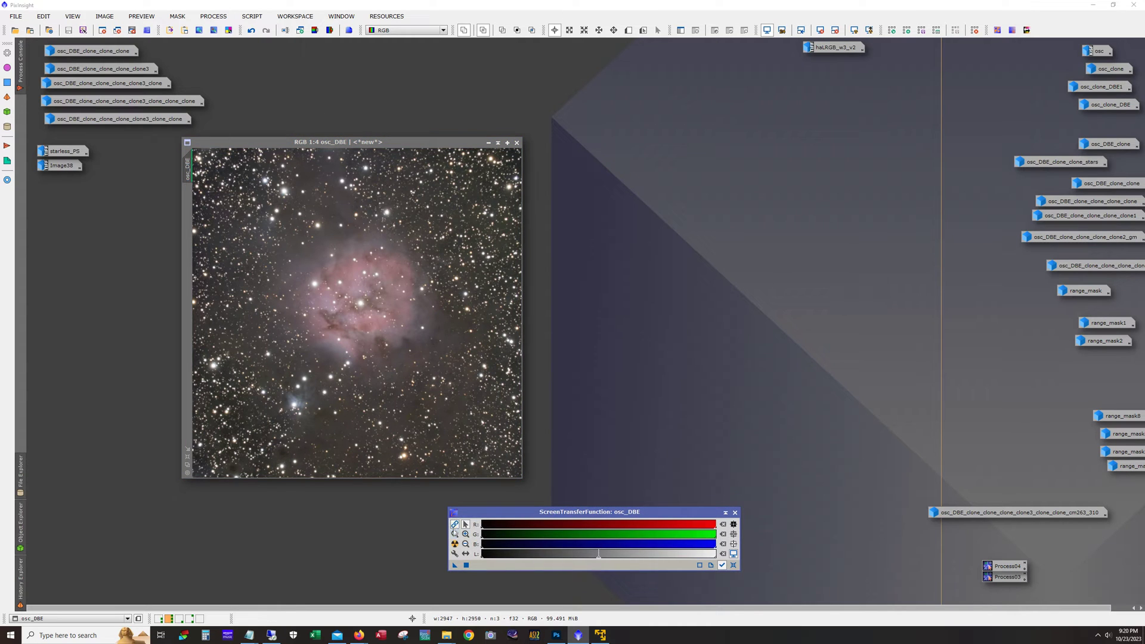
left_click(455, 544)
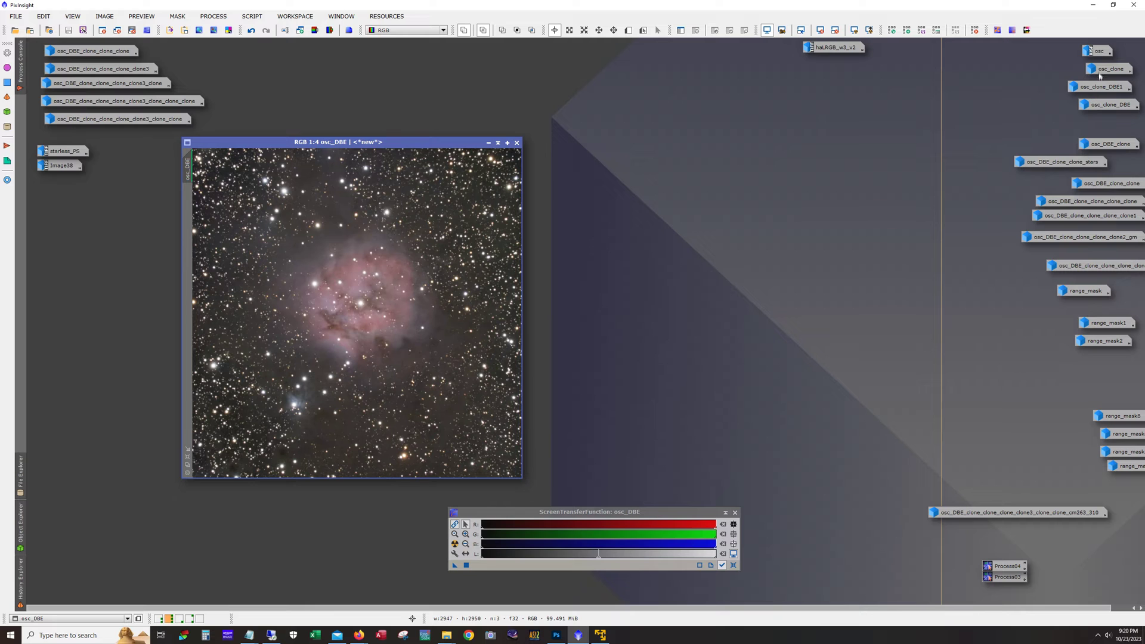
Step: Compare osc side by side with osc_DBE, then iconise osc again
double_click(1098, 52)
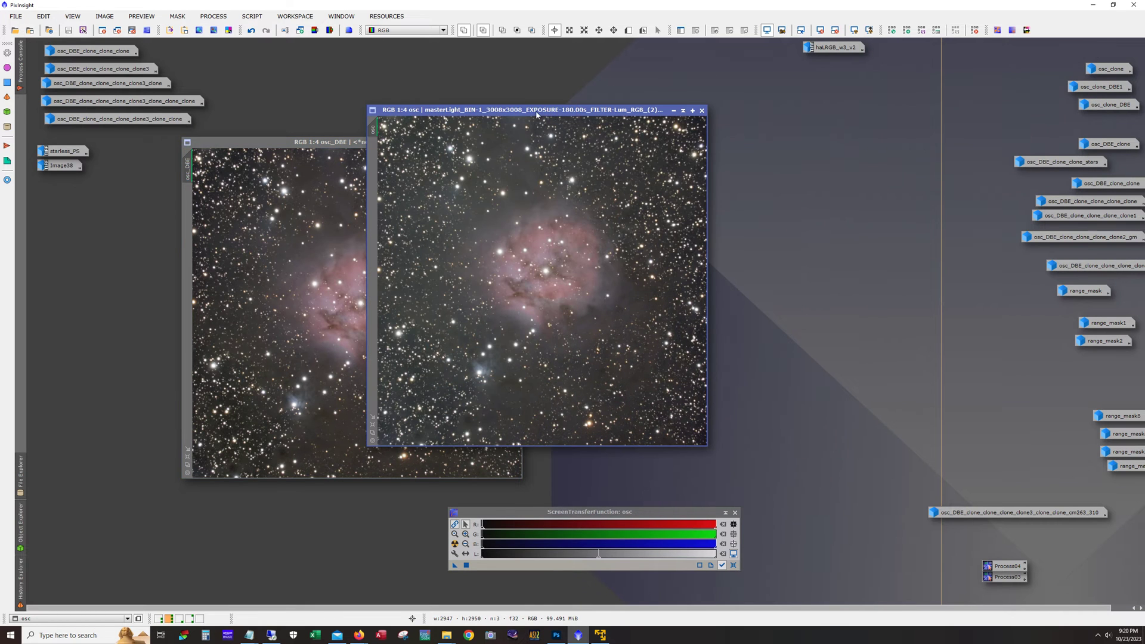
left_click_drag(554, 112, 709, 146)
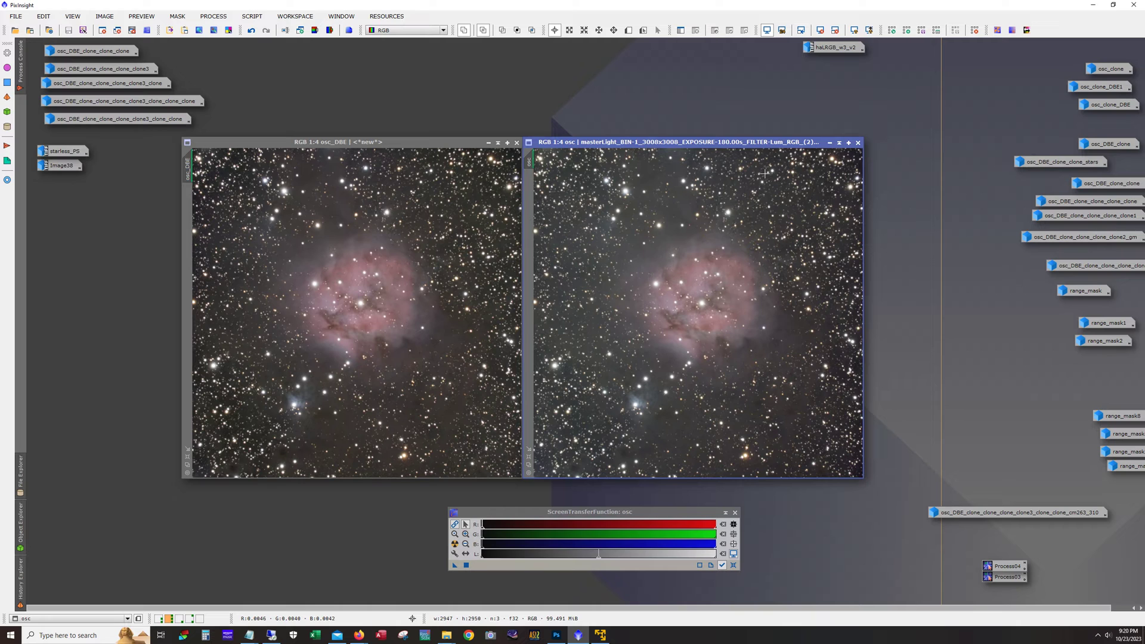
left_click(829, 143)
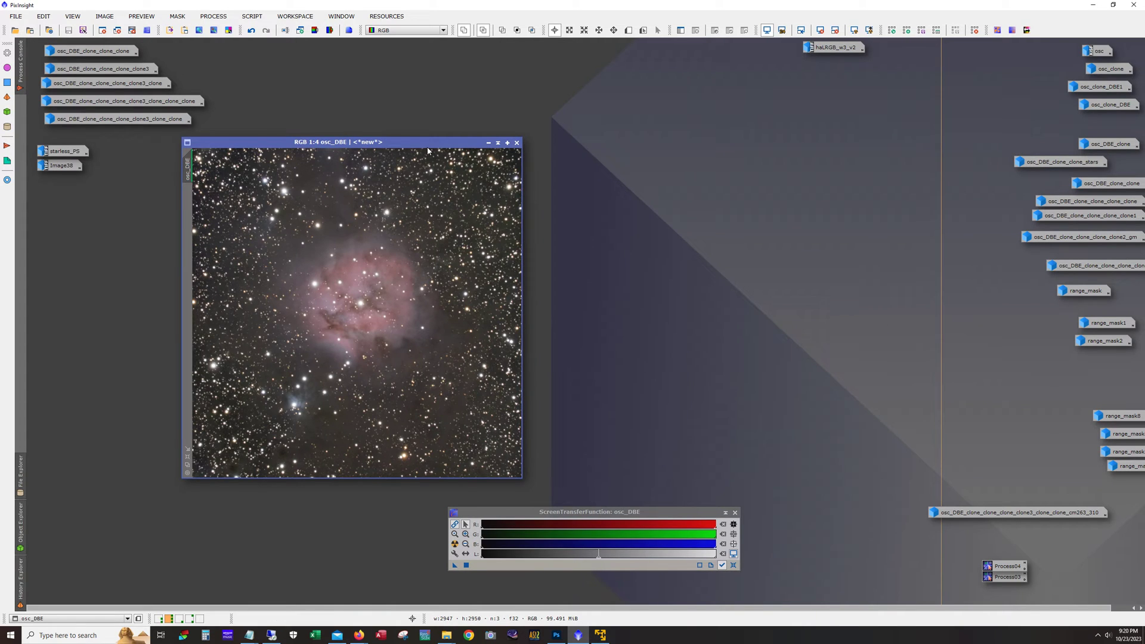
key("alt")
Step: Open osc_DBE_clone and iconise osc_DBE
double_click(1124, 146)
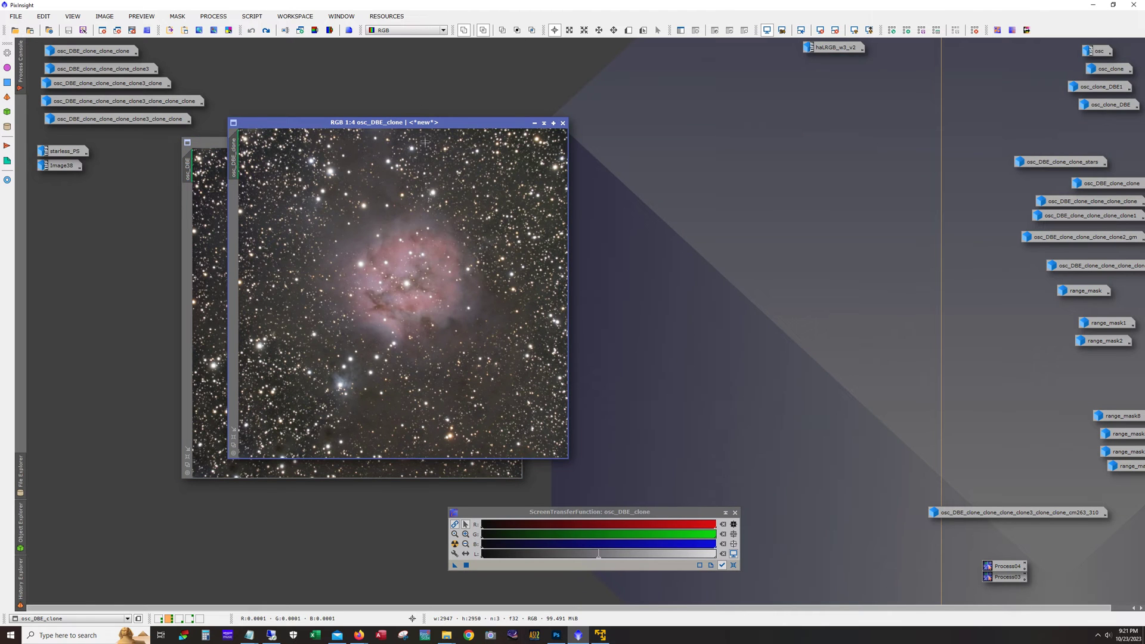
left_click(217, 170)
left_click(489, 143)
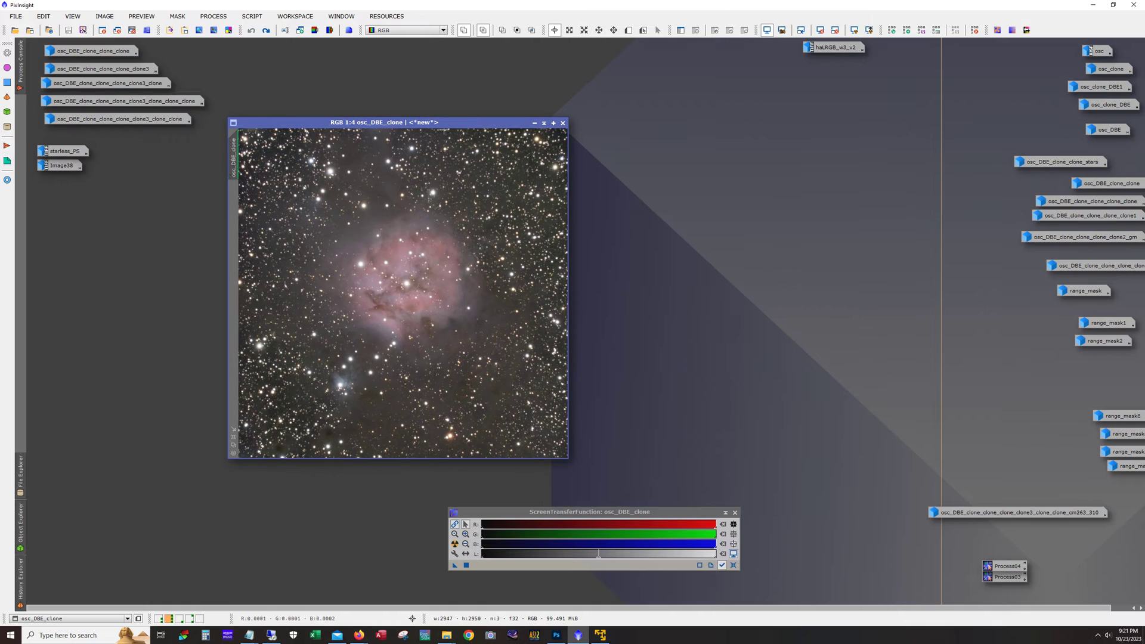
Step: Compare the star reduction at 1:1 with Undo/Redo, keep it applied, and zoom back to 1:4
left_click(266, 30)
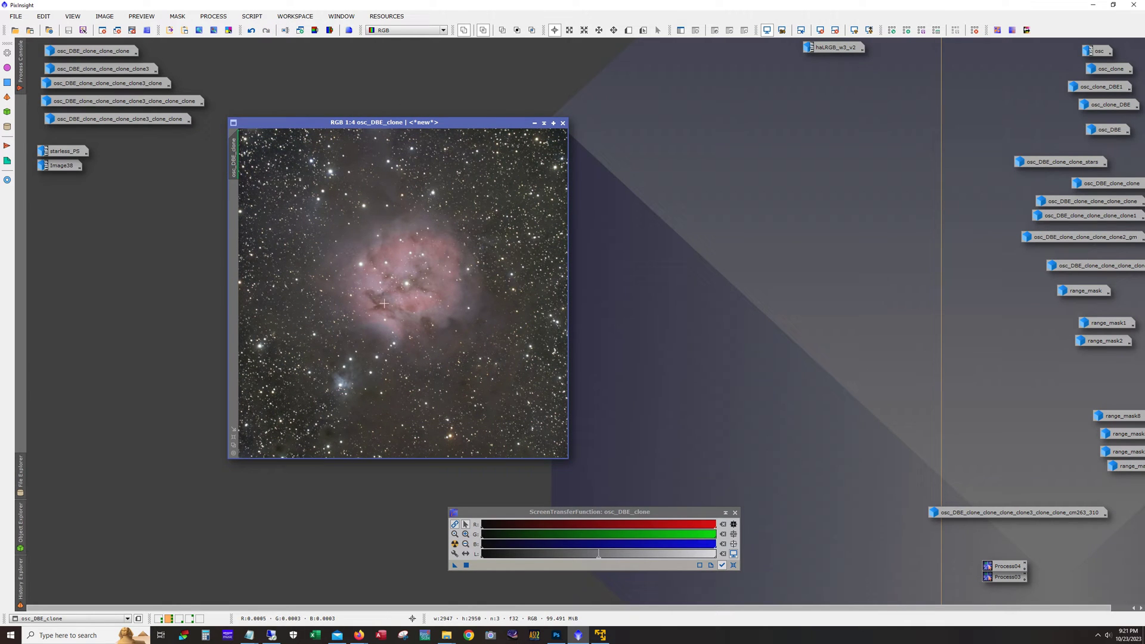
scroll(384, 304, "up", 3)
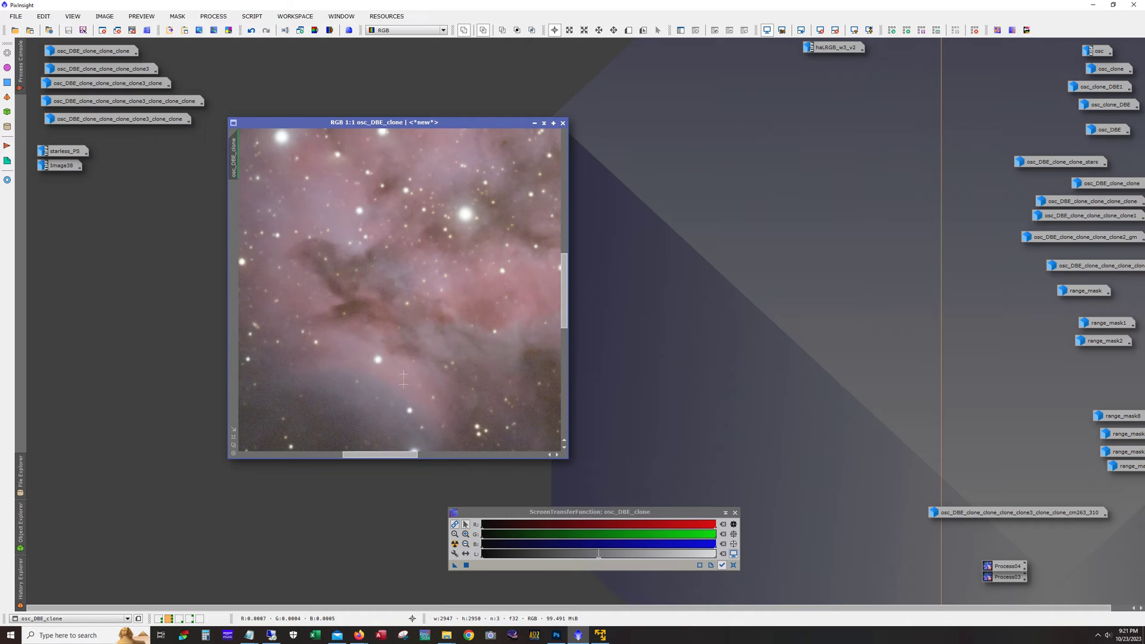
left_click(251, 31)
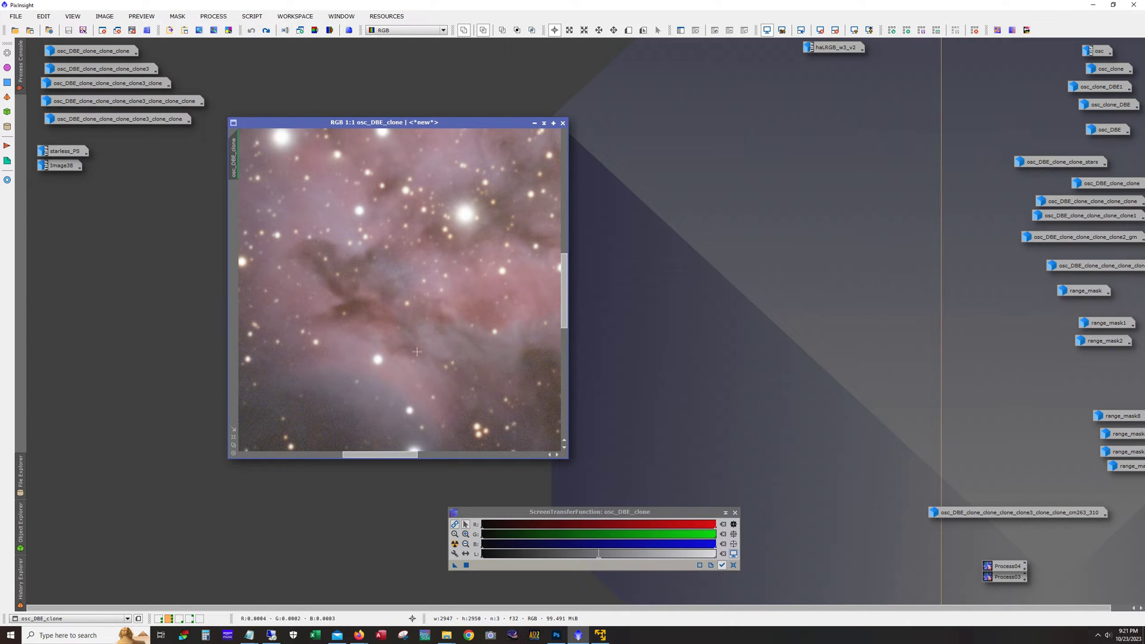
left_click(266, 30)
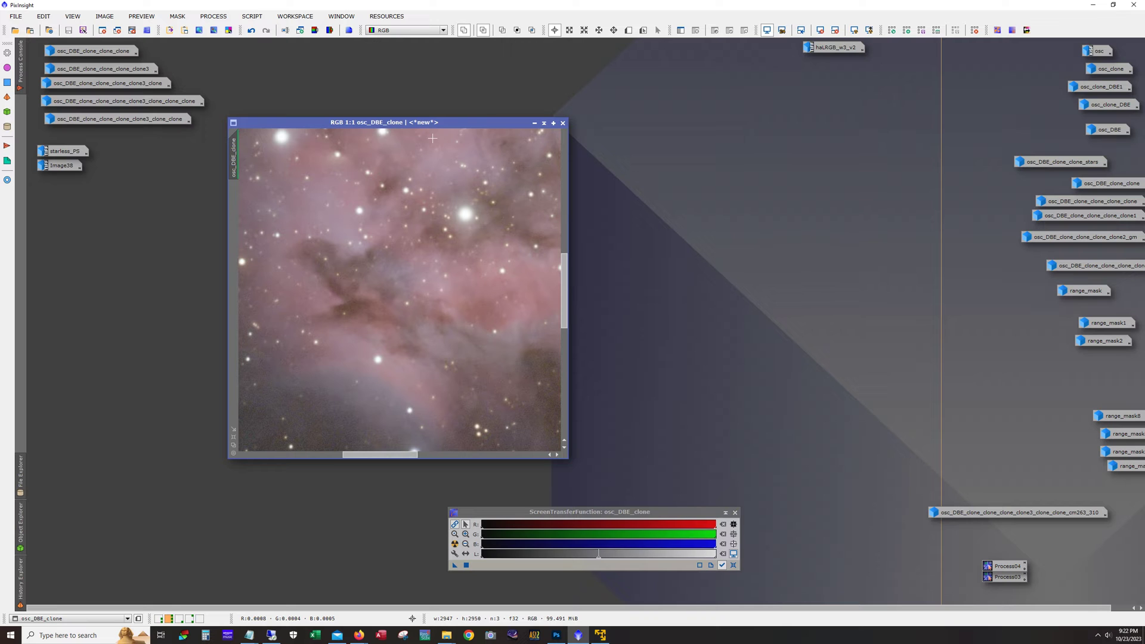
scroll(432, 139, "down", 3)
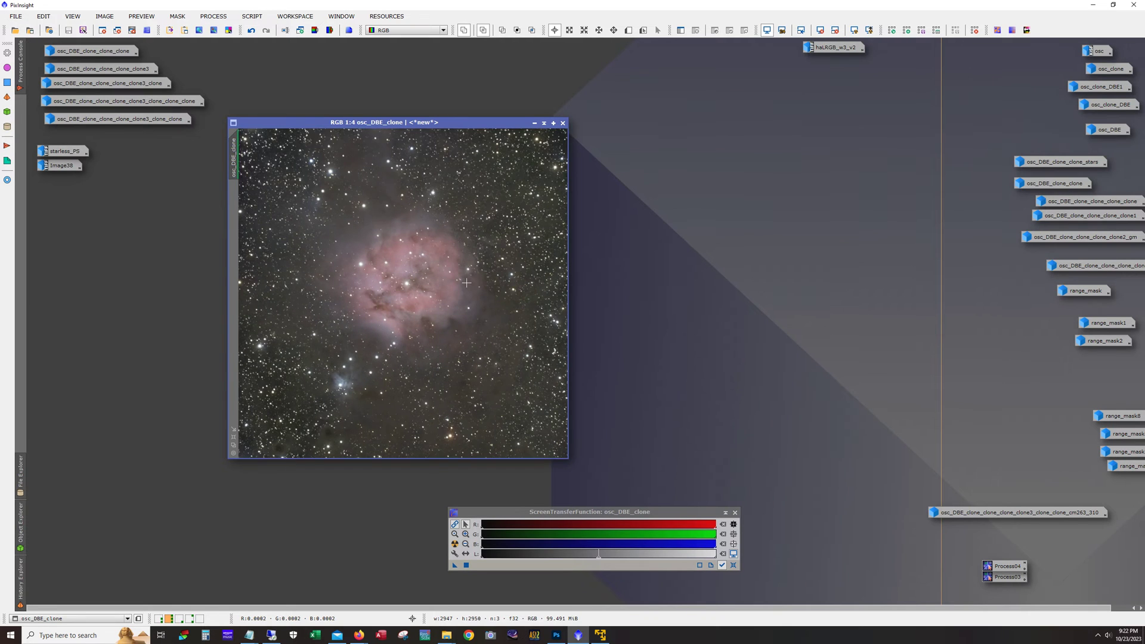
Step: Iconise osc_DBE_clone and the stars image, then open the starless osc_DBE_clone_clone image
left_click(534, 123)
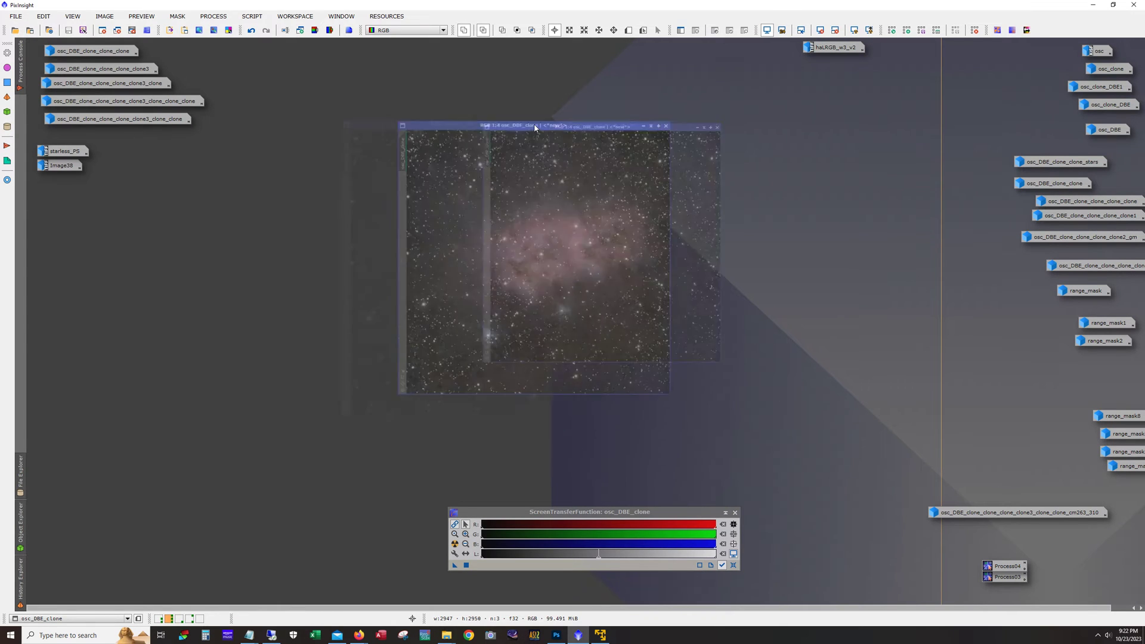
double_click(1060, 161)
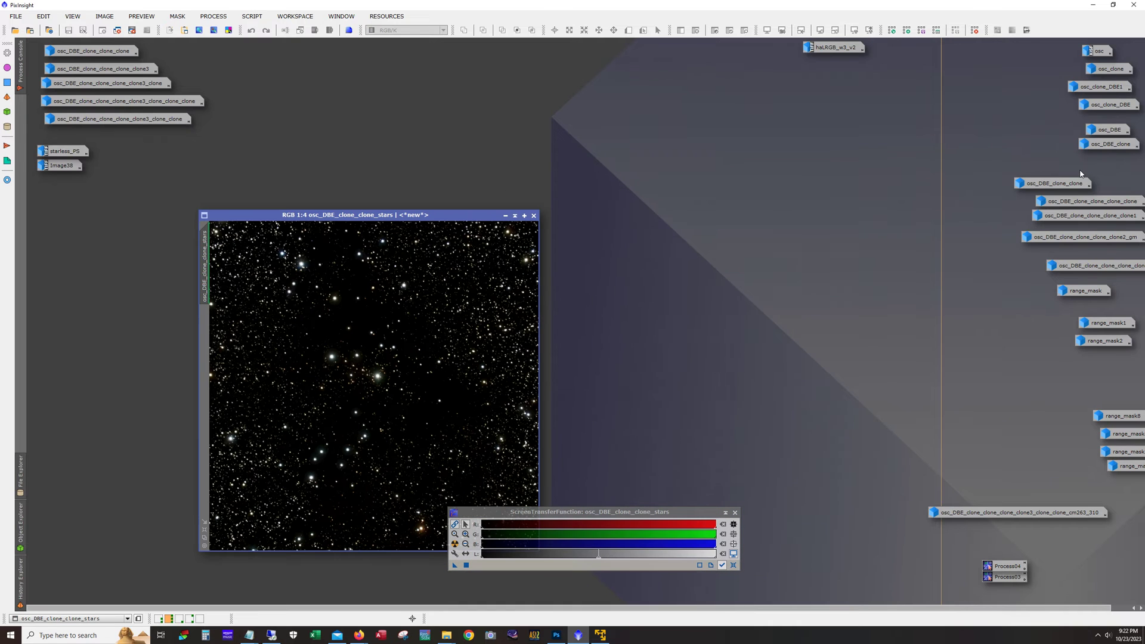
left_click(527, 216)
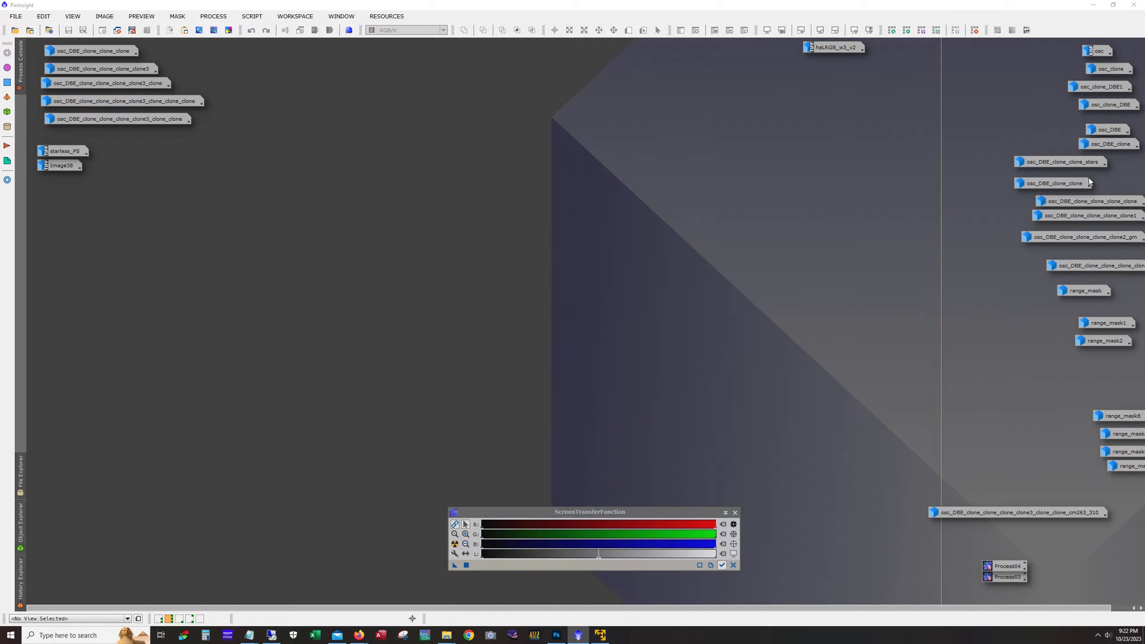
double_click(1050, 183)
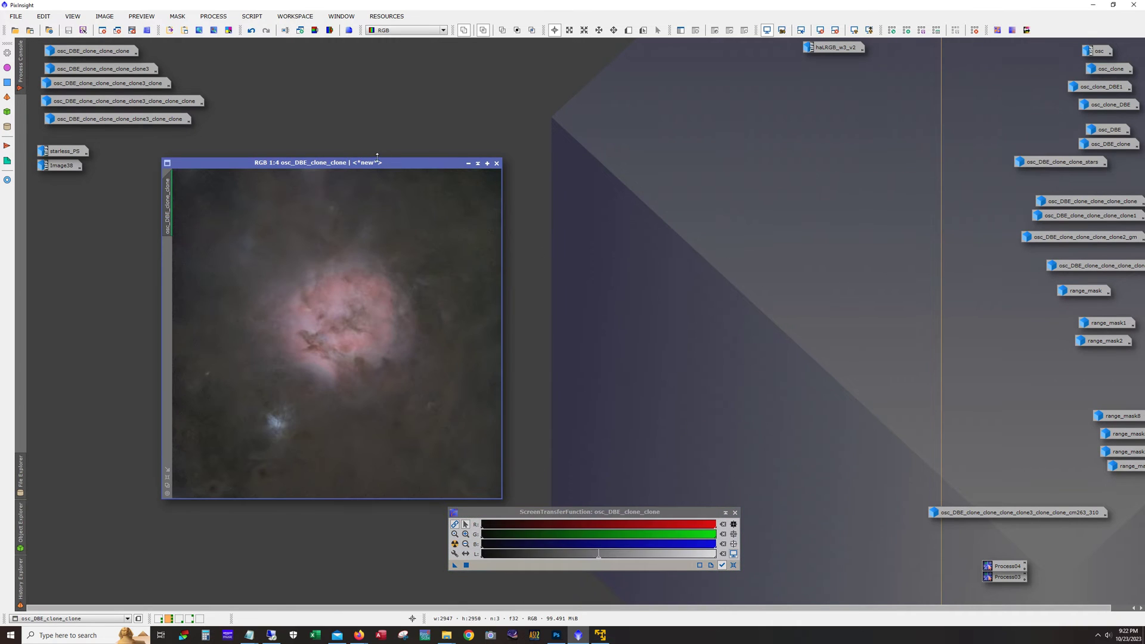
left_click_drag(379, 163, 472, 99)
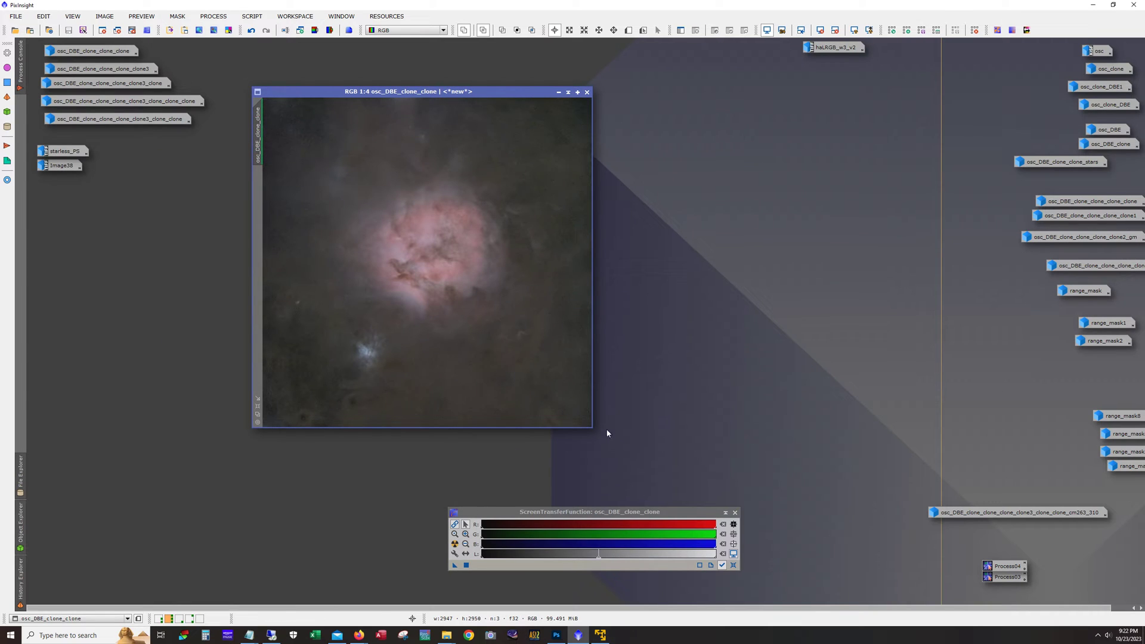
key("alt")
Step: Inspect the starless nebula at 1:1 in an enlarged window with the STF panel closed
scroll(397, 238, "up", 3)
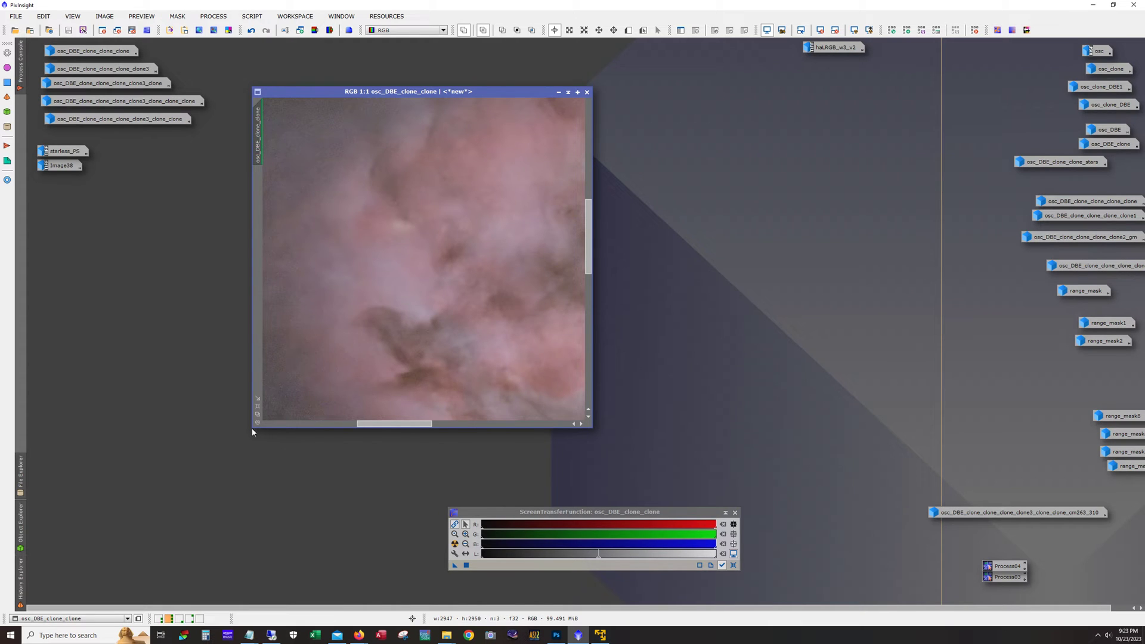
left_click_drag(250, 428, 96, 533)
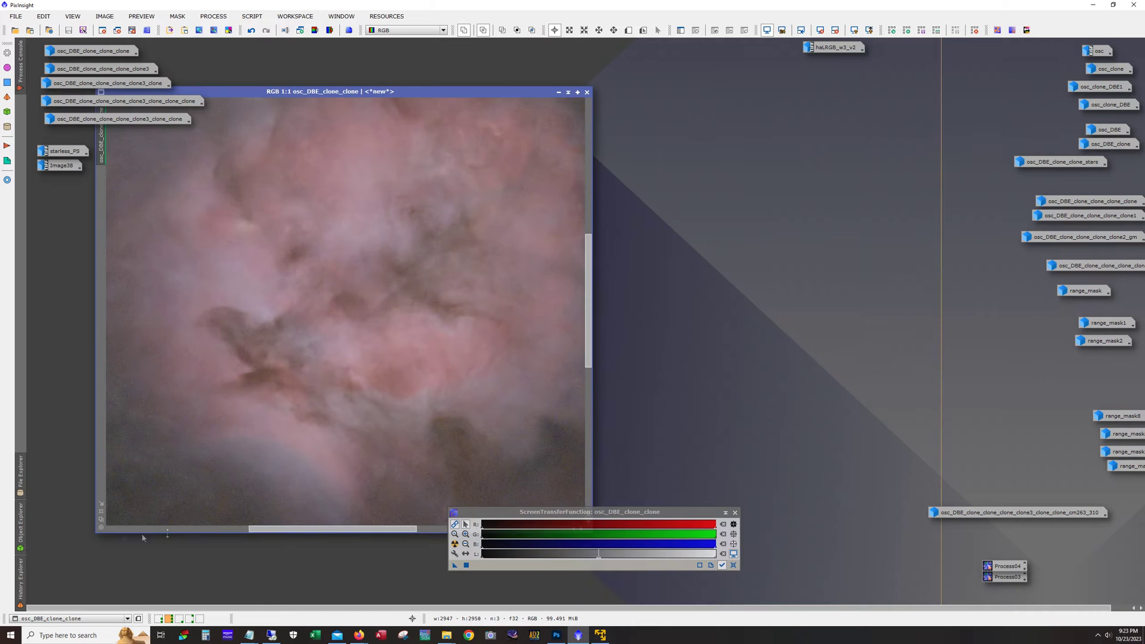
left_click(734, 512)
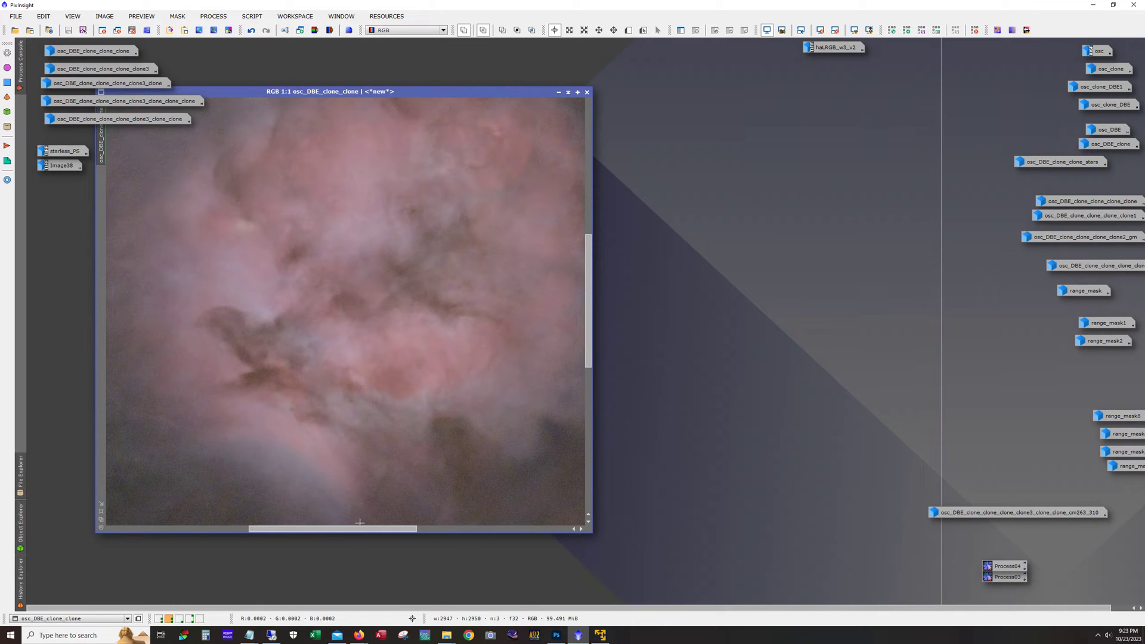
left_click_drag(364, 529, 391, 529)
left_click_drag(591, 374, 580, 417)
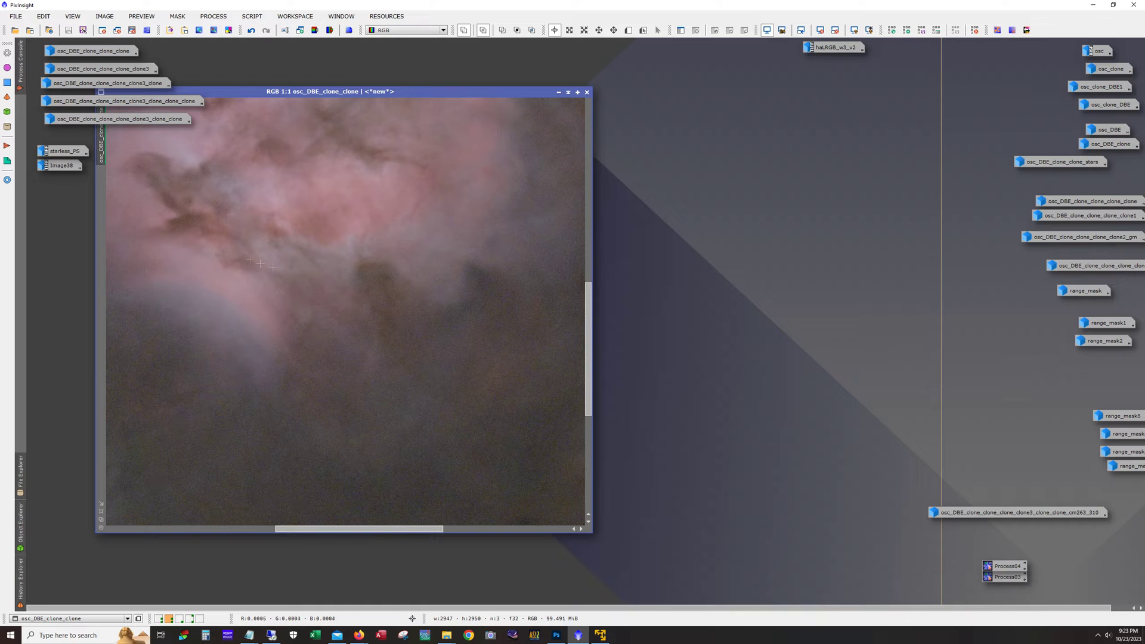
left_click_drag(591, 378, 593, 325)
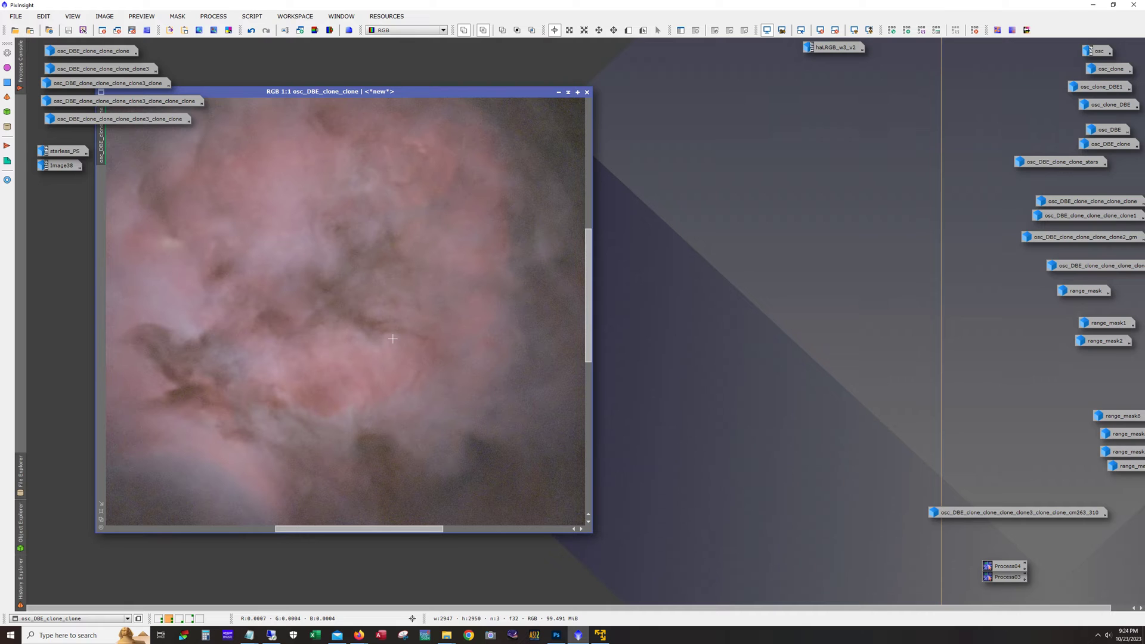
scroll(316, 358, "down", 3)
scroll(303, 344, "up", 3)
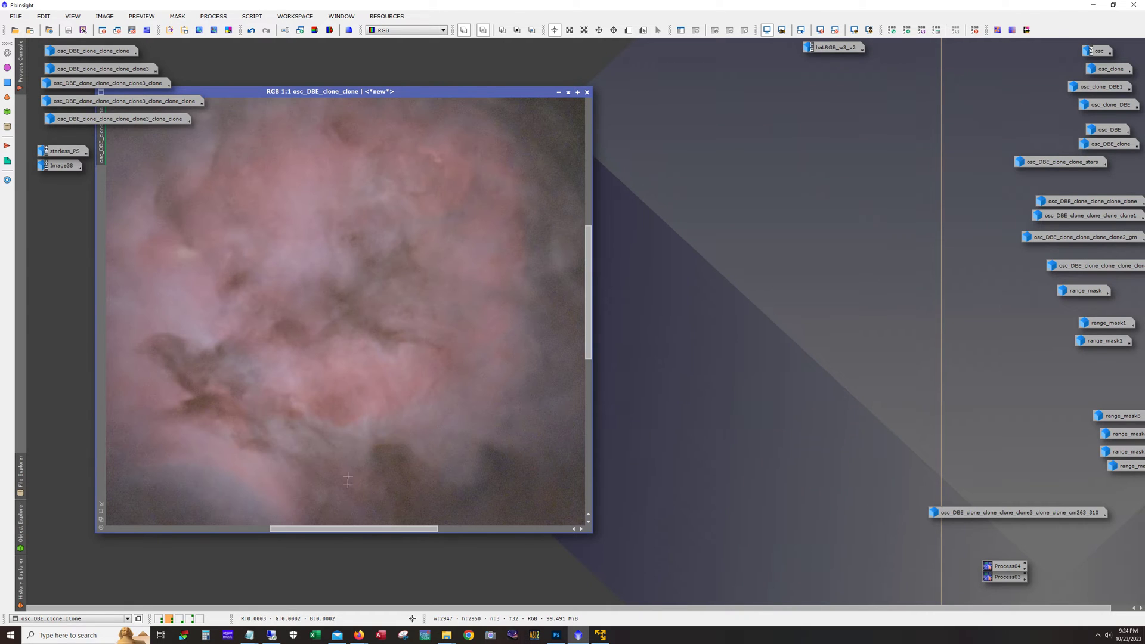
mouse_move(352, 529)
left_mouse_down()
mouse_move(328, 530)
mouse_move(342, 535)
mouse_move(345, 522)
left_mouse_up()
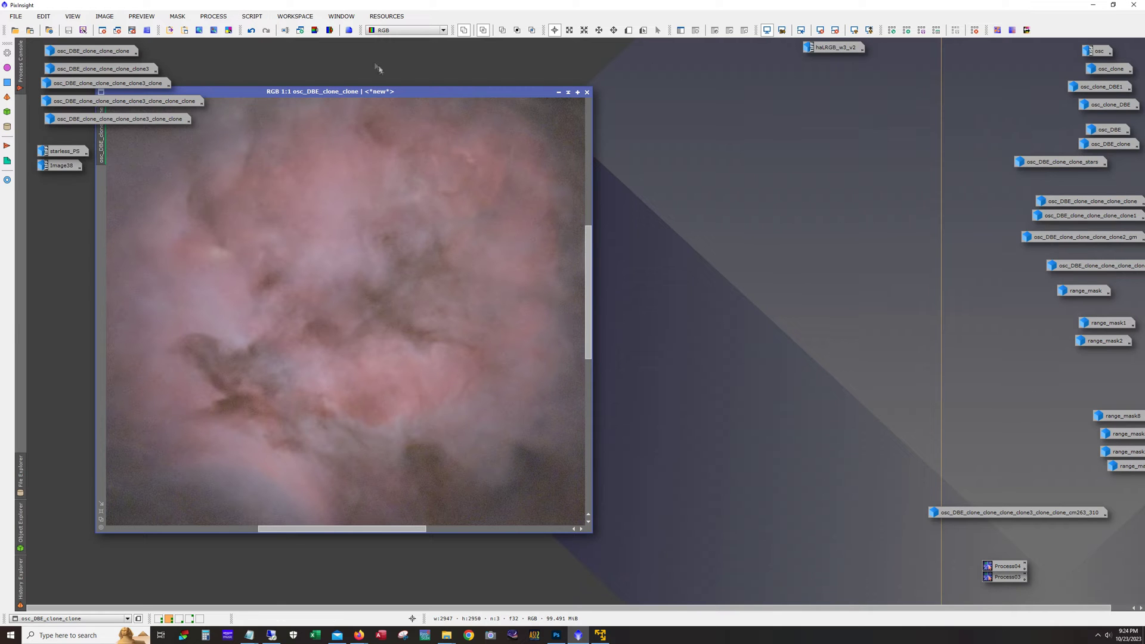
Step: Duplicate the image as osc_DBE_clone_clone_clone1, iconise the original, and enlarge the duplicate at 1:2
left_click_drag(286, 91, 443, 101)
left_click_drag(261, 147, 232, 150)
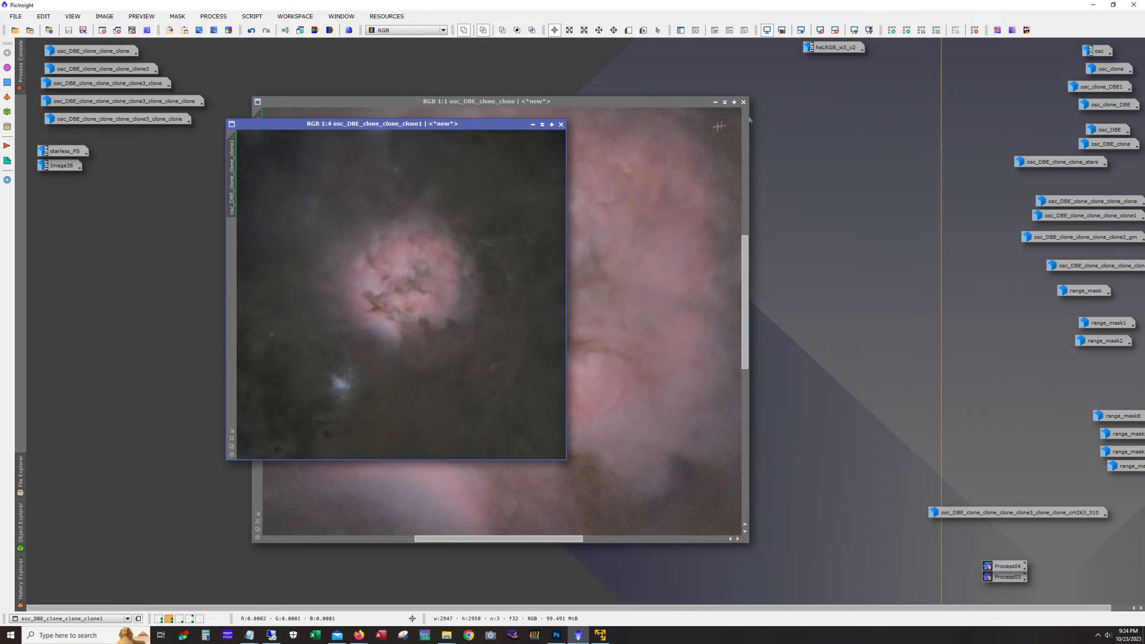
left_click_drag(718, 105, 714, 112)
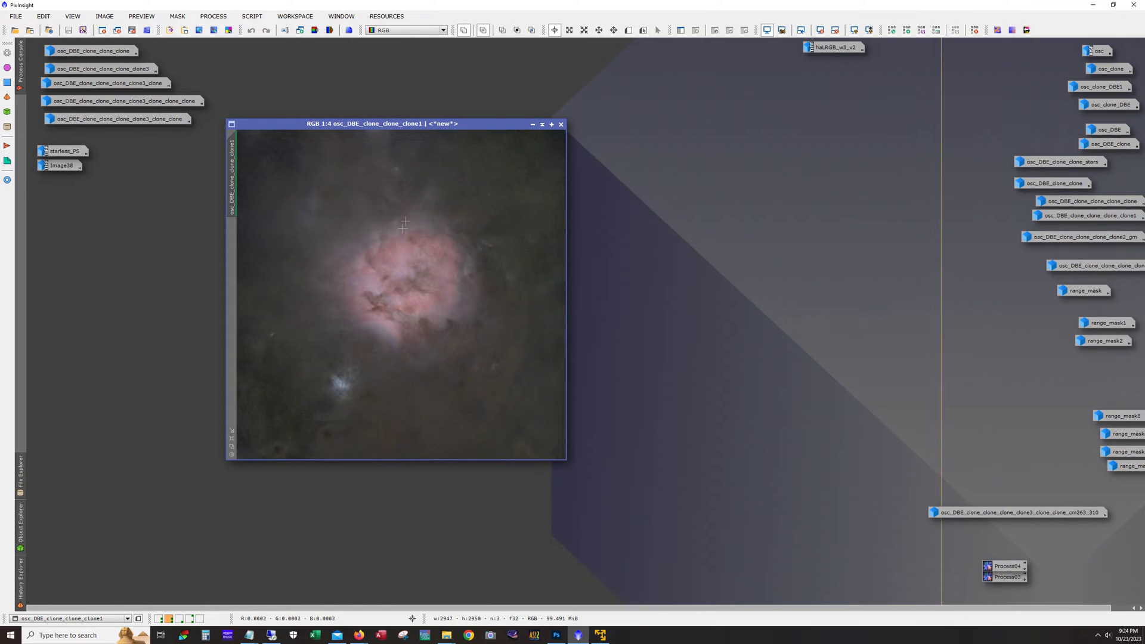
left_click_drag(568, 461, 731, 577)
scroll(442, 354, "up", 1)
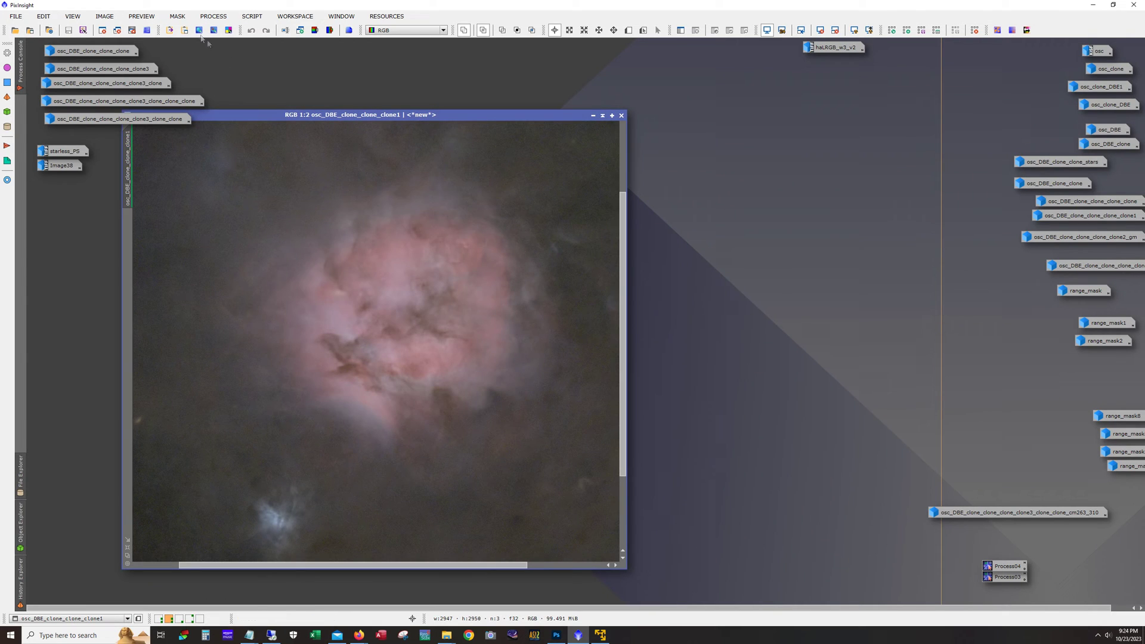
left_click(219, 18)
Step: Open BlurXTerminator beside the duplicate and select its PSF Diameter value of 4.20
mouse_move(263, 29)
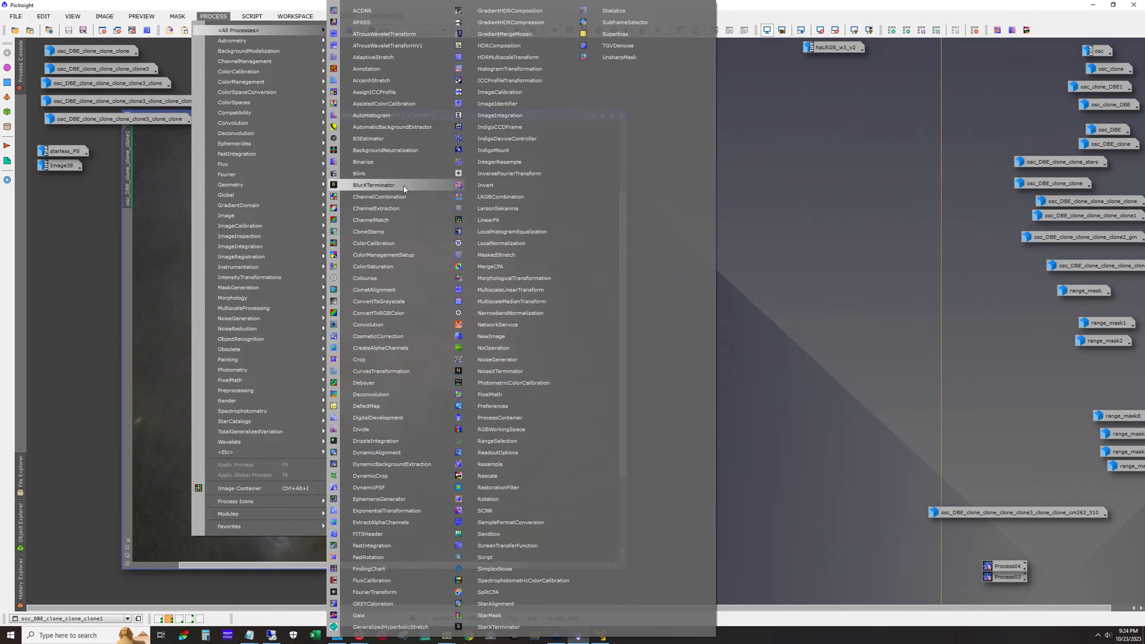
left_click(382, 185)
left_click_drag(806, 191, 758, 216)
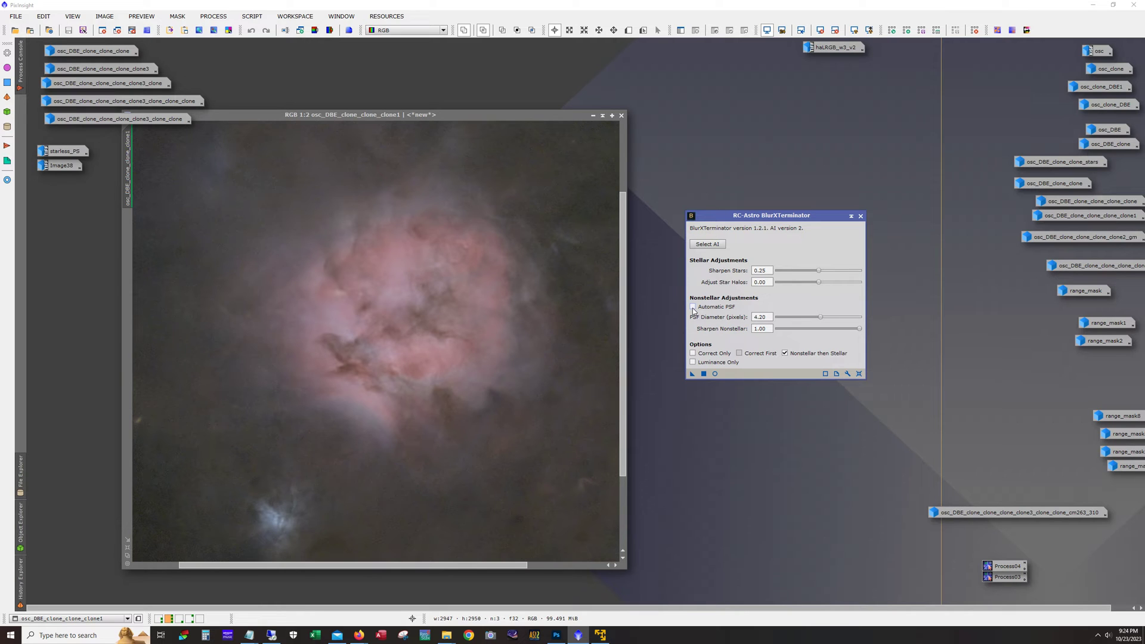
mouse_move(692, 308)
double_click(762, 316)
left_click(253, 18)
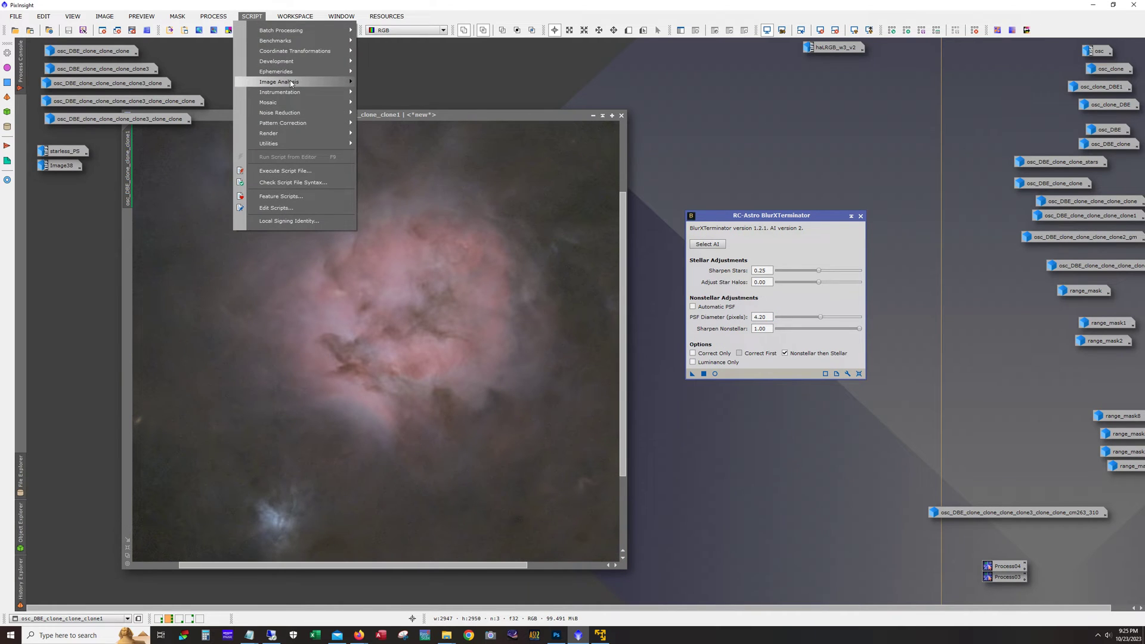
mouse_move(290, 82)
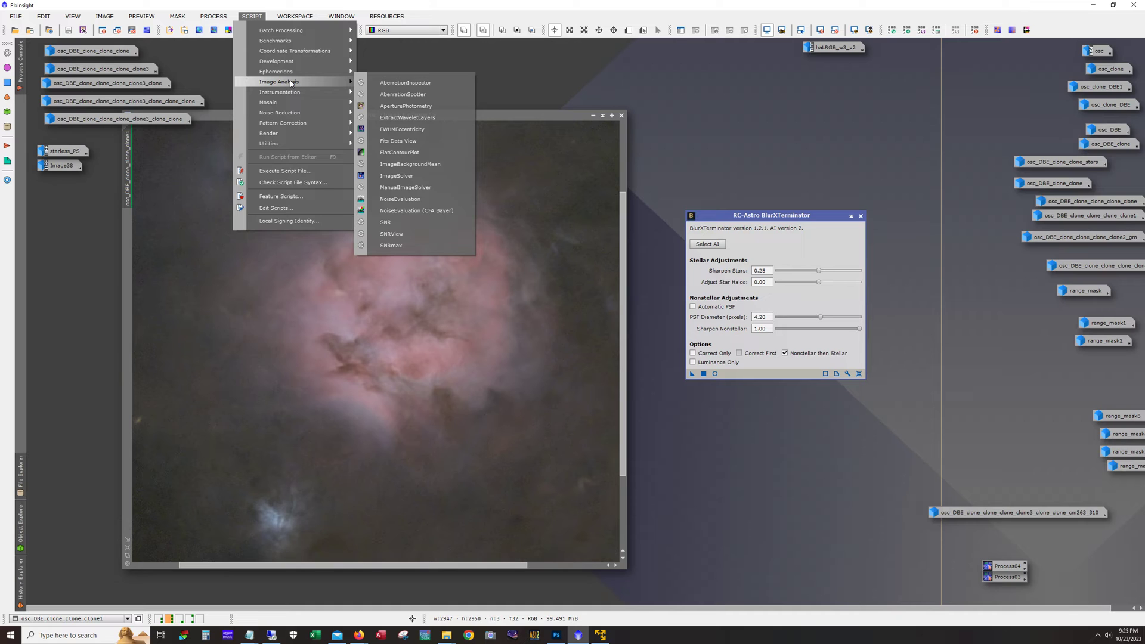
mouse_move(317, 144)
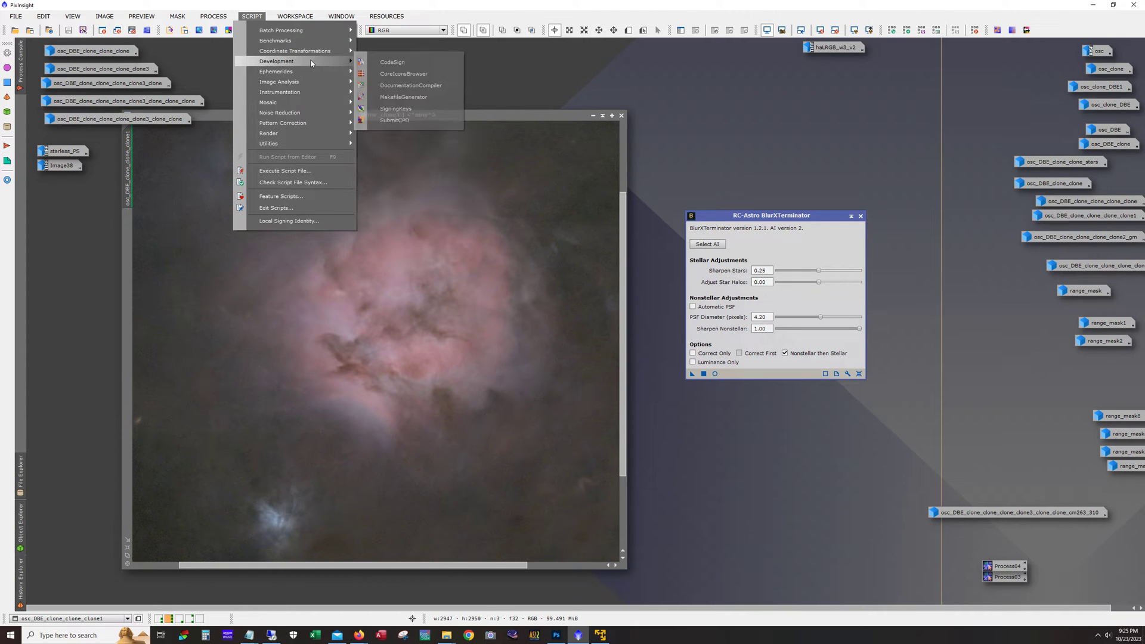
left_click(547, 122)
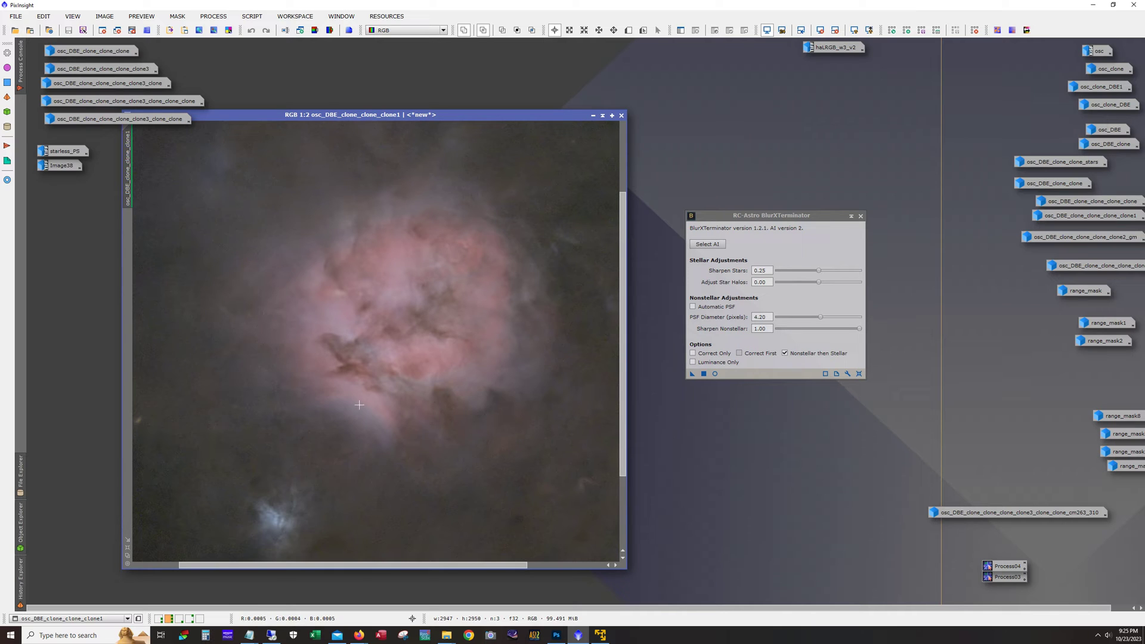
left_click(761, 317)
Step: Reselect the 4.20 PSF Diameter value and zoom the image out to 1:3
left_click_drag(768, 317, 752, 318)
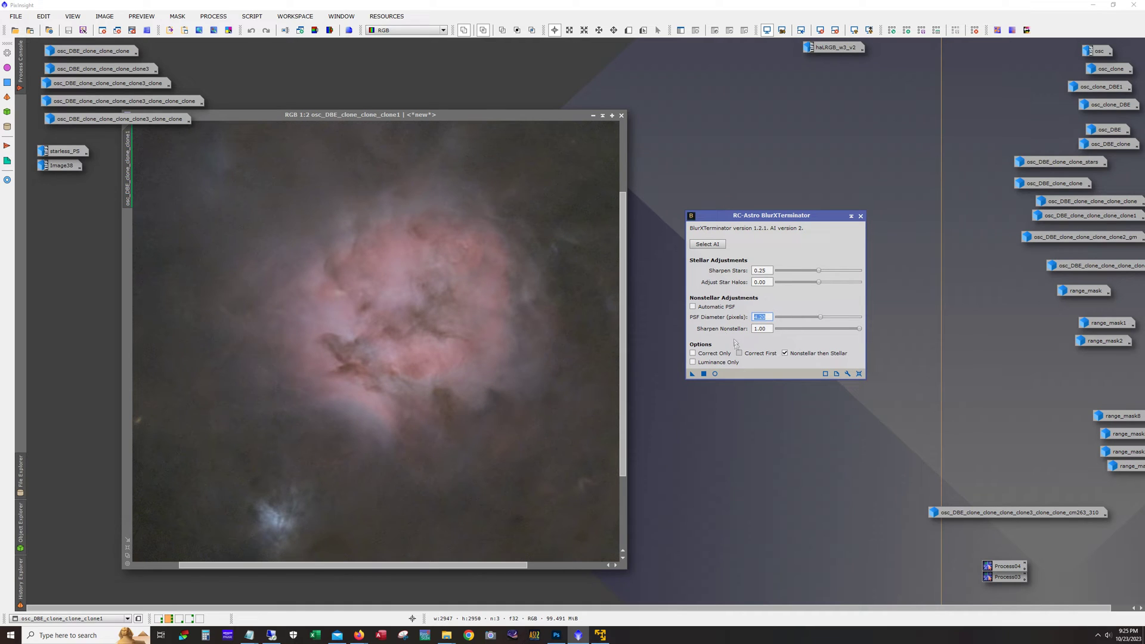
scroll(403, 299, "down", 1)
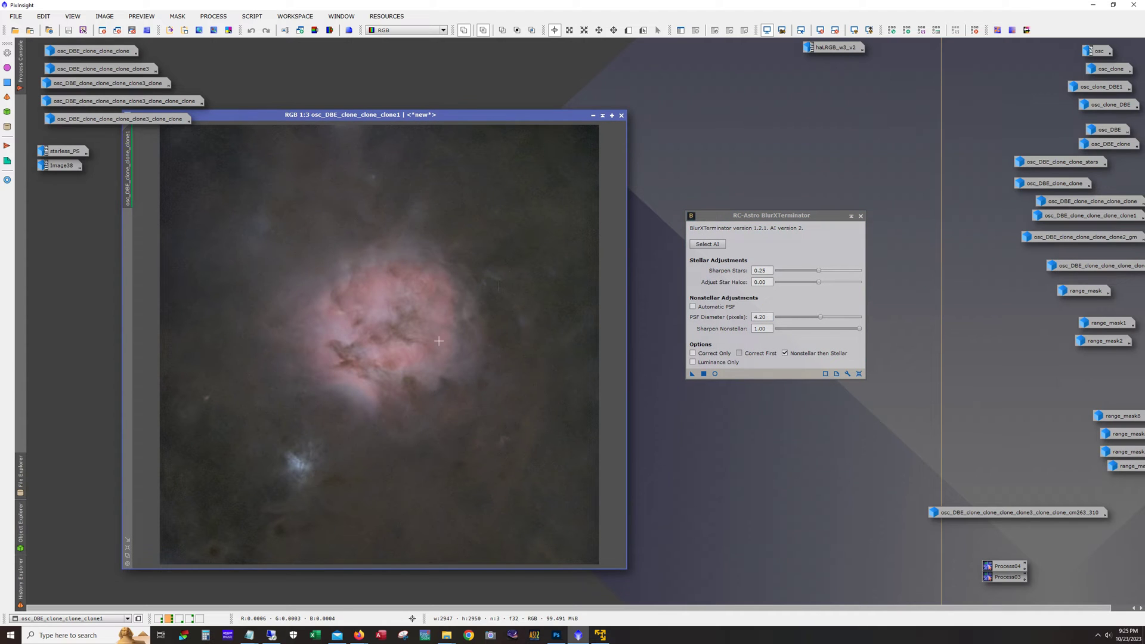
left_click(769, 319)
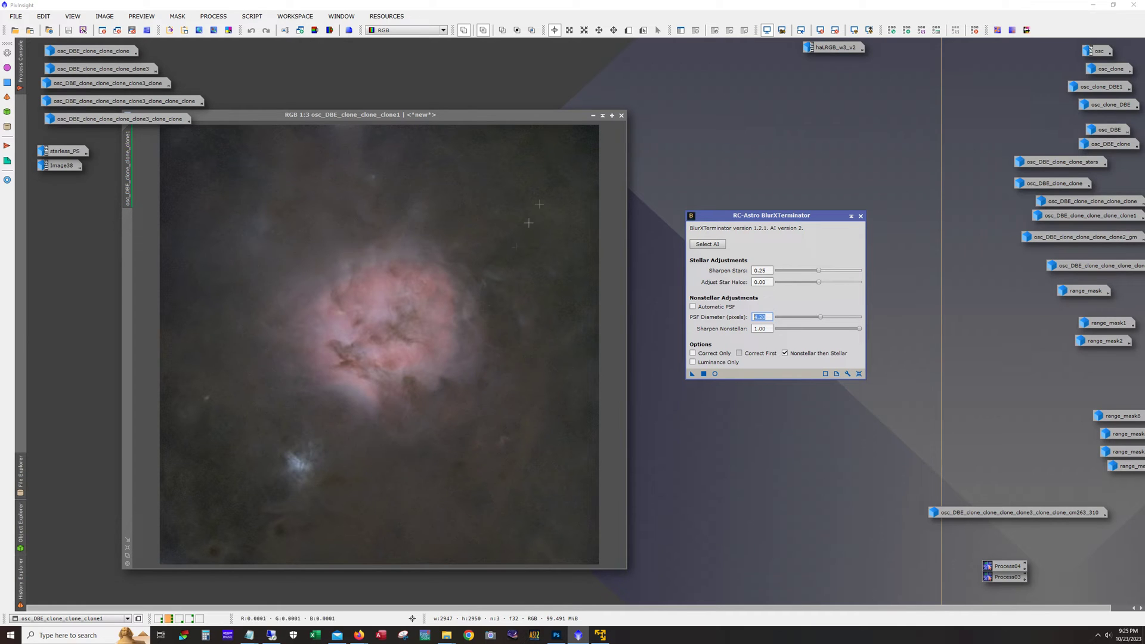
Step: Draw Preview01 over the nebula's bright core and display it on its own
left_click(628, 29)
left_click_drag(276, 283, 462, 426)
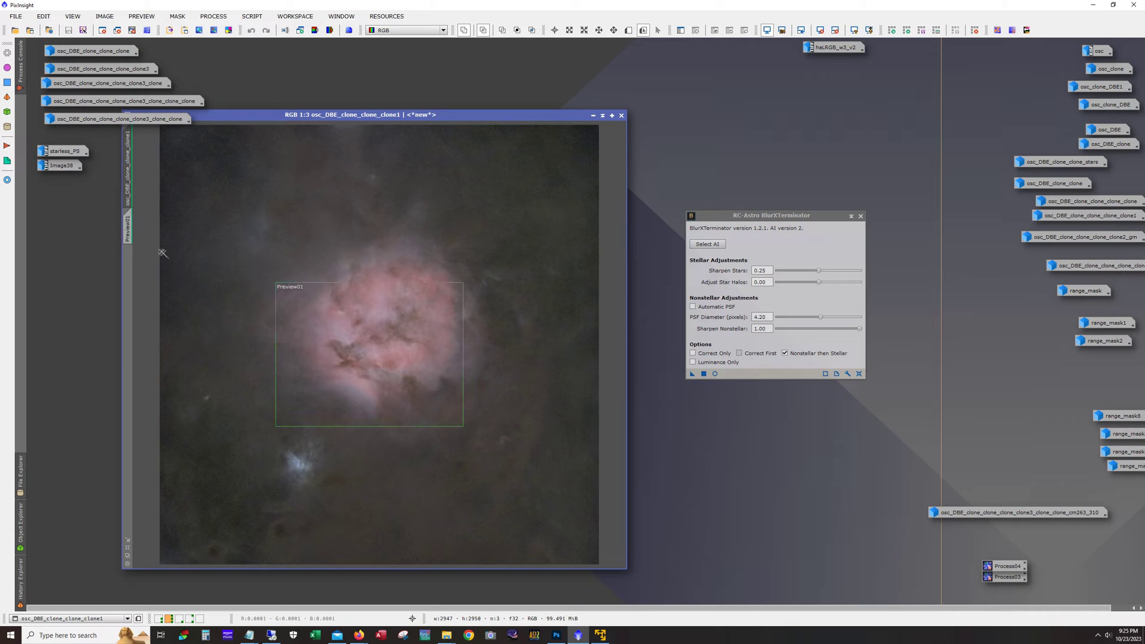
left_click(127, 229)
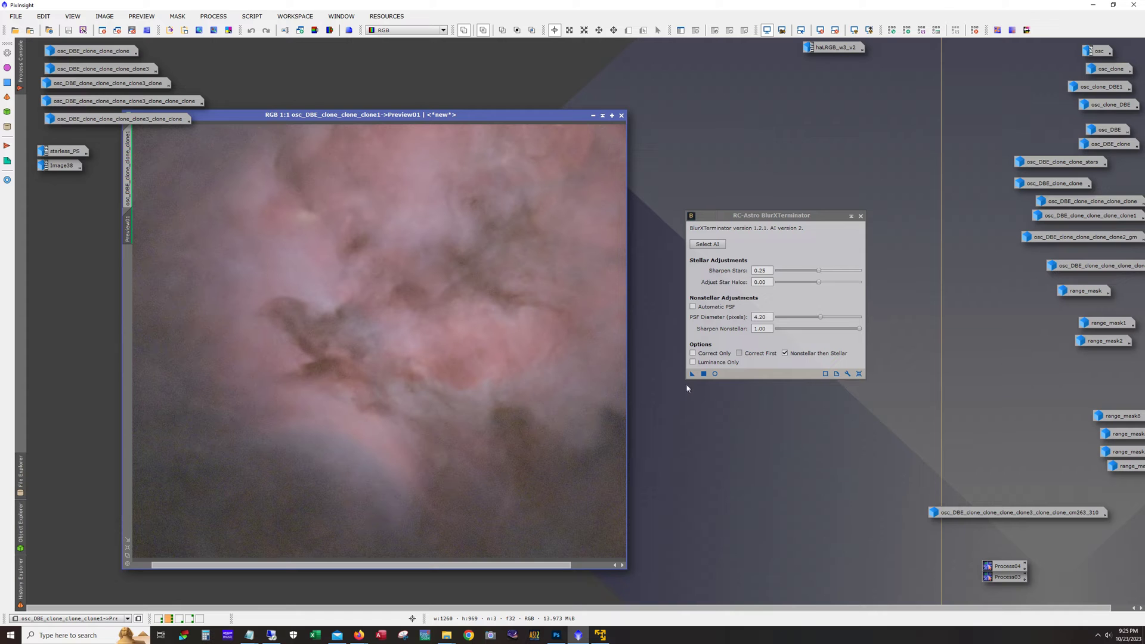
Step: Apply BlurXTerminator to Preview01 and inspect the sharpened dark dust lanes
left_click_drag(692, 374, 485, 368)
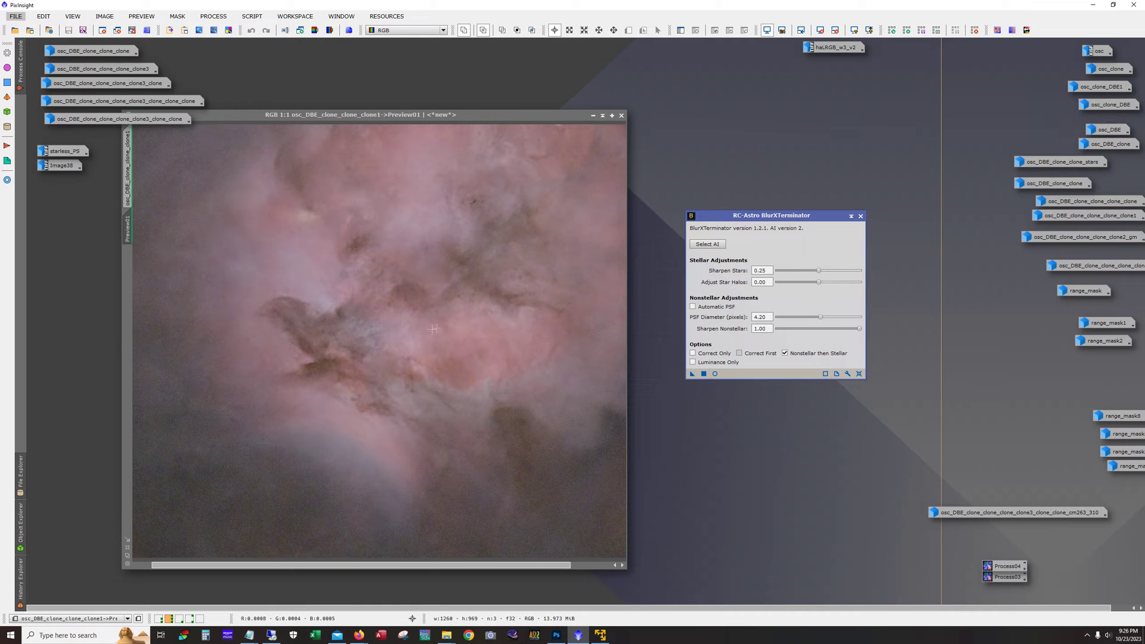
left_click(404, 346)
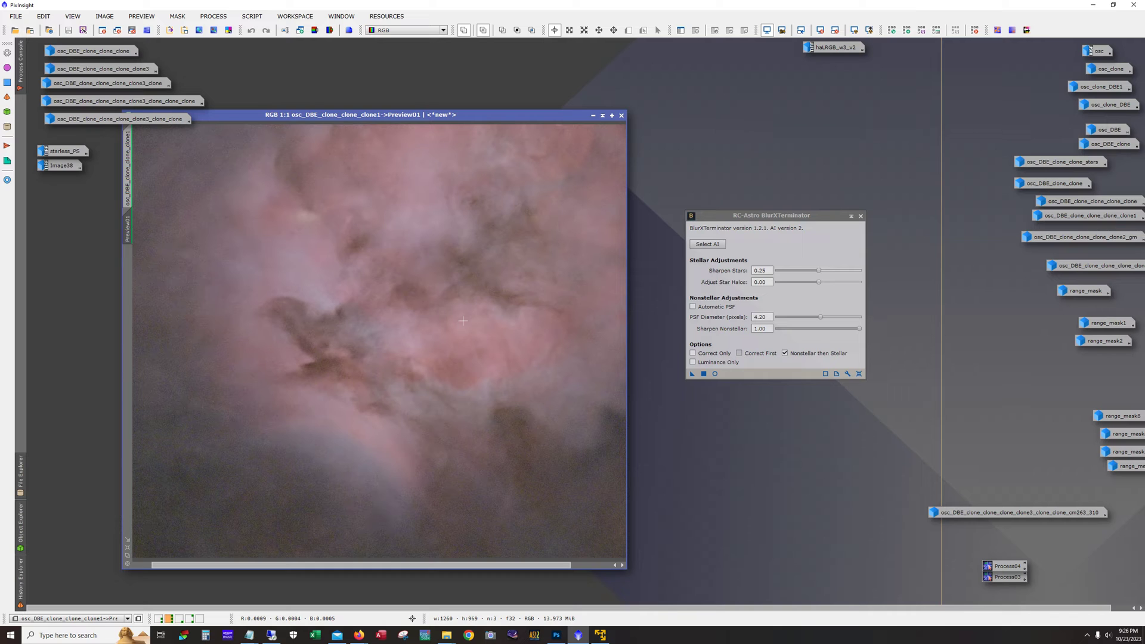
left_click(694, 377)
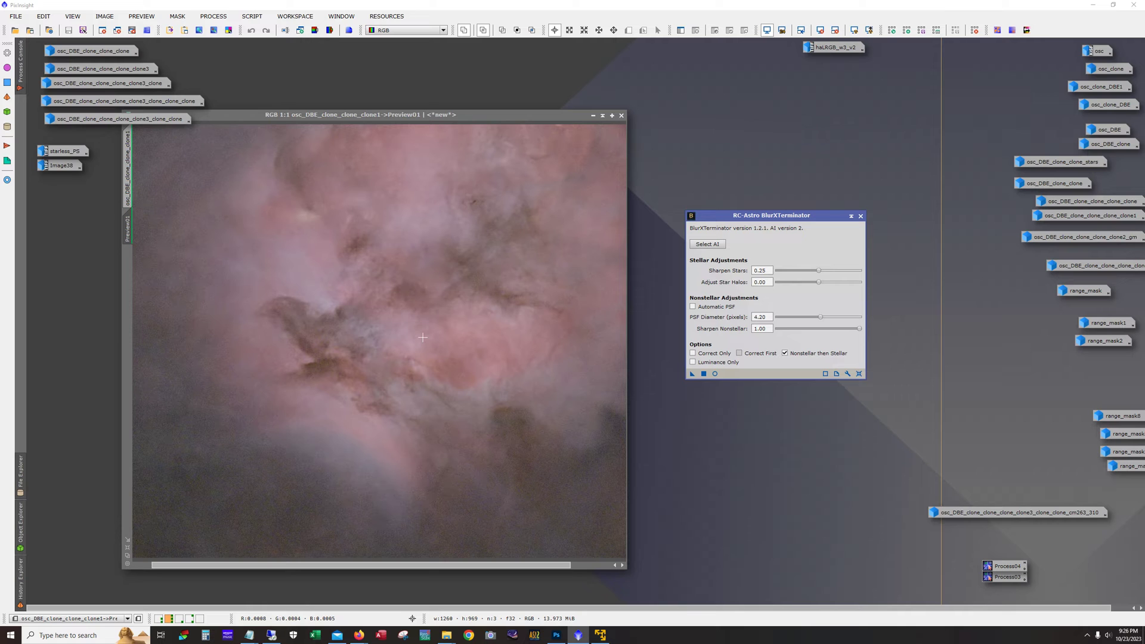
Step: Return to clone1, close BlurXTerminator, and open osc_DBE_clone_clone_clone_clone alongside
left_click(127, 170)
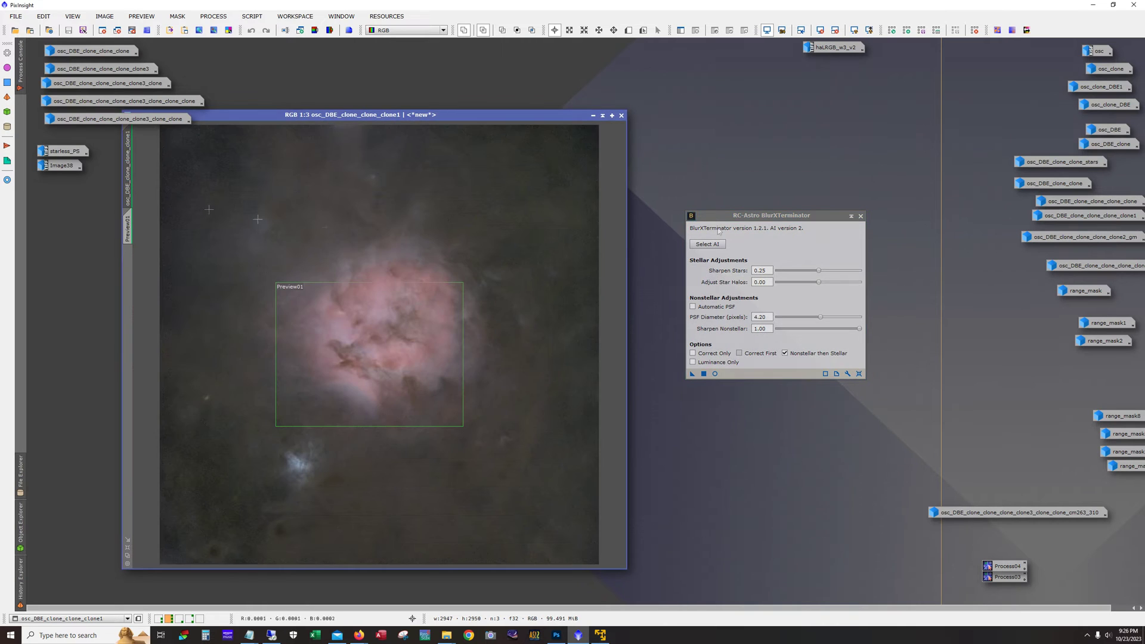
left_click(861, 216)
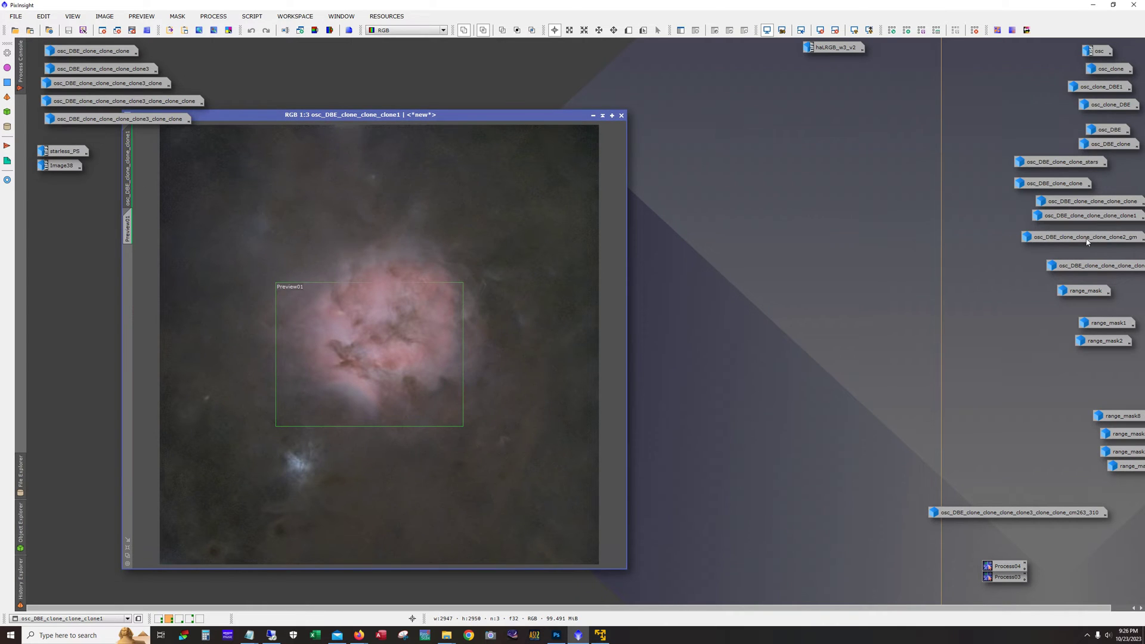
mouse_move(1087, 242)
double_click(1056, 201)
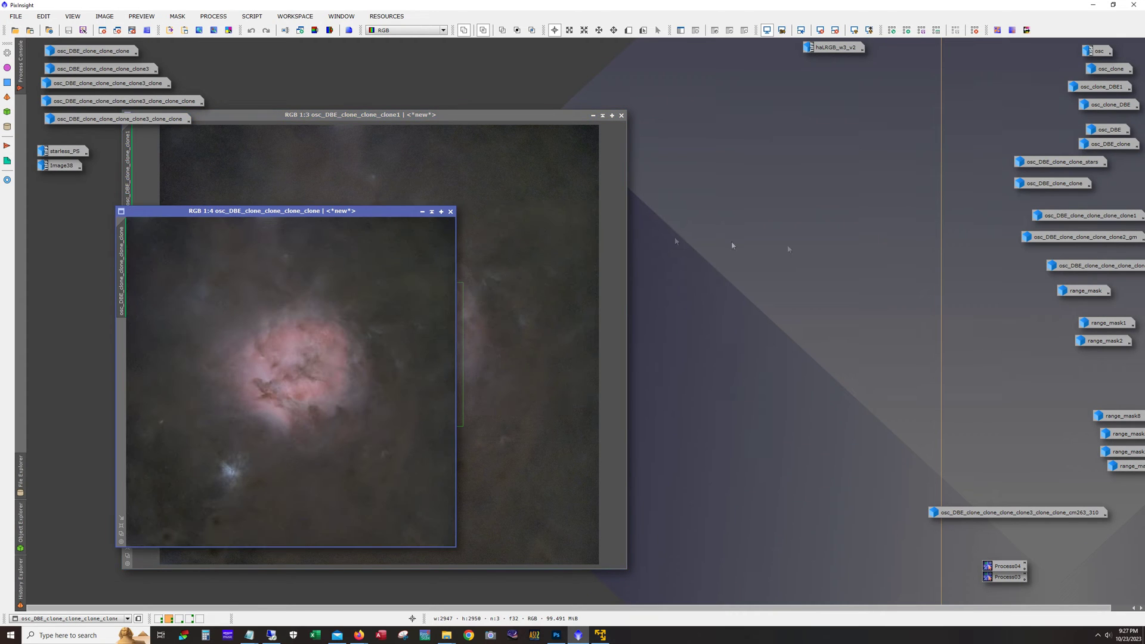
left_click_drag(361, 216, 709, 180)
Step: Delete all previews from osc_DBE_clone_clone_clone1
left_click(279, 340)
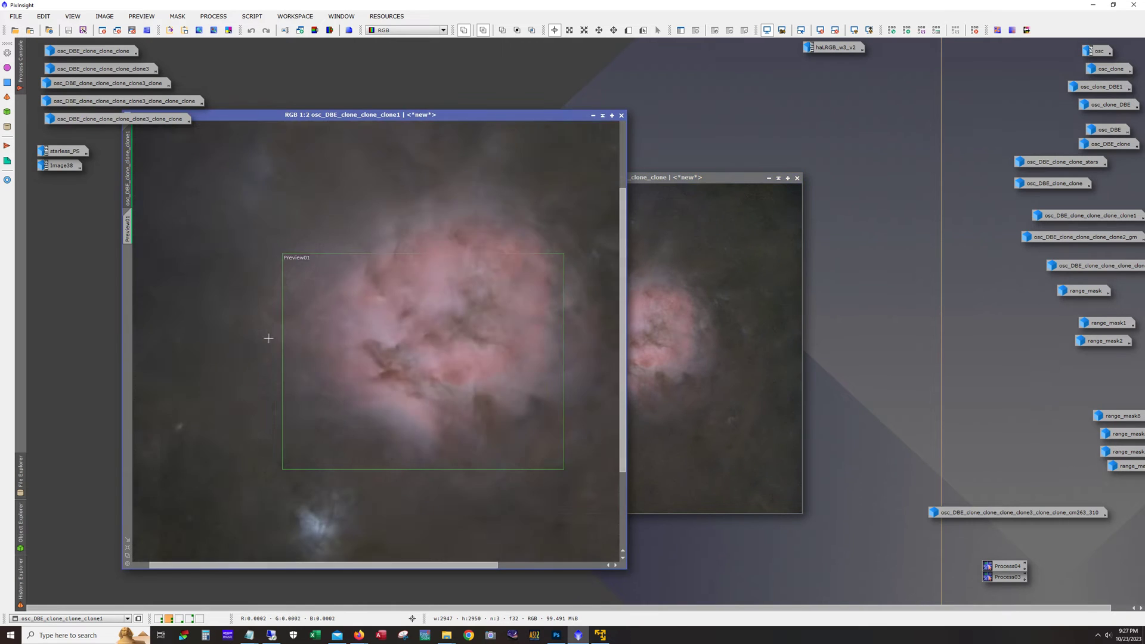
scroll(278, 341, "up", 2)
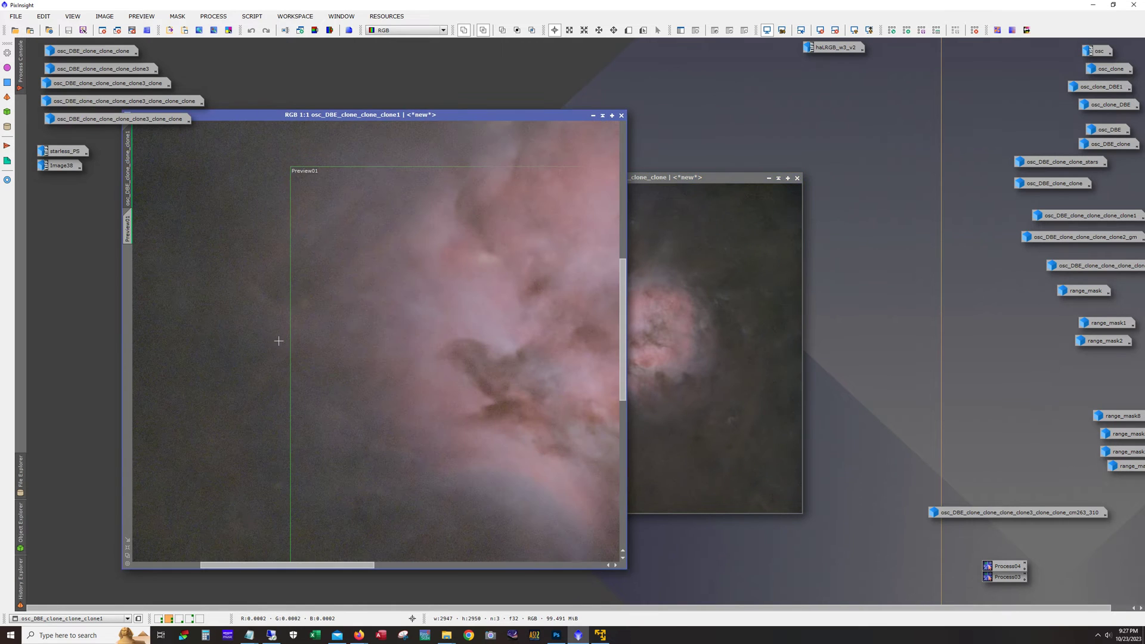
left_click(142, 16)
left_click(165, 197)
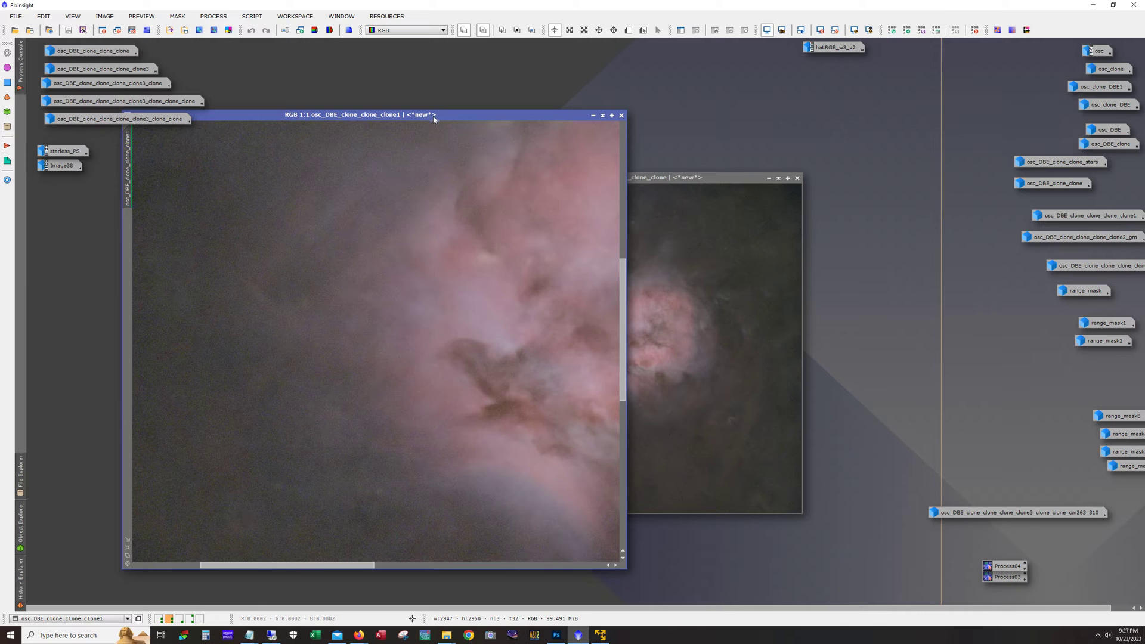
Step: Tile both images side by side showing the same 1:1 core region, then open osc_DBE_clone_clone_clone_clone1
left_click_drag(434, 114, 371, 114)
left_click_drag(299, 565, 322, 564)
left_click_drag(677, 178, 779, 114)
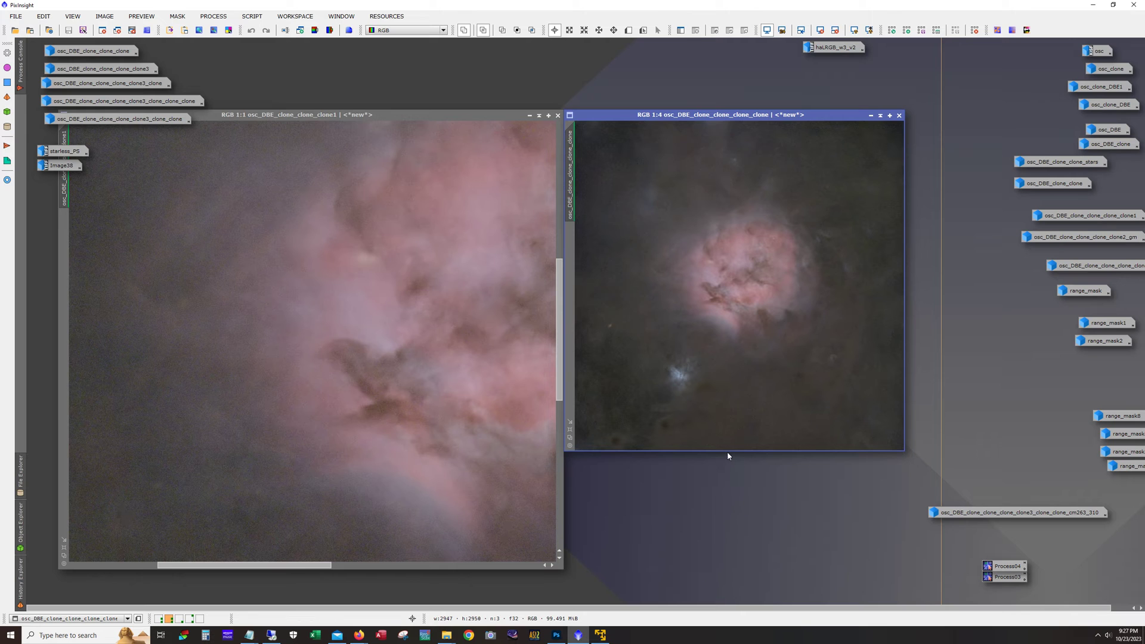
left_click_drag(728, 451, 731, 568)
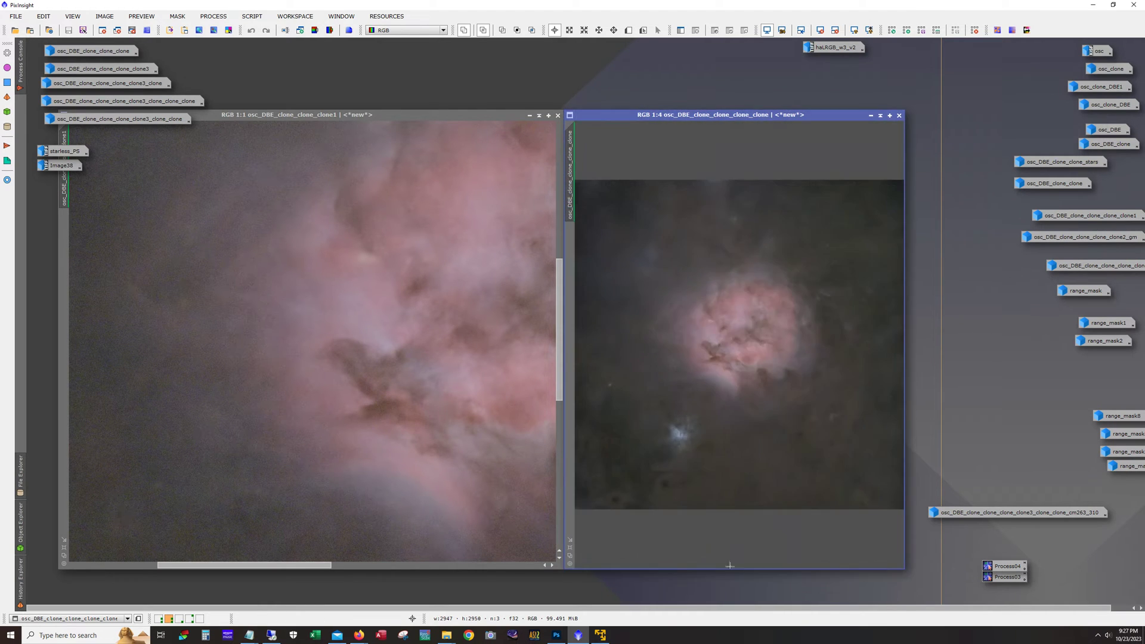
left_click_drag(65, 197, 570, 191)
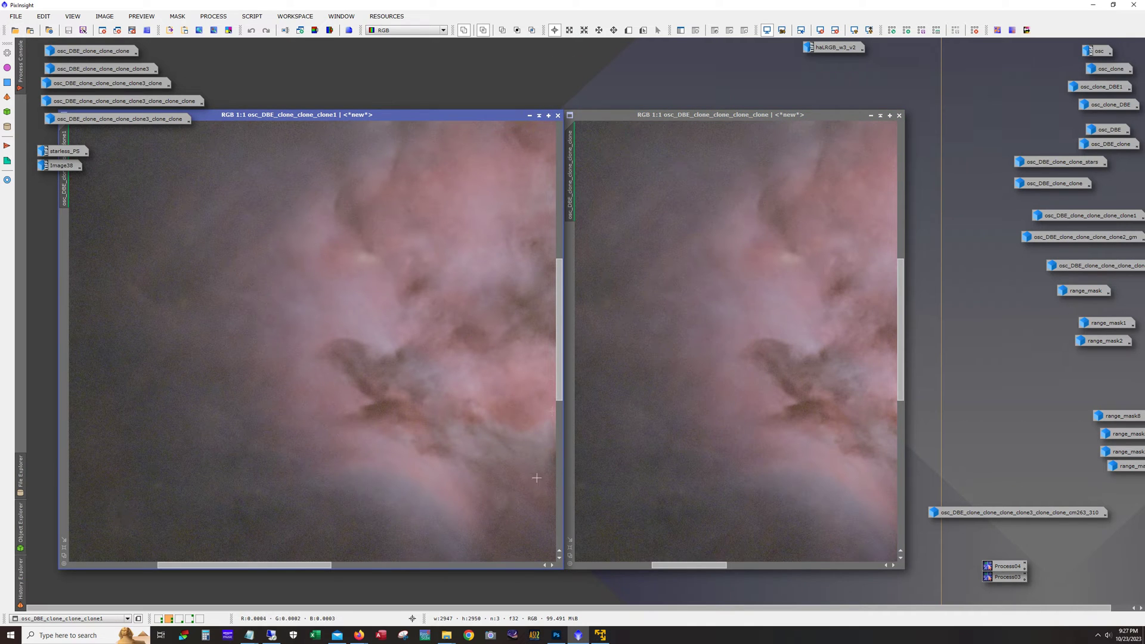
left_click_drag(299, 565, 353, 569)
left_click_drag(683, 568, 723, 568)
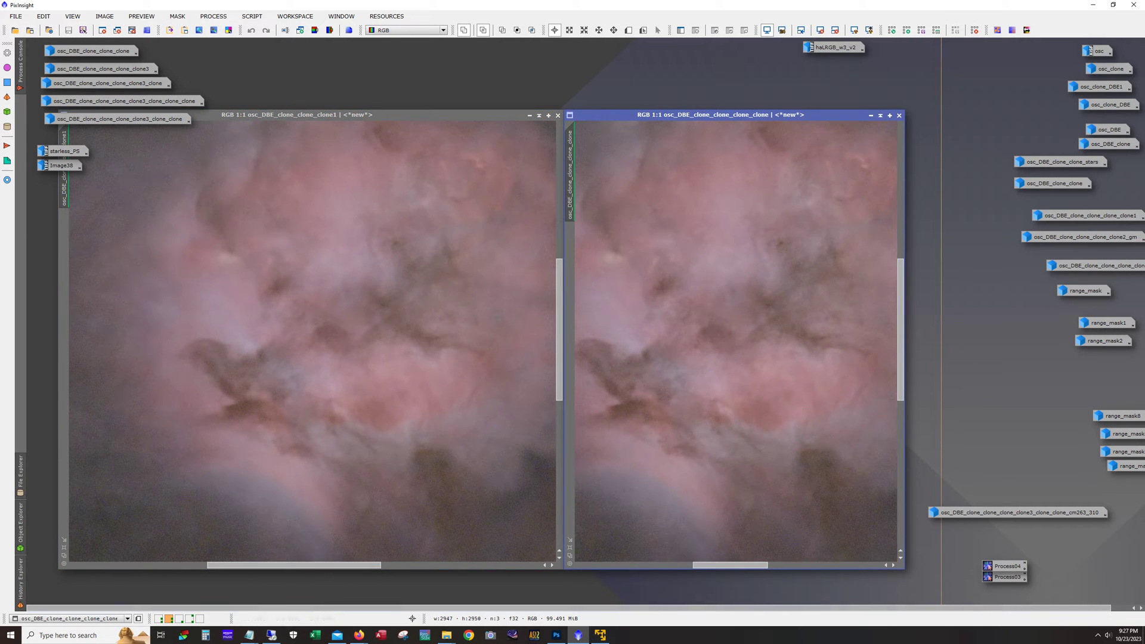
left_click_drag(732, 565, 722, 568)
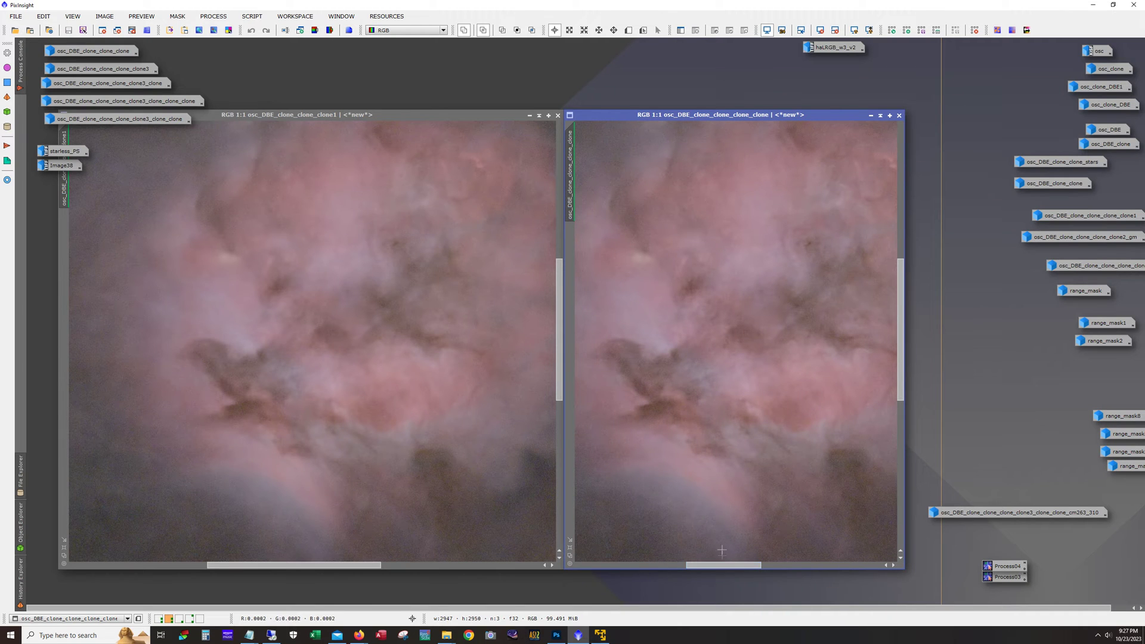
double_click(1105, 217)
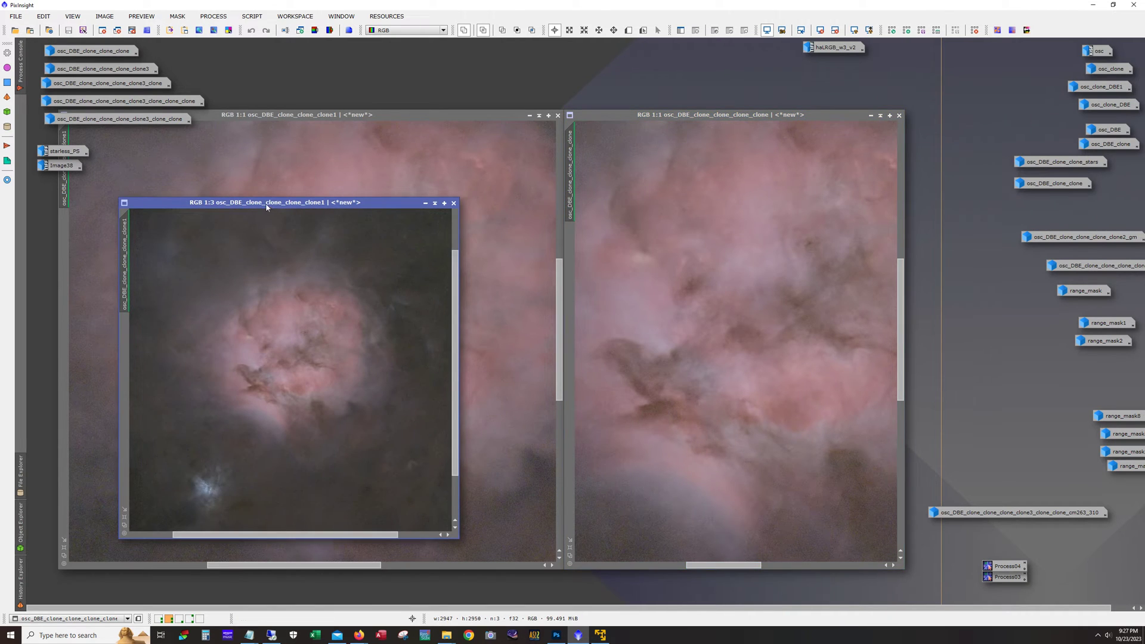
Step: Place clone_clone_clone_clone1 over the right-hand image, make it taller, and match the left view
left_click_drag(267, 207, 710, 117)
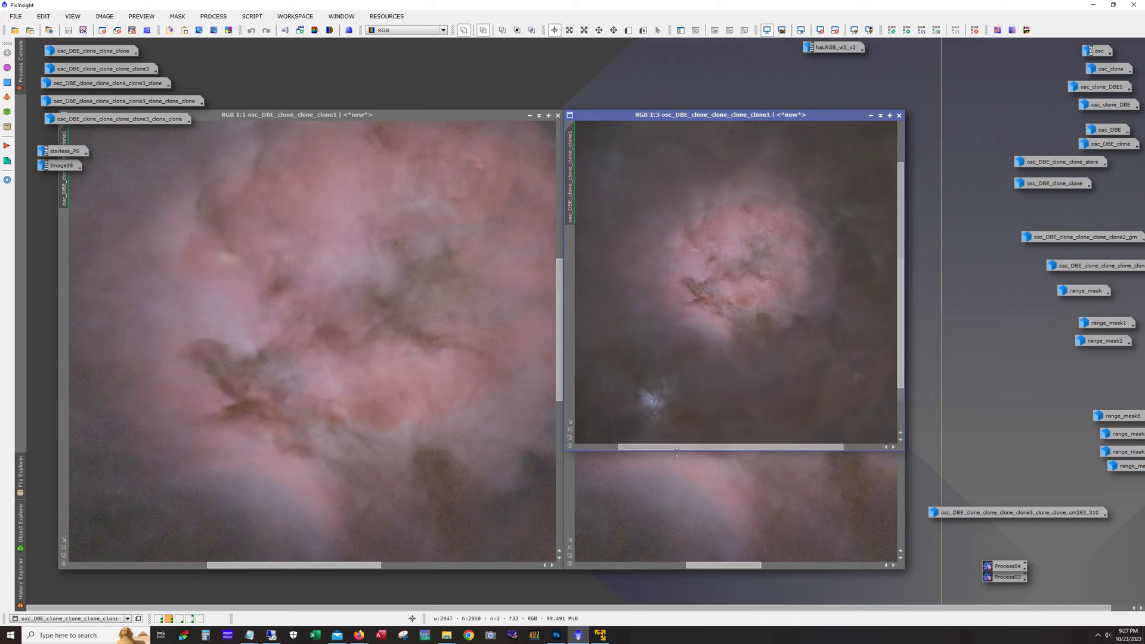
left_click_drag(676, 452, 677, 568)
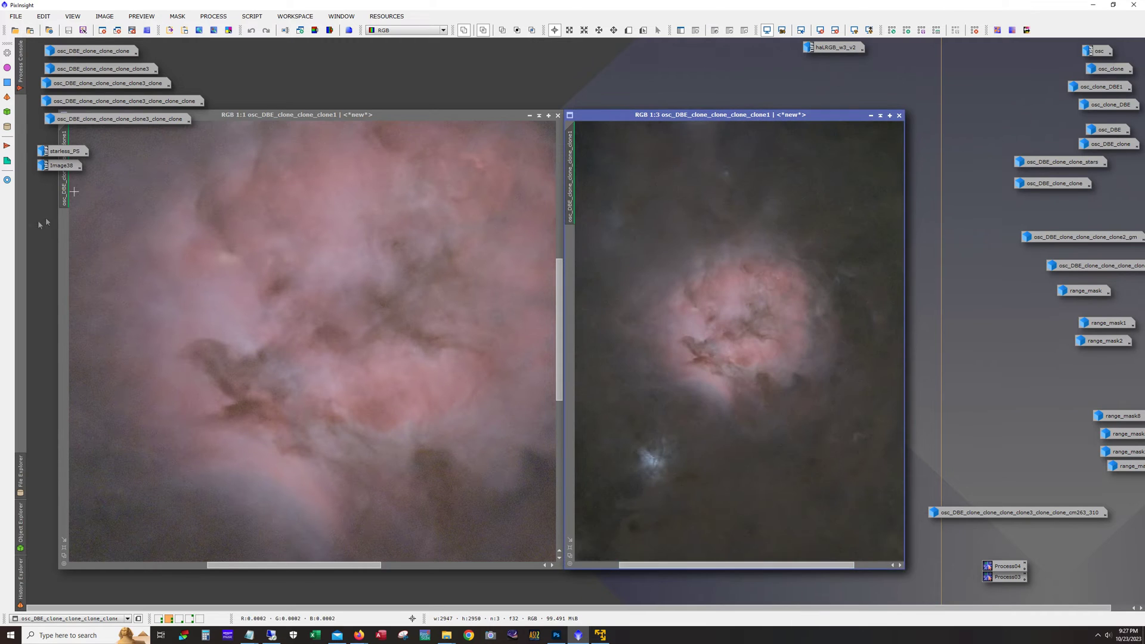
left_click_drag(65, 196, 574, 197)
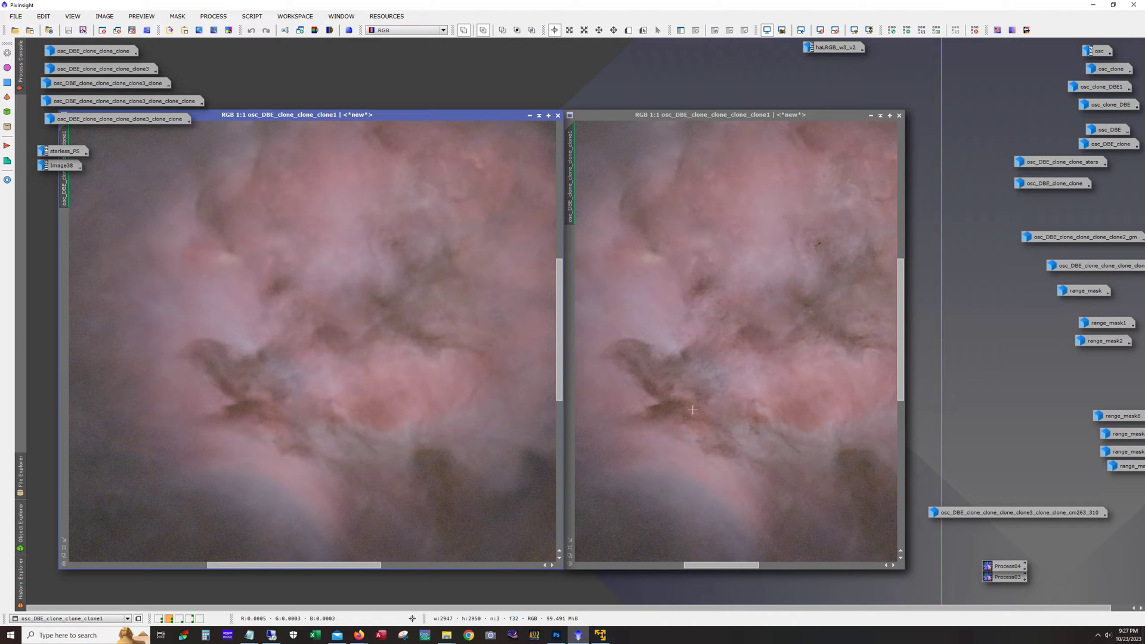
Step: Pan both 1:1 views to the same dark-lane region of the nebula
left_click(711, 566)
left_click_drag(712, 569, 746, 570)
left_click_drag(236, 569, 299, 568)
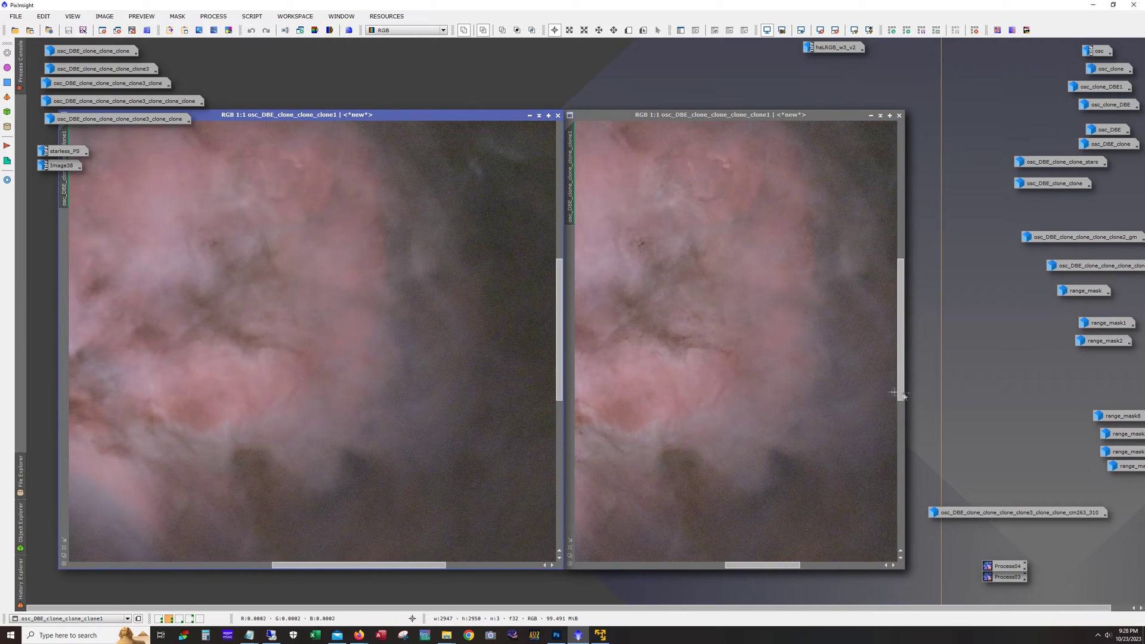
left_click_drag(900, 392, 900, 526)
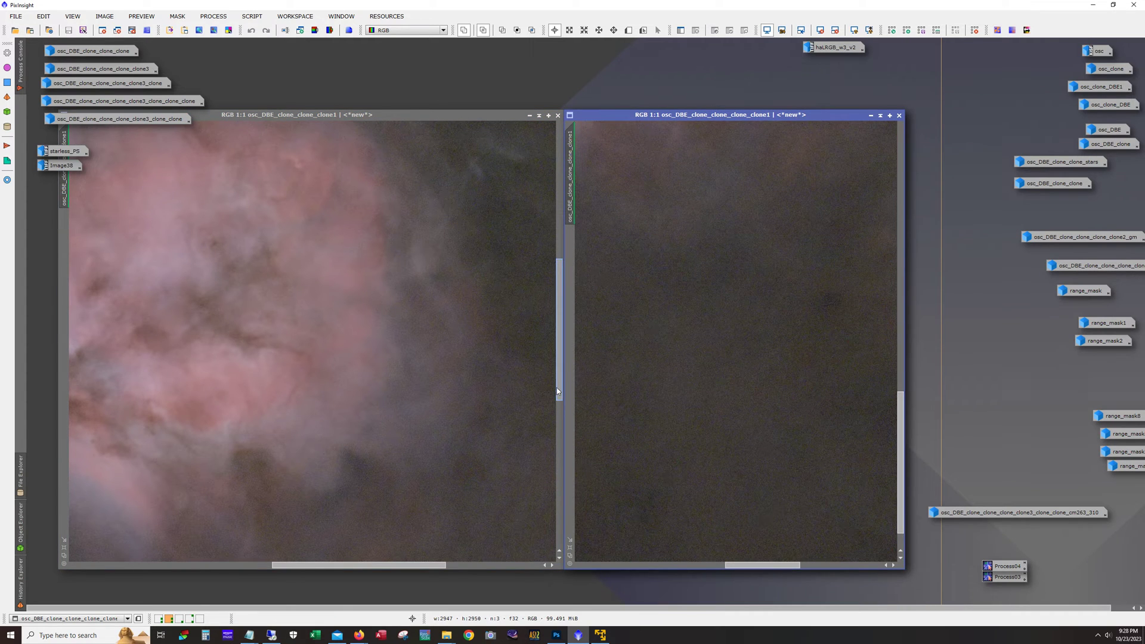
left_click_drag(558, 388, 567, 525)
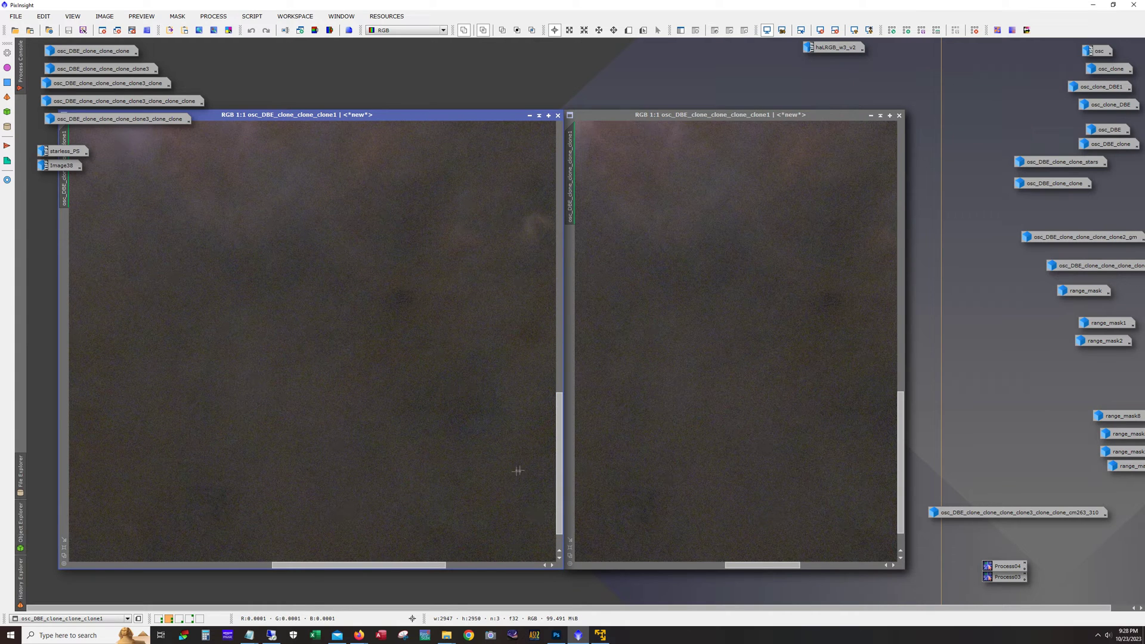
left_click_drag(557, 482, 568, 340)
left_click_drag(419, 565, 368, 569)
left_click_drag(900, 475, 887, 322)
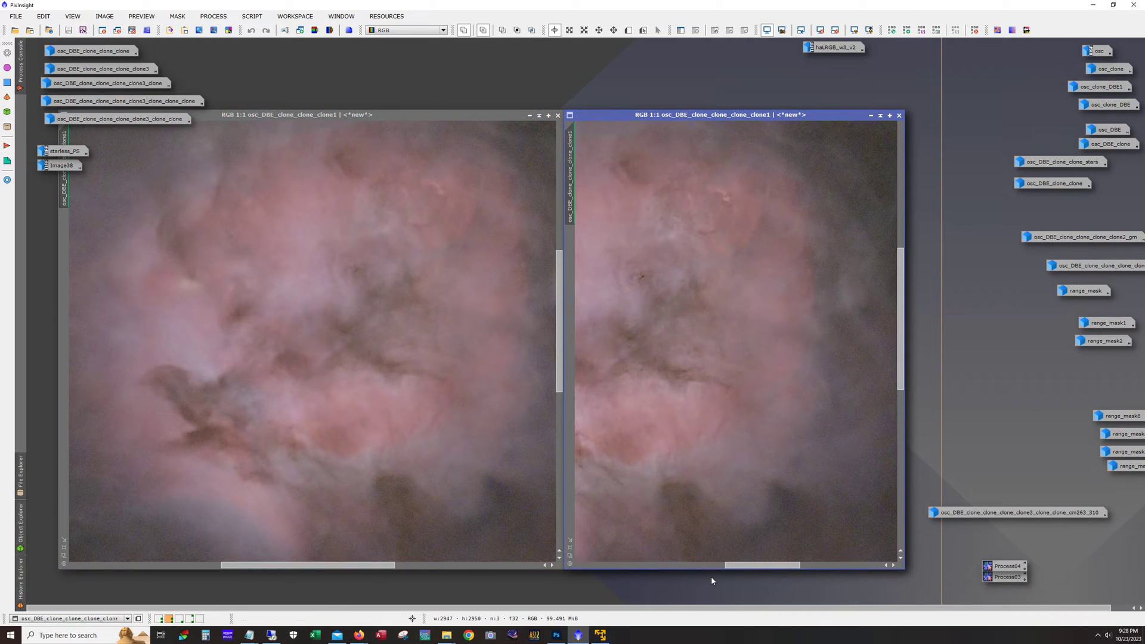
left_click_drag(729, 567, 689, 566)
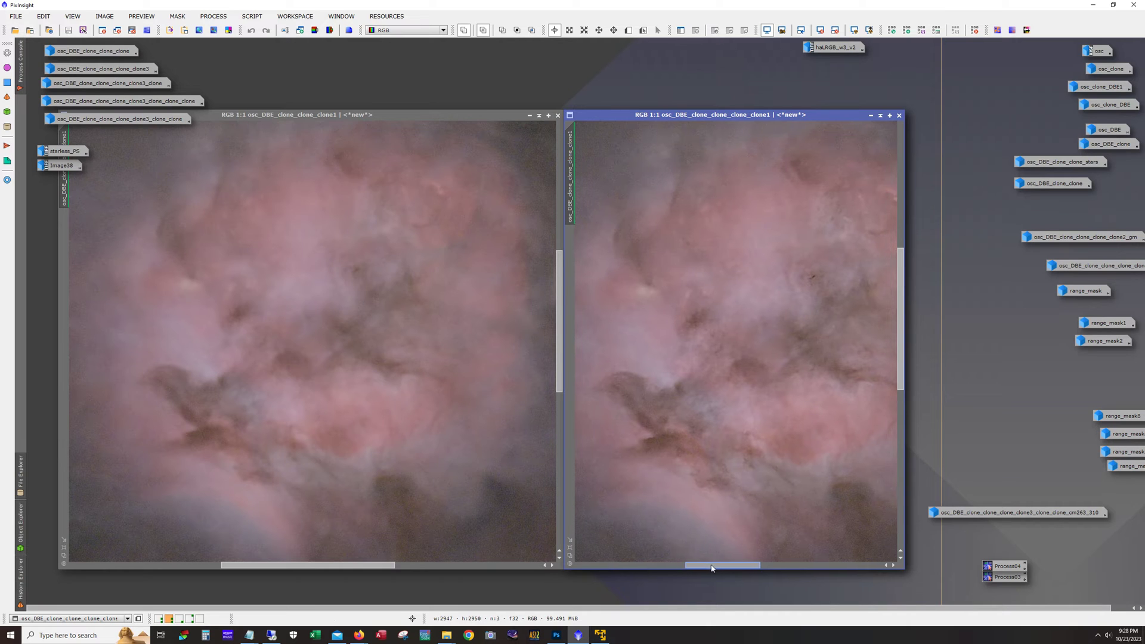
left_click_drag(710, 565, 716, 564)
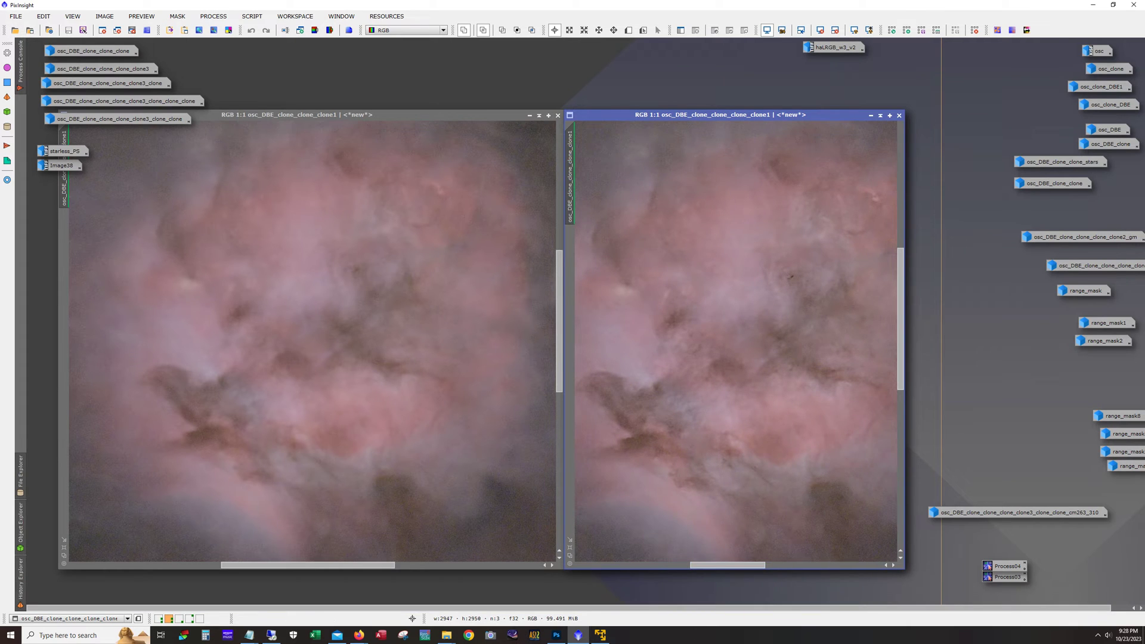
left_click(497, 120)
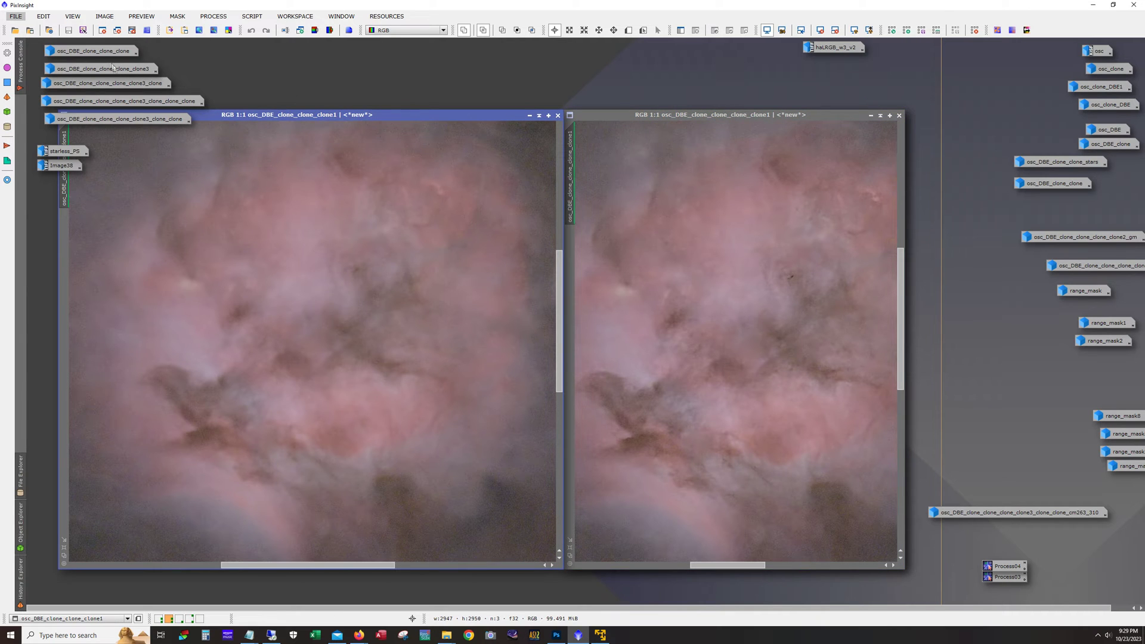
left_click_drag(100, 52, 651, 81)
Step: Open osc_DBE_clone_clone_clone over the right image, enlarge it, and match the left 1:1 region
double_click(651, 80)
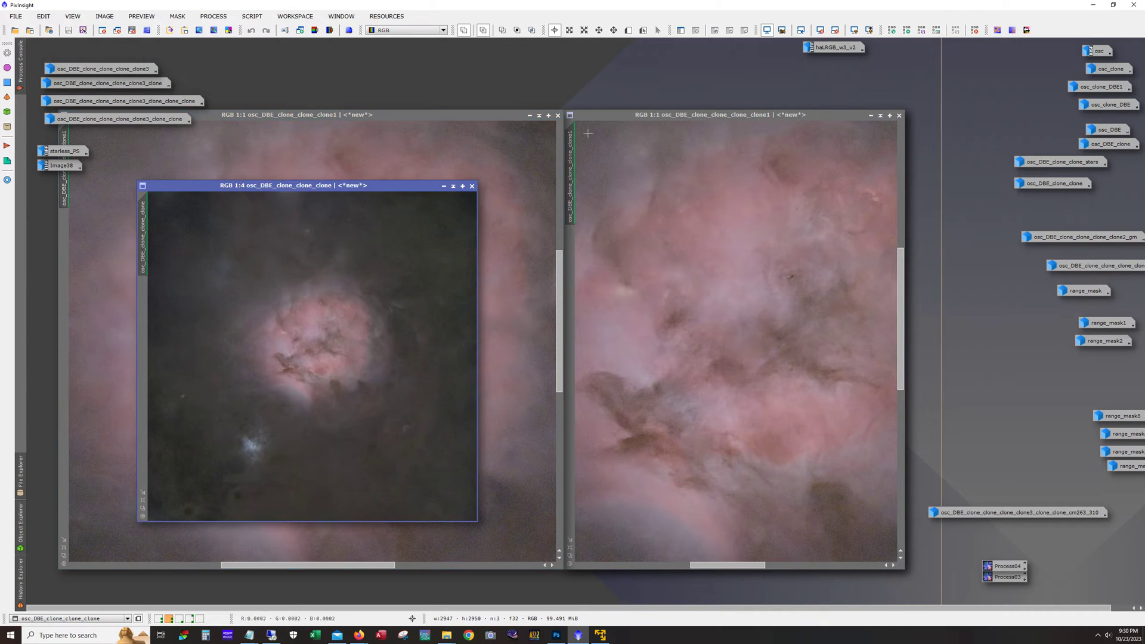
left_click_drag(283, 190, 711, 119)
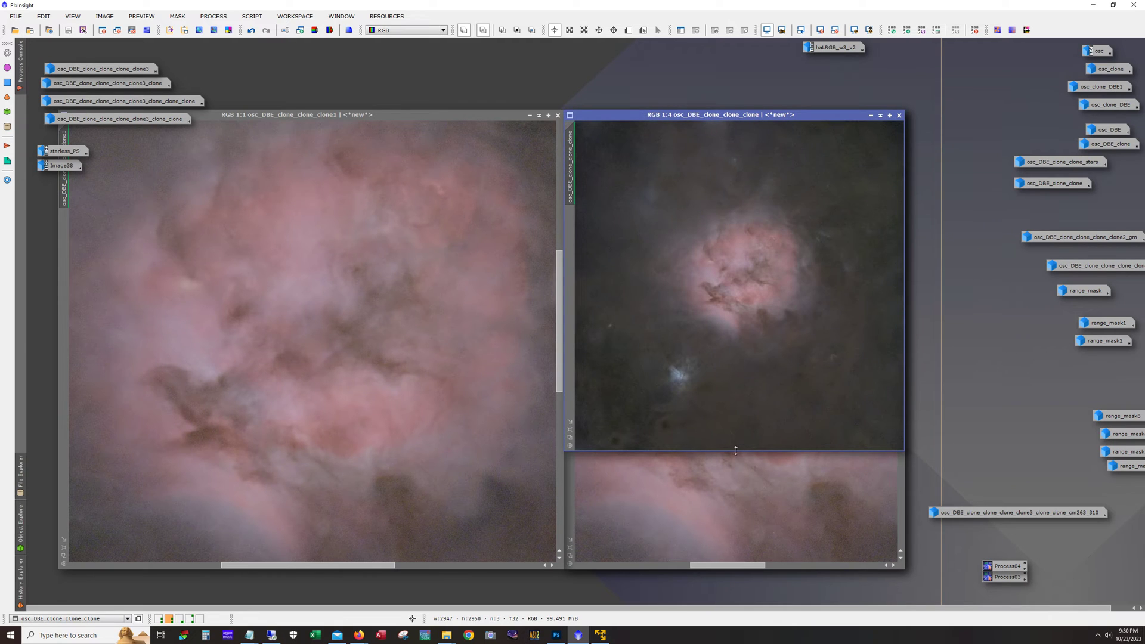
left_click_drag(738, 453, 727, 567)
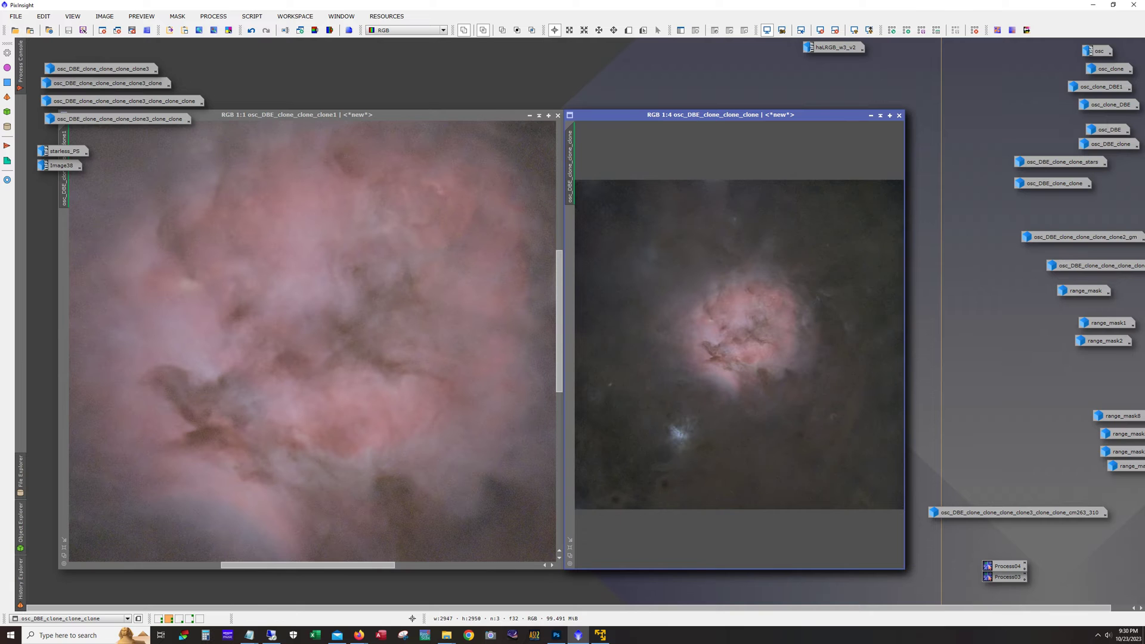
mouse_move(64, 179)
left_mouse_down()
mouse_move(488, 204)
mouse_move(64, 178)
left_mouse_up()
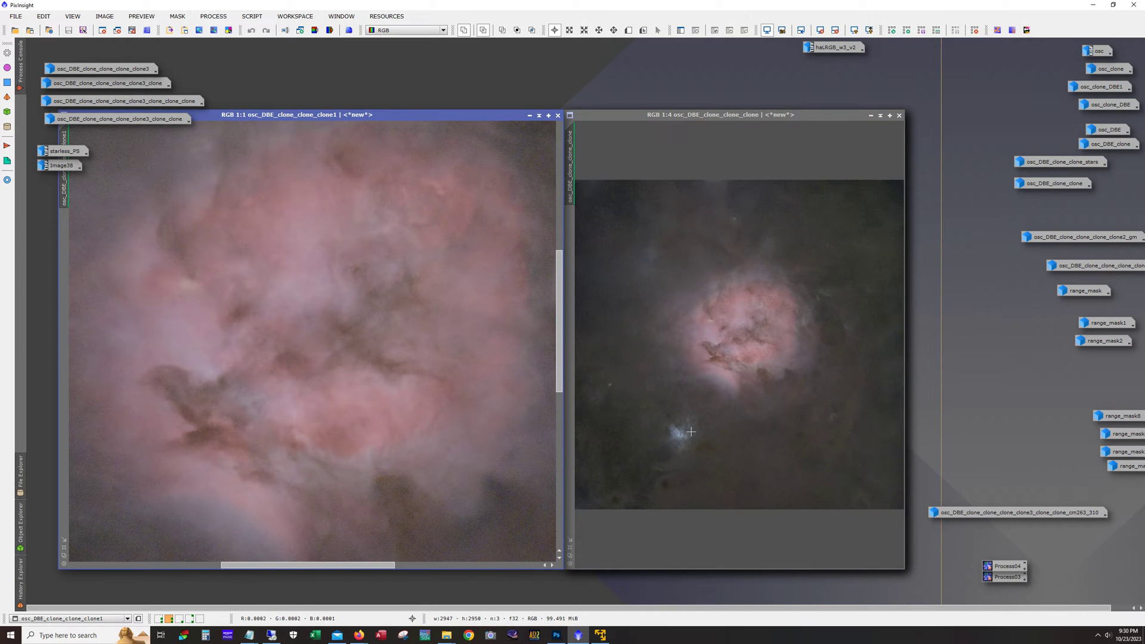
scroll(682, 456, "up", 3)
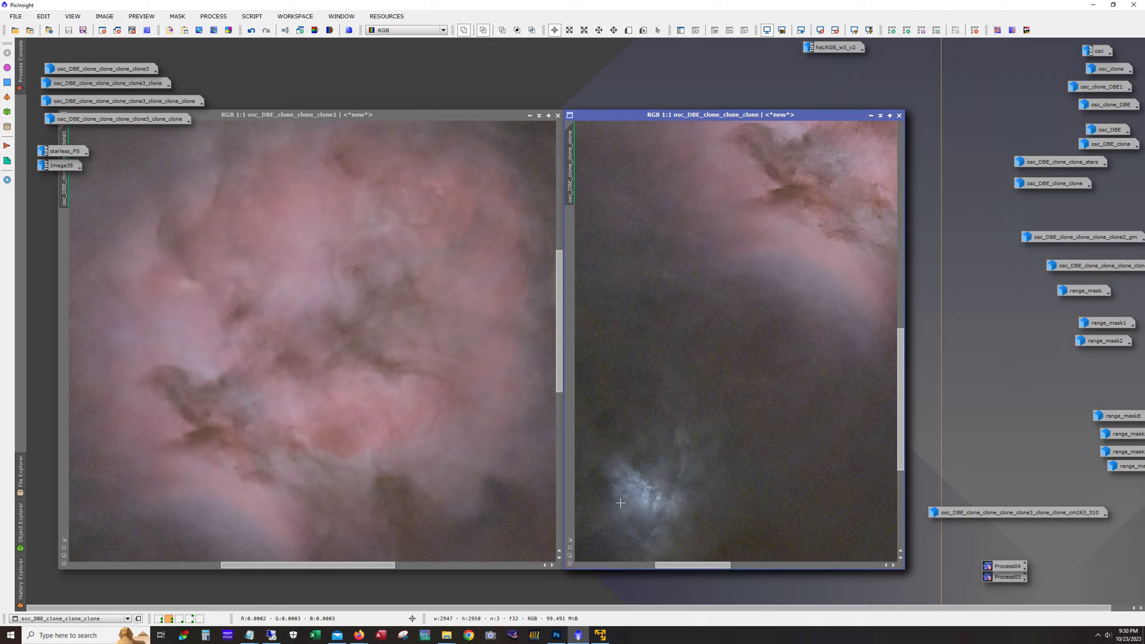
scroll(621, 502, "up", 1)
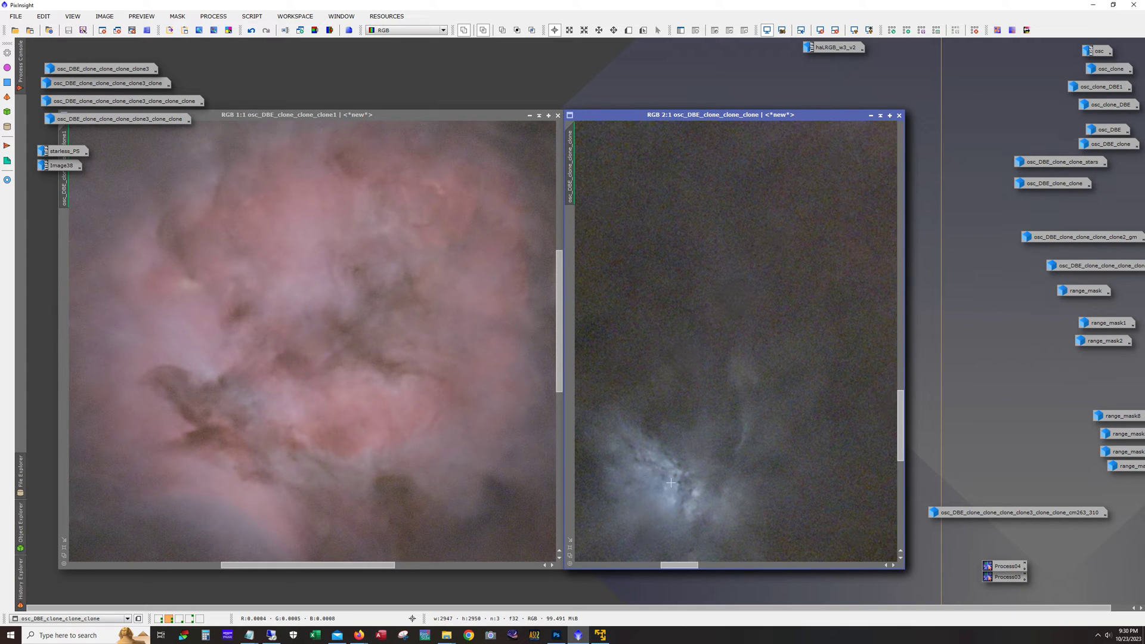
scroll(667, 484, "down", 3)
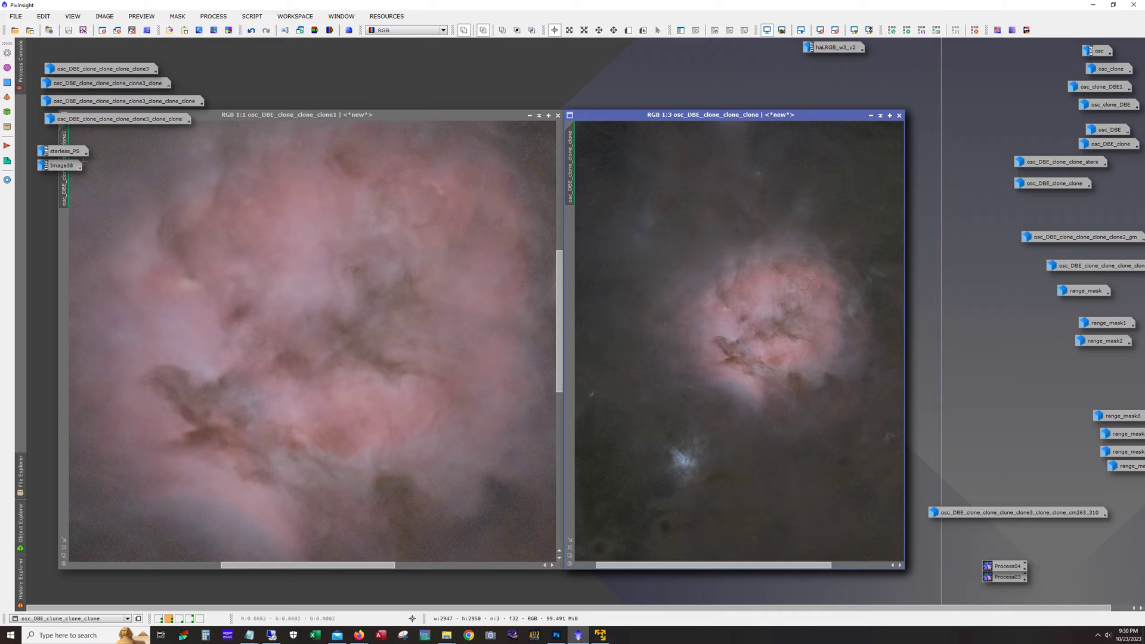
left_click_drag(68, 185, 570, 155)
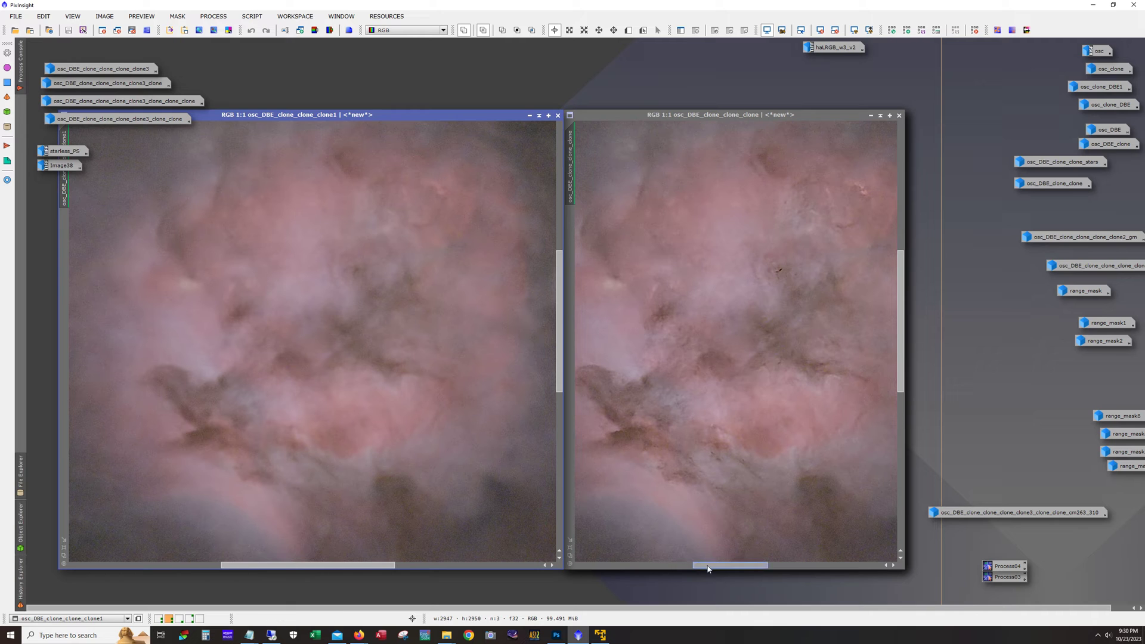
left_click_drag(706, 565, 700, 568)
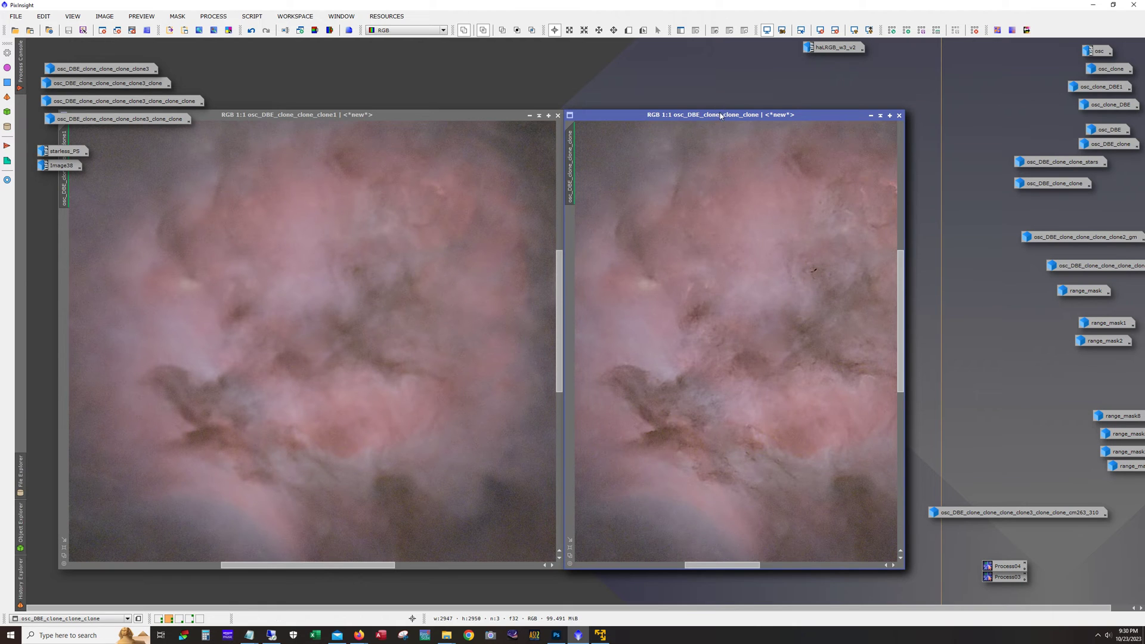
Step: Move one starless version aside and pan to compare the two
left_click_drag(721, 116, 378, 115)
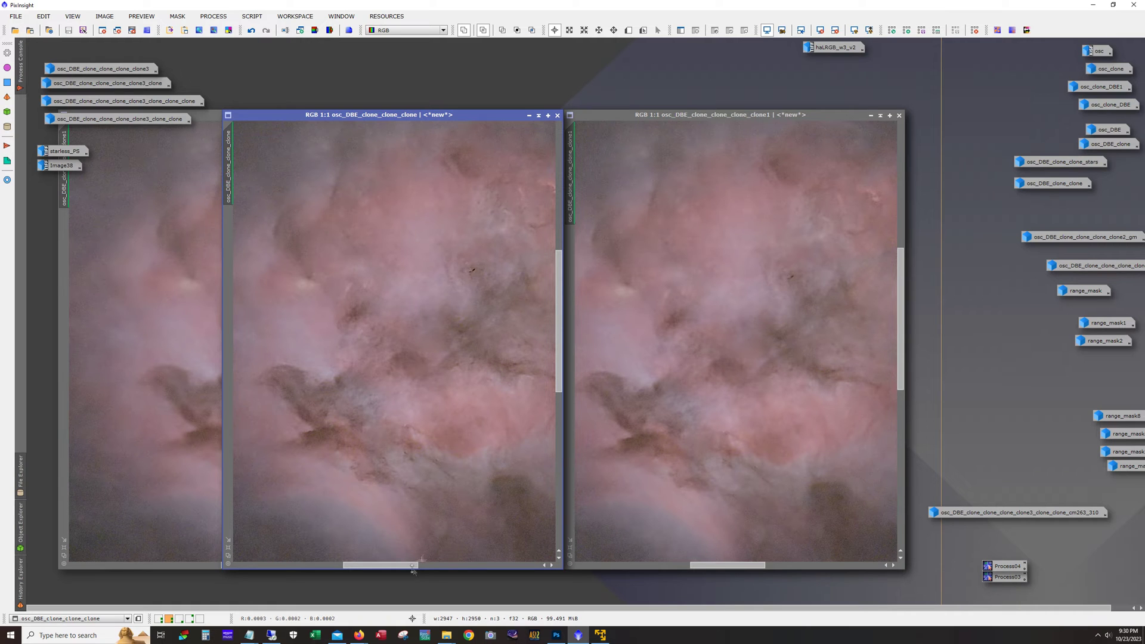
left_click_drag(411, 566, 428, 567)
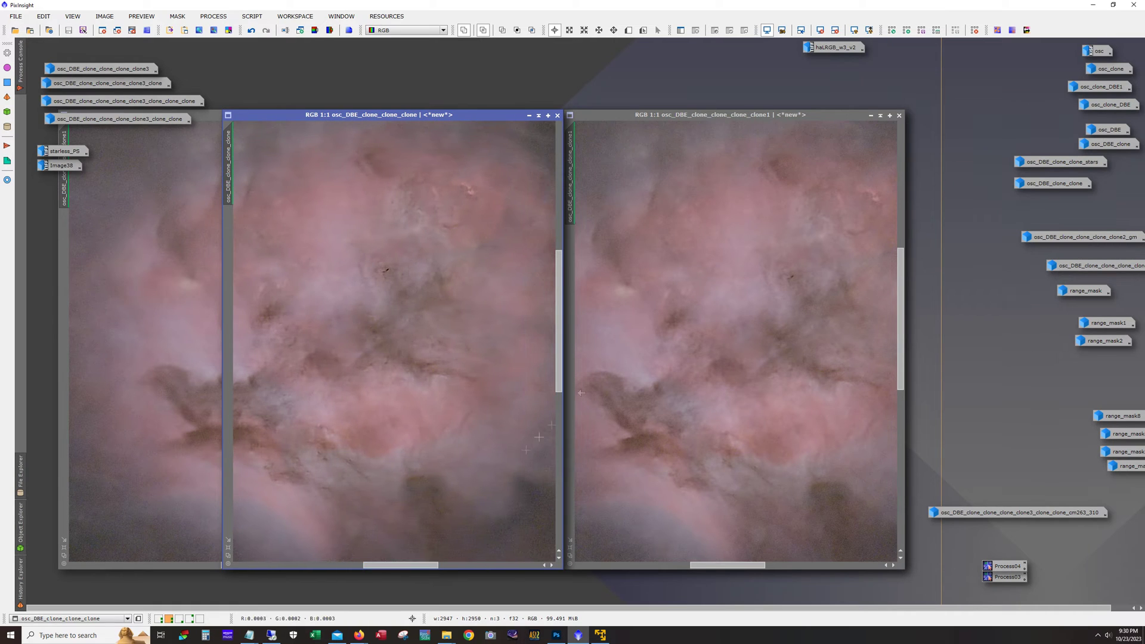
left_click_drag(559, 367, 558, 356)
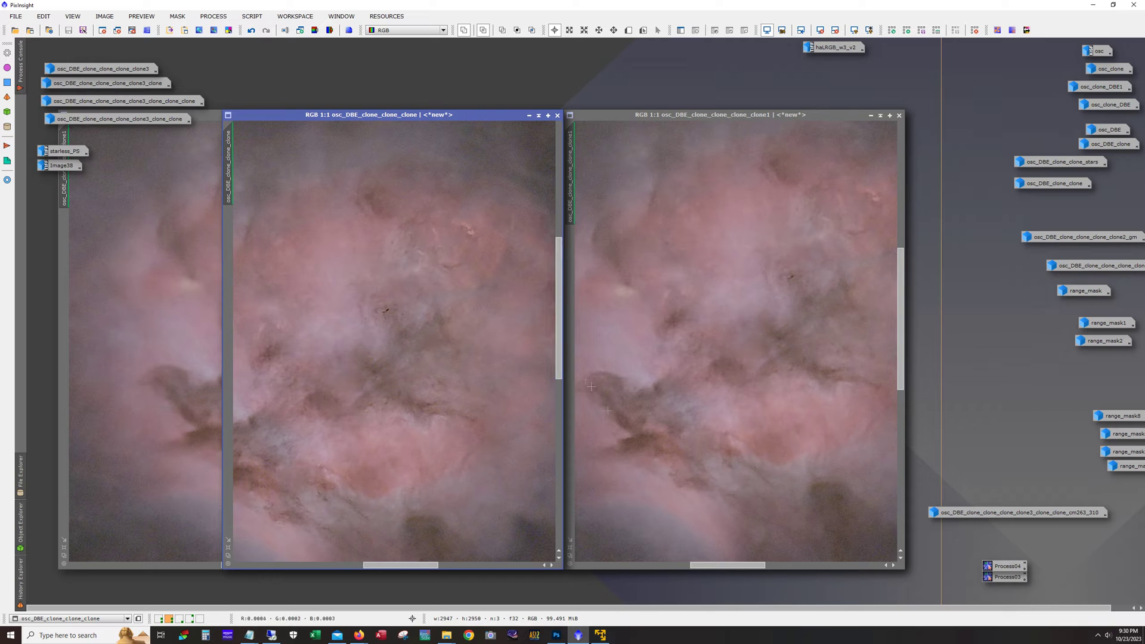
mouse_move(737, 570)
left_mouse_down()
mouse_move(756, 568)
mouse_move(736, 568)
left_mouse_up()
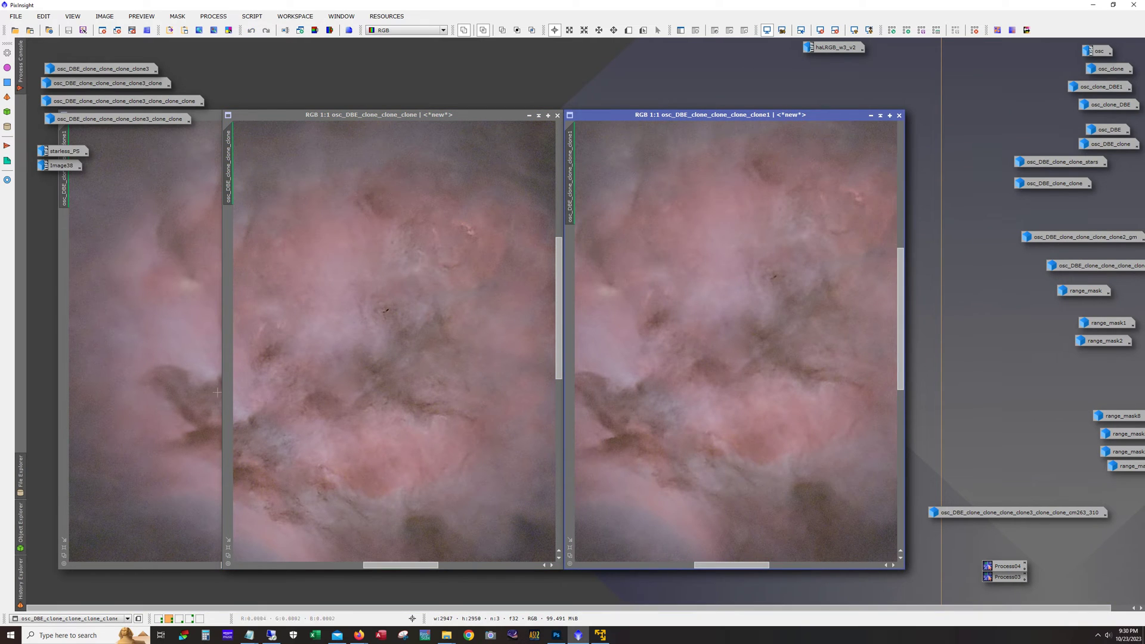
Step: Iconize each starless clone window, moving the clone1 icon to the right side
left_click(143, 358)
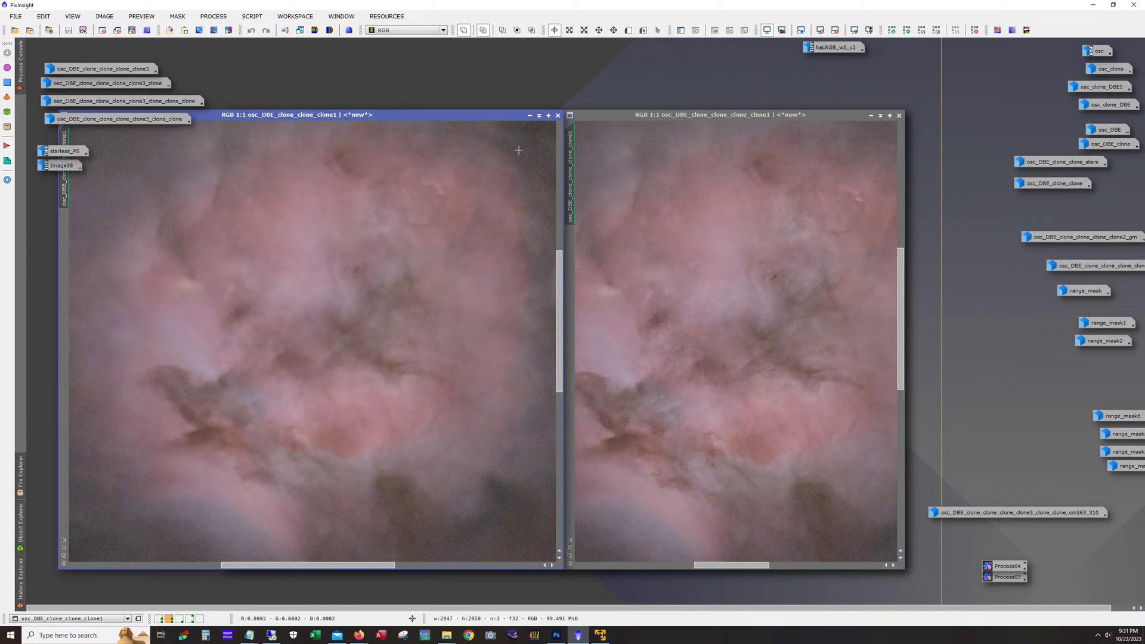
left_click(530, 115)
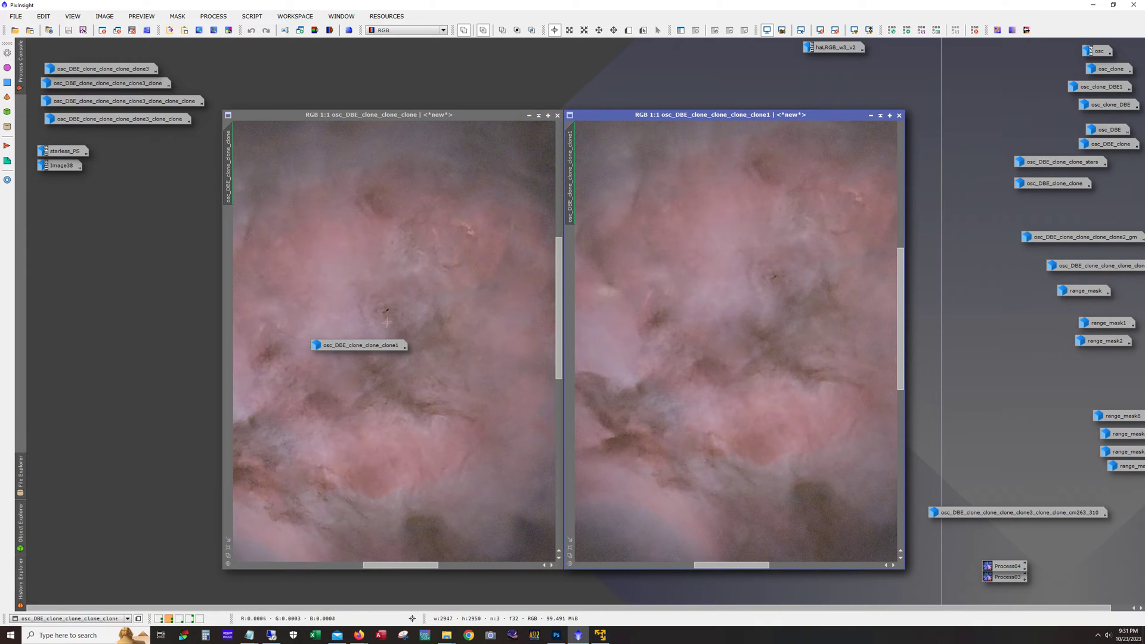
left_click_drag(379, 345, 1043, 488)
left_click(437, 271)
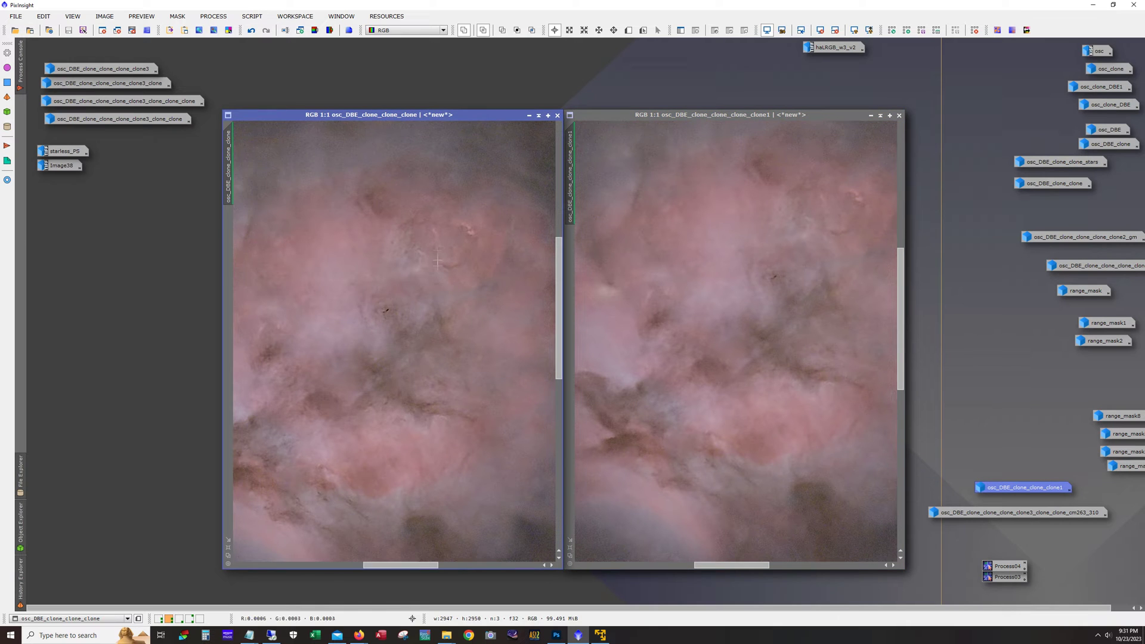
scroll(424, 542, "down", 1)
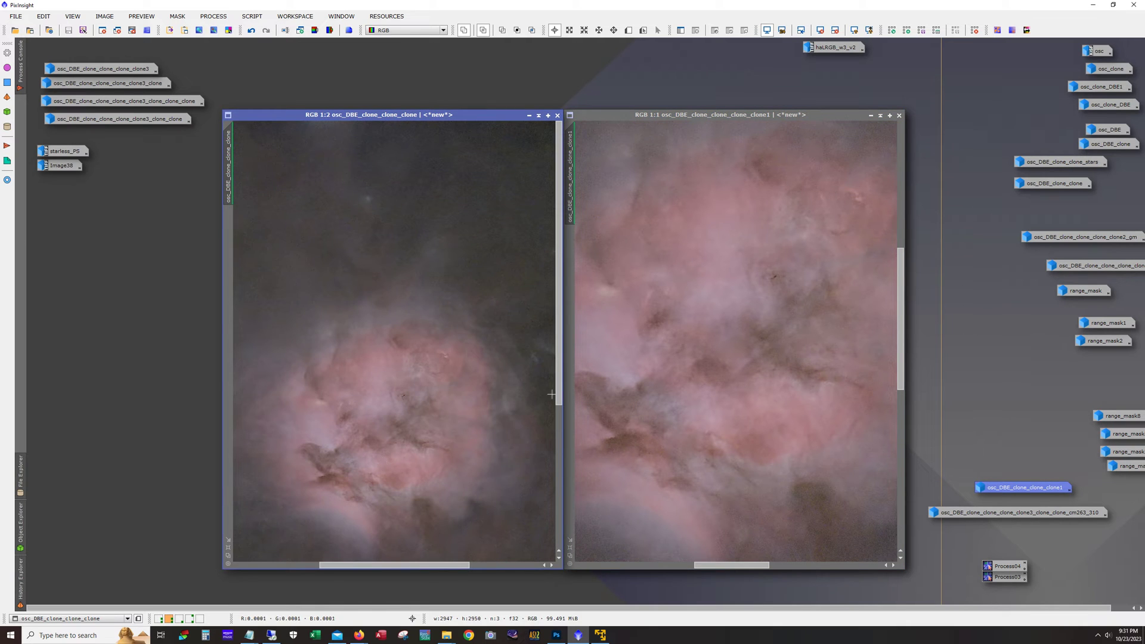
left_click_drag(559, 394, 556, 481)
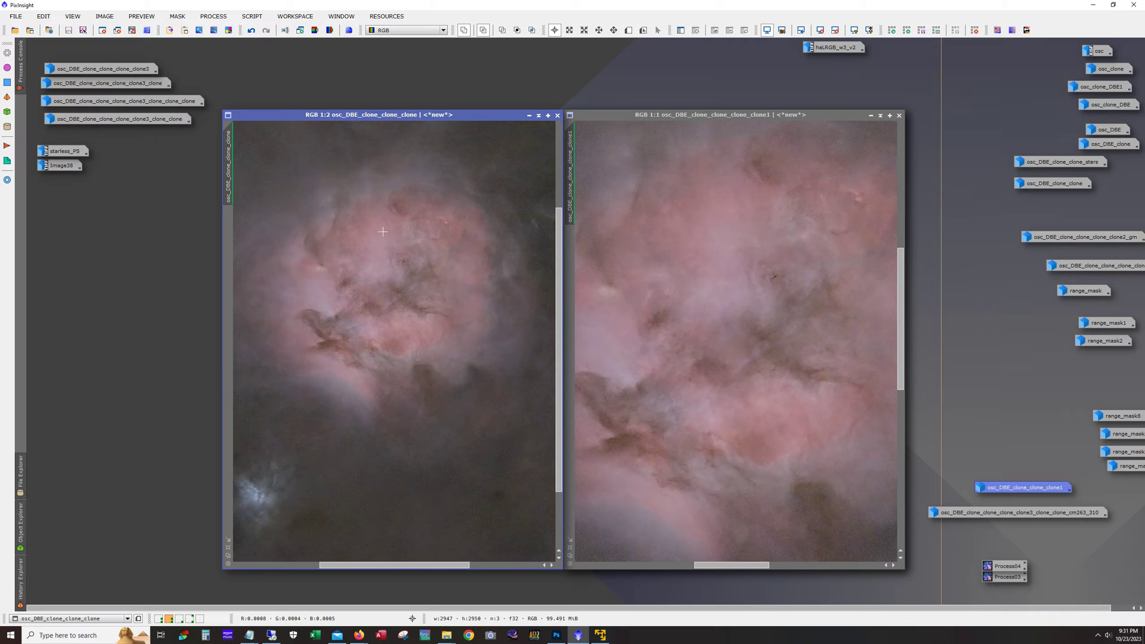
left_click(529, 116)
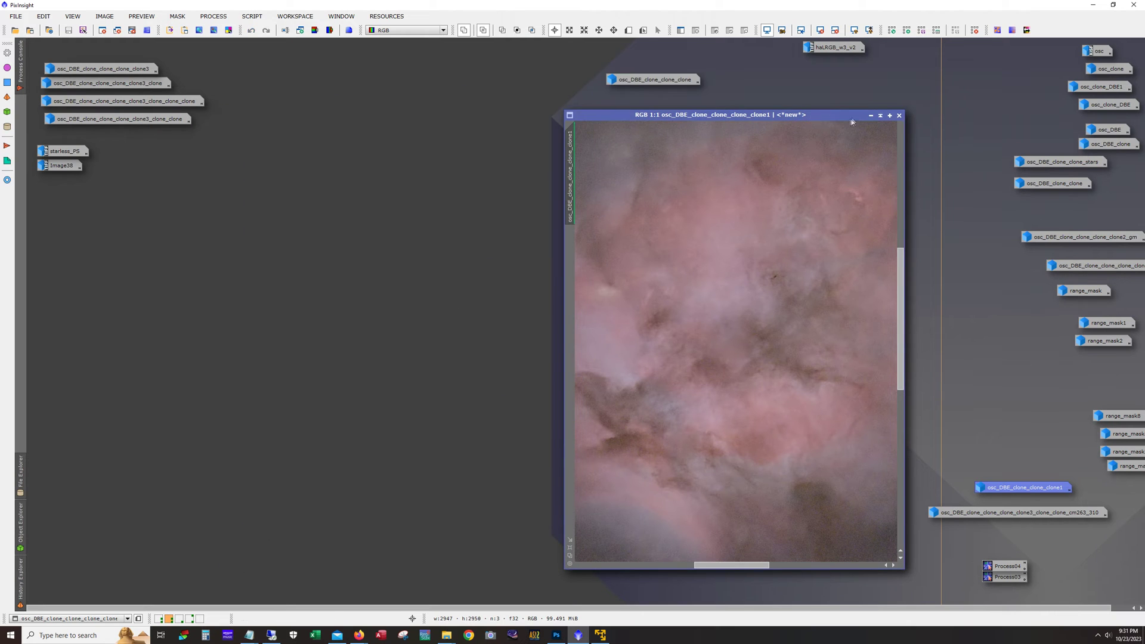
left_click(871, 115)
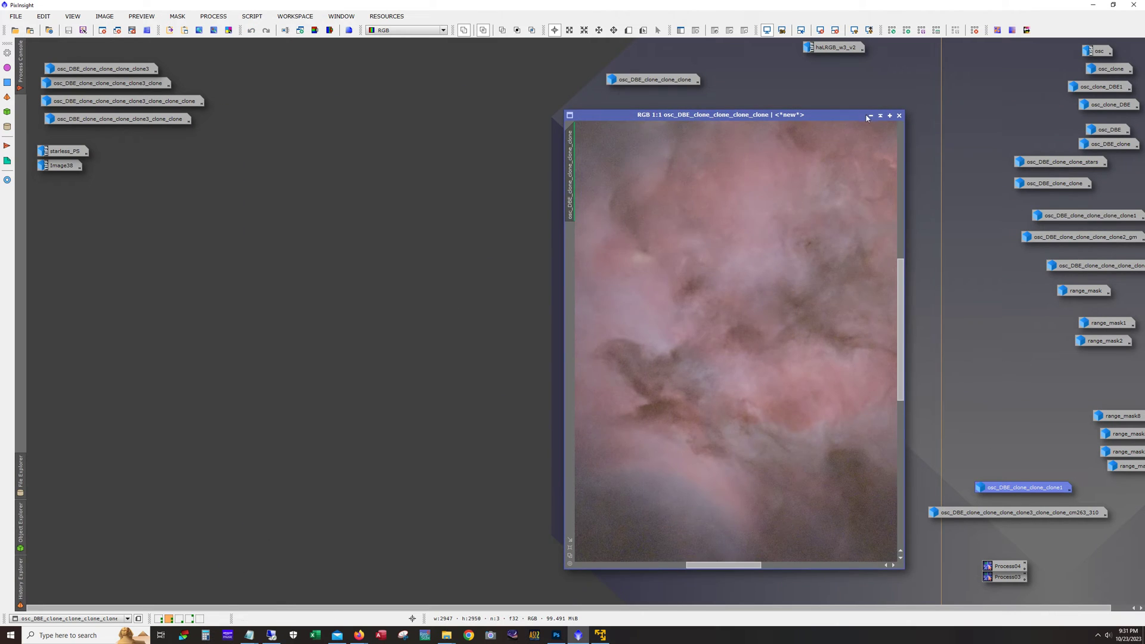
left_click(870, 116)
Step: Reopen the clone3 image, then move and enlarge its window
left_click(118, 69)
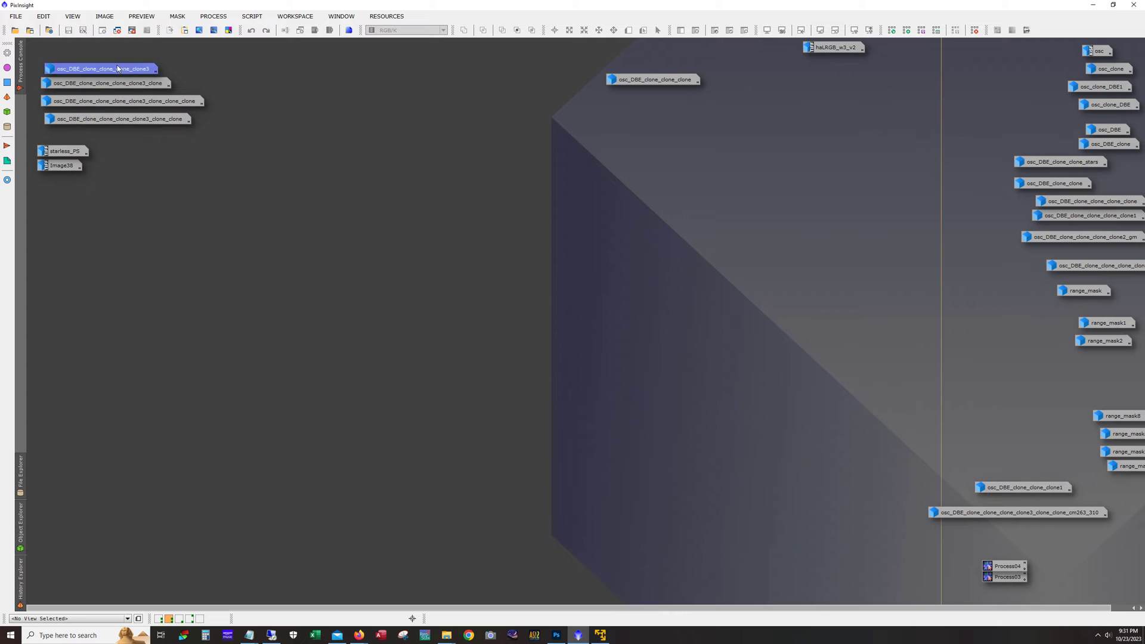
double_click(118, 69)
left_click_drag(187, 157, 330, 137)
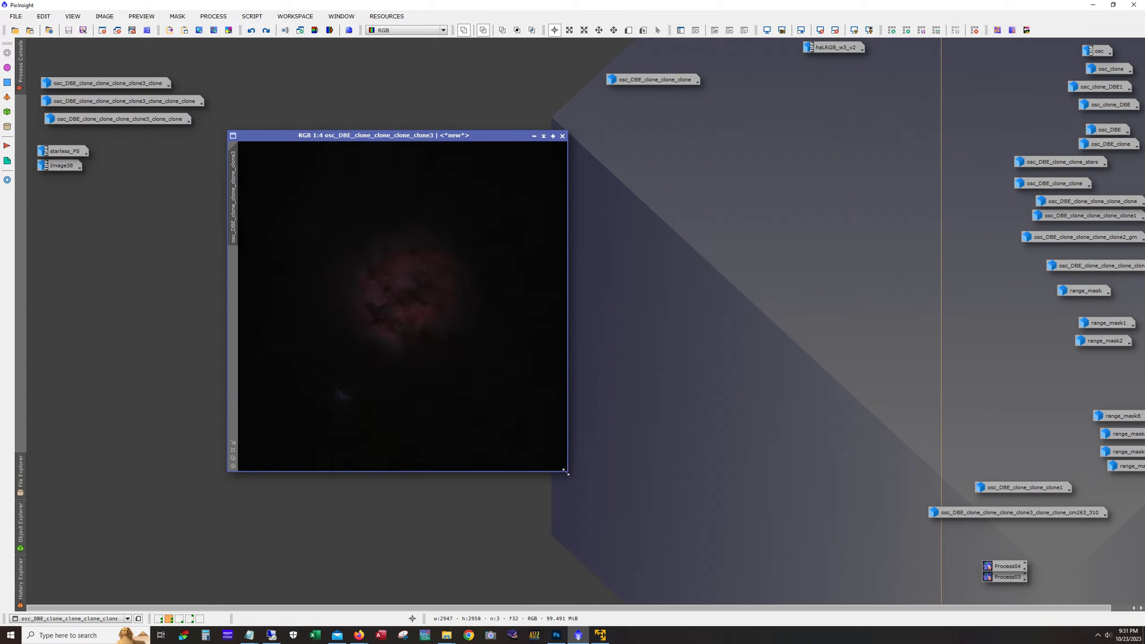
left_click_drag(566, 476, 742, 585)
scroll(471, 366, "up", 1)
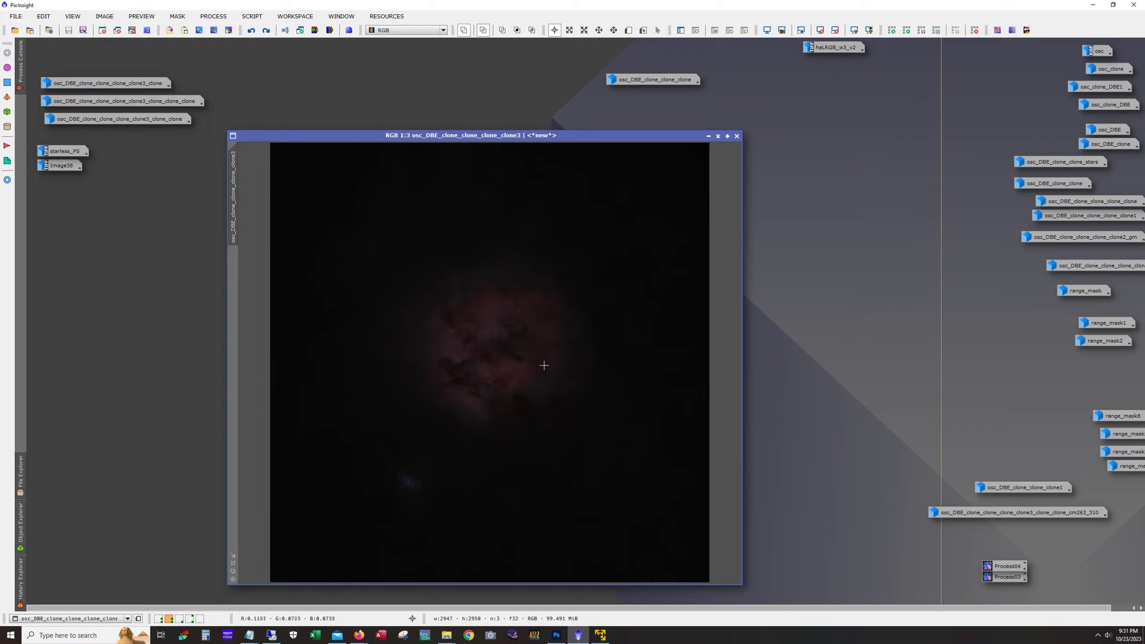
Step: Redo three times to re-apply the bright stretch to clone3
left_click(267, 31)
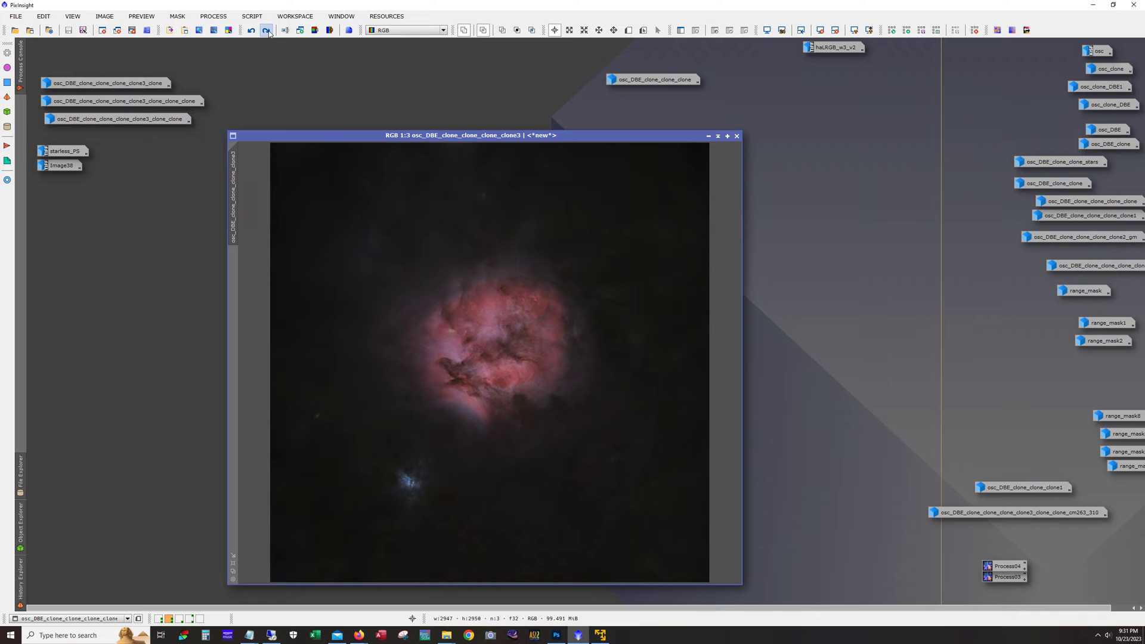
left_click(267, 31)
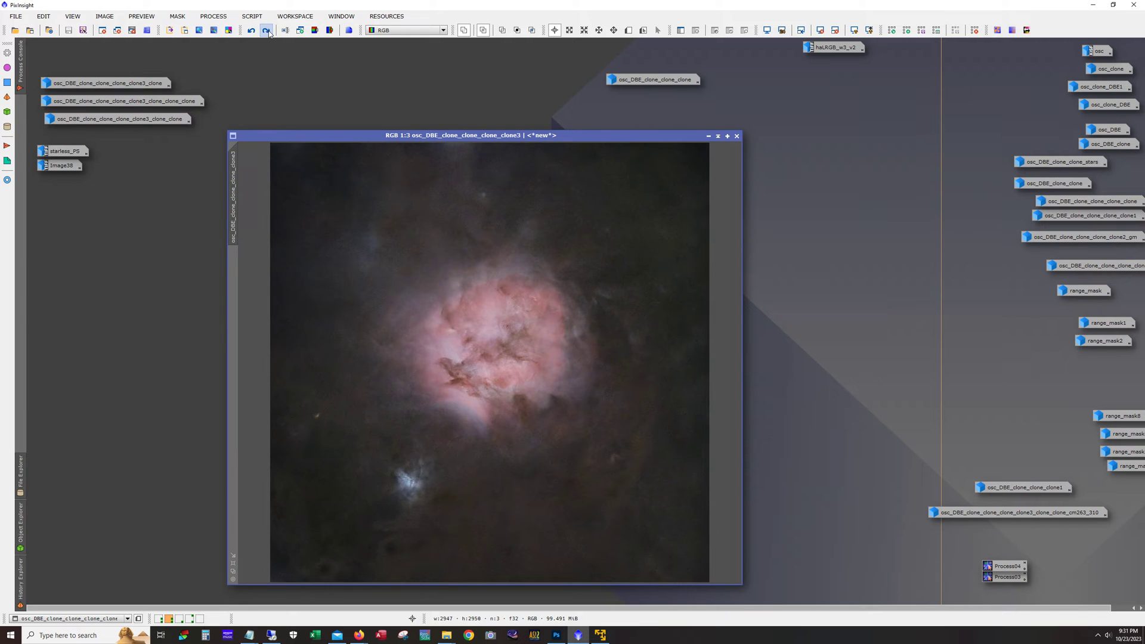
left_click(267, 30)
Step: Iconize clone3 and open clone3_clone, moving its window right and down
left_click(708, 137)
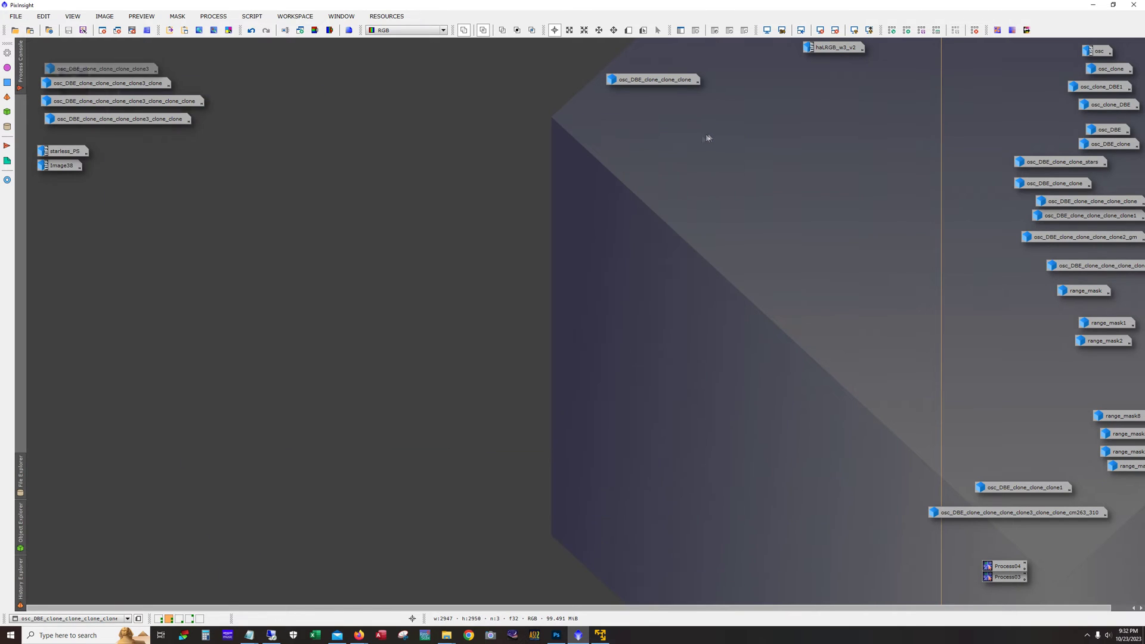
double_click(138, 83)
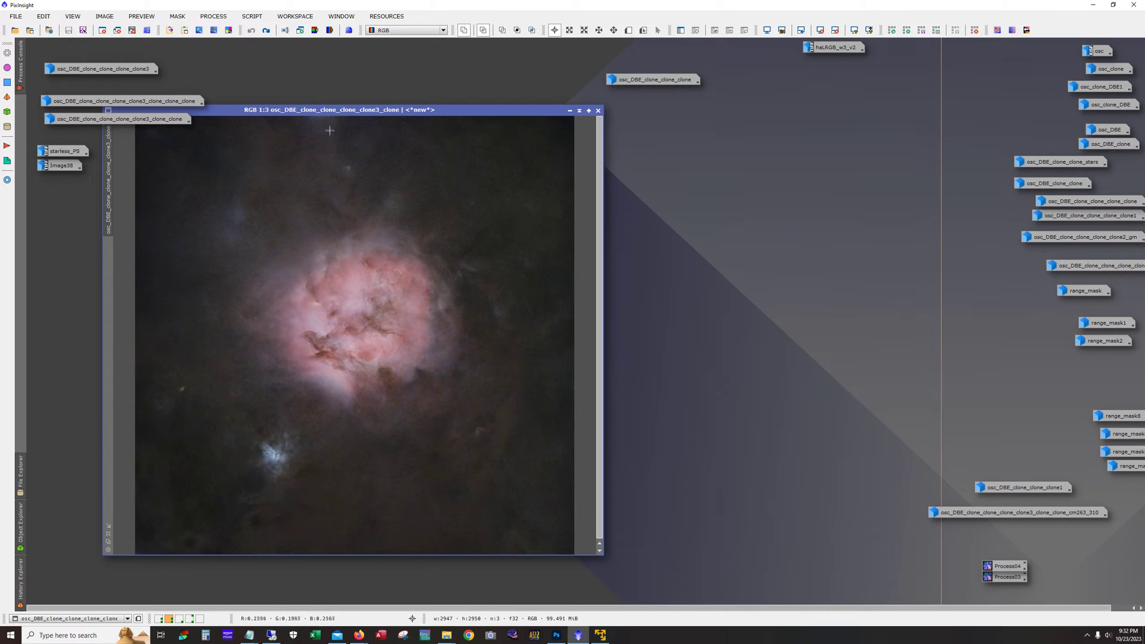
left_click_drag(325, 113, 404, 136)
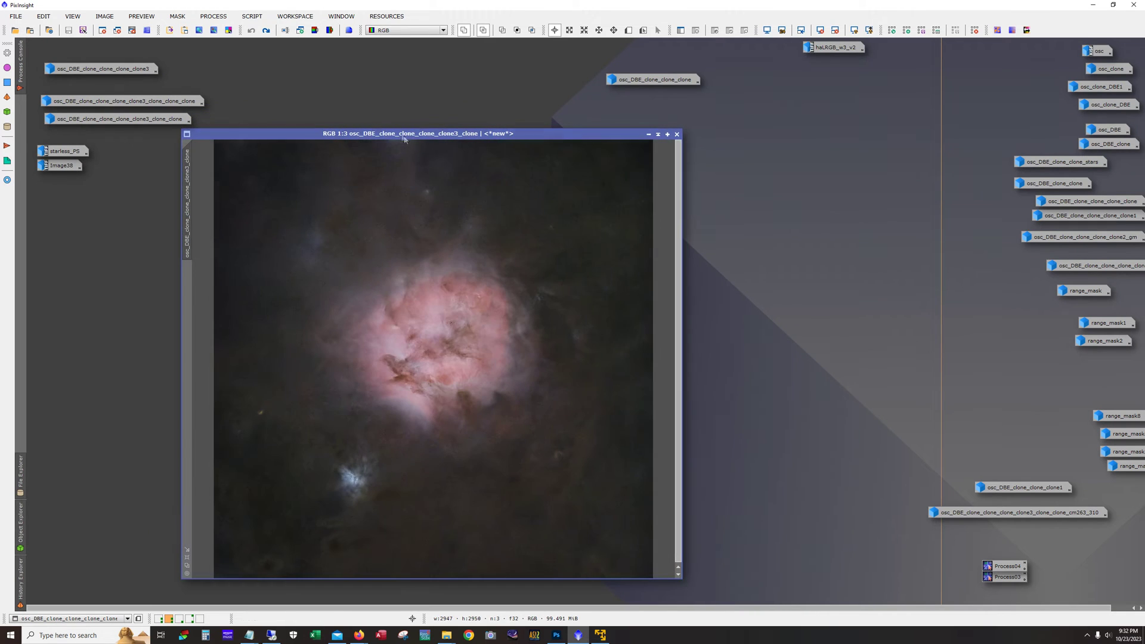
Step: Flip between the darker and warmer renderings, ending with the red mask re-applied
left_click(266, 31)
left_click(266, 30)
left_click(266, 30)
left_click(266, 31)
left_click(266, 30)
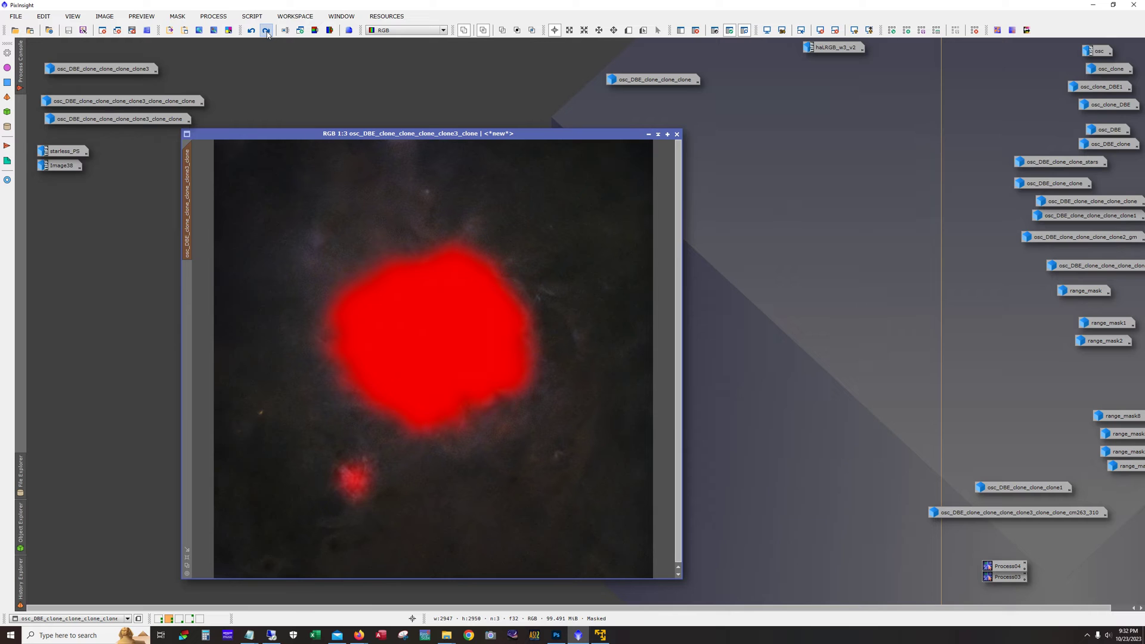
left_click(266, 30)
Step: Open the starry haLRGB_w3_v2 image and pan it to compare with the masked clone
double_click(826, 47)
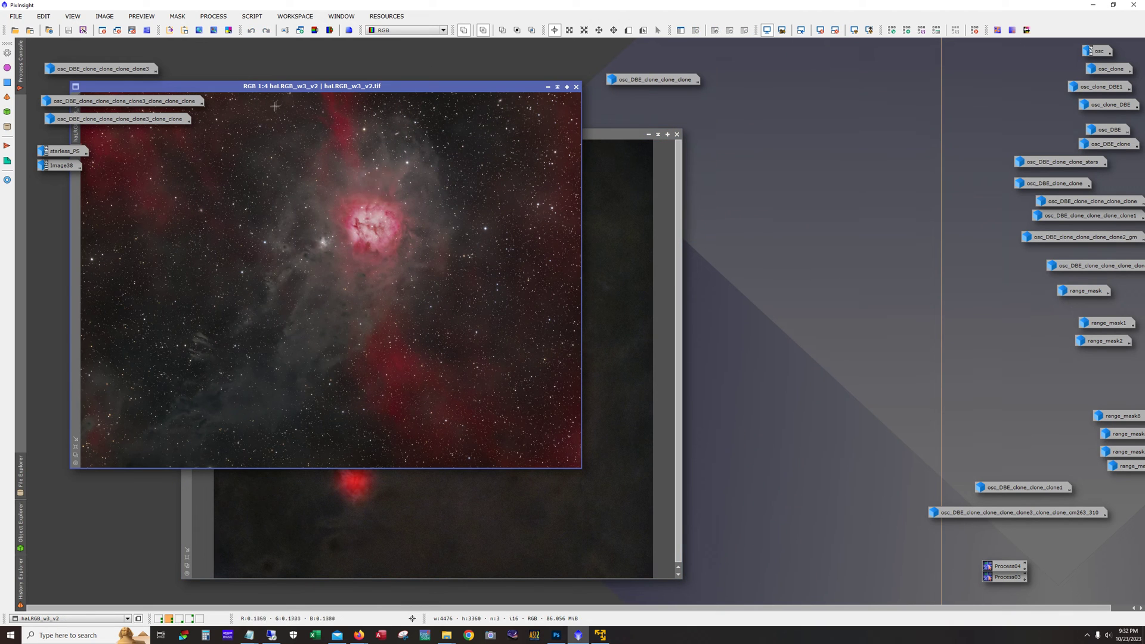
left_click_drag(278, 89, 418, 121)
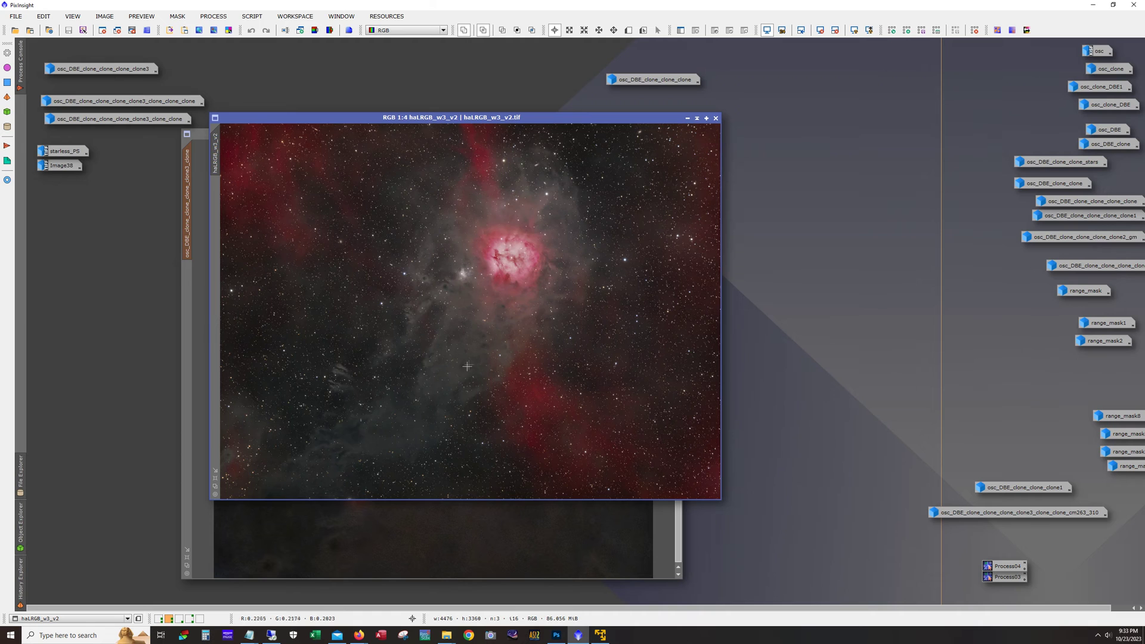
scroll(467, 366, "up", 3)
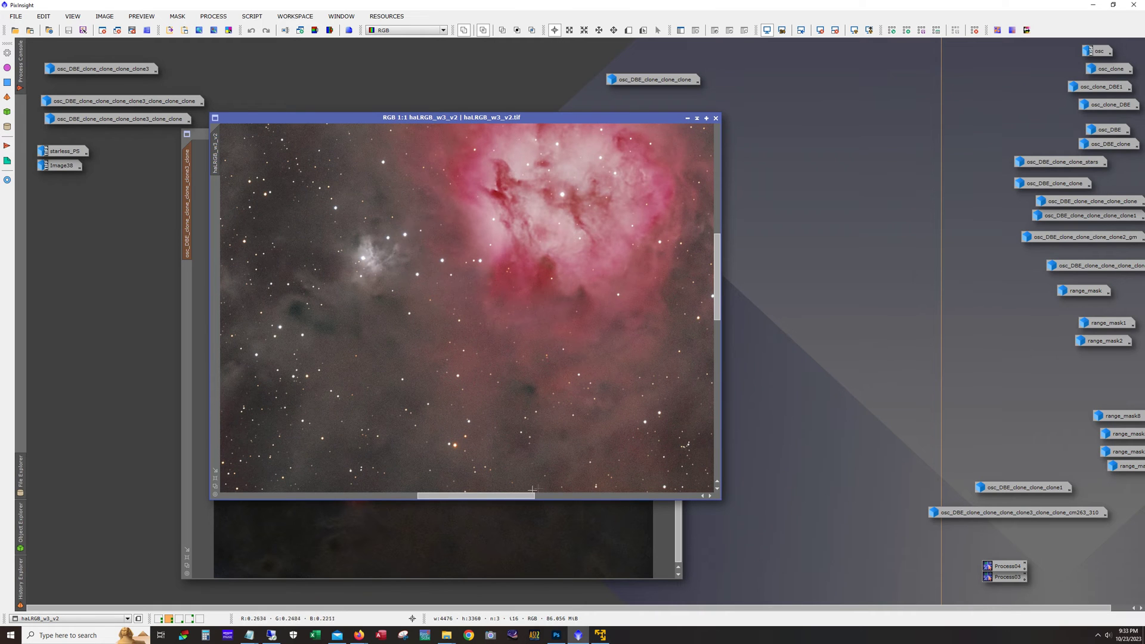
left_click_drag(516, 496, 537, 497)
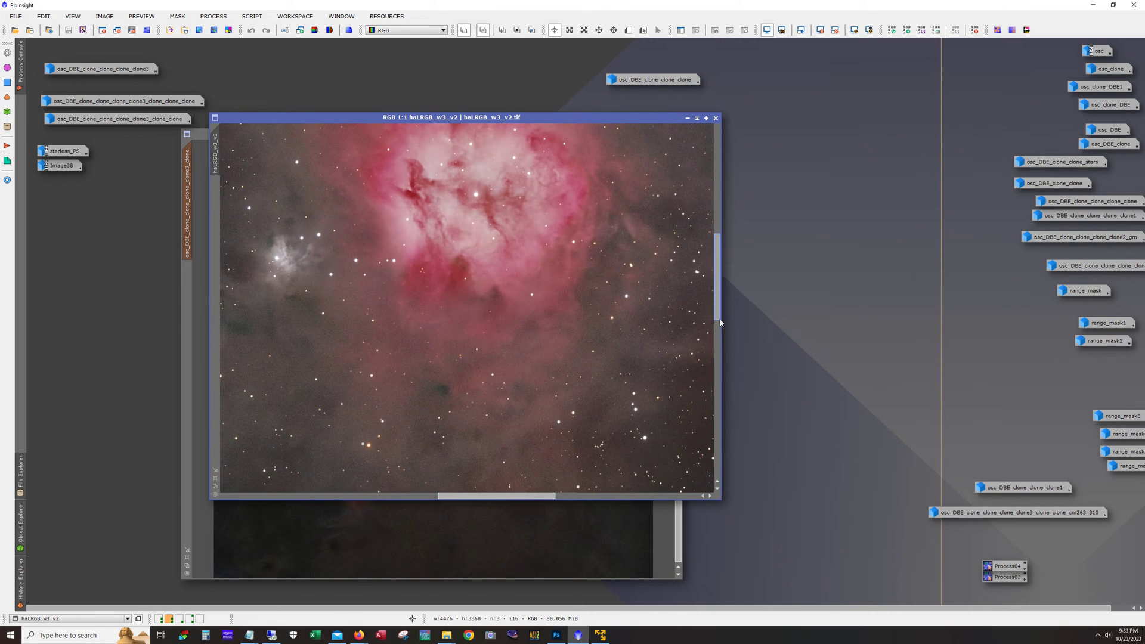
left_click_drag(718, 310, 718, 284)
scroll(432, 319, "down", 1)
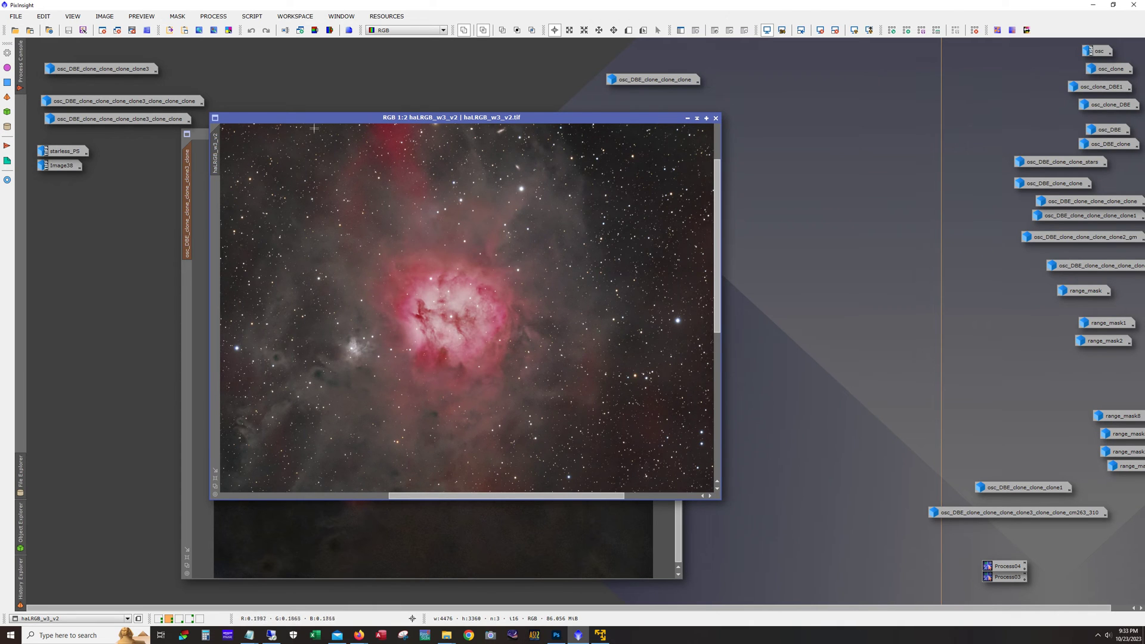
Step: Rearrange haLRGB_w3_v2 and the masked clone windows, then iconize haLRGB_w3_v2
left_click_drag(310, 118, 702, 138)
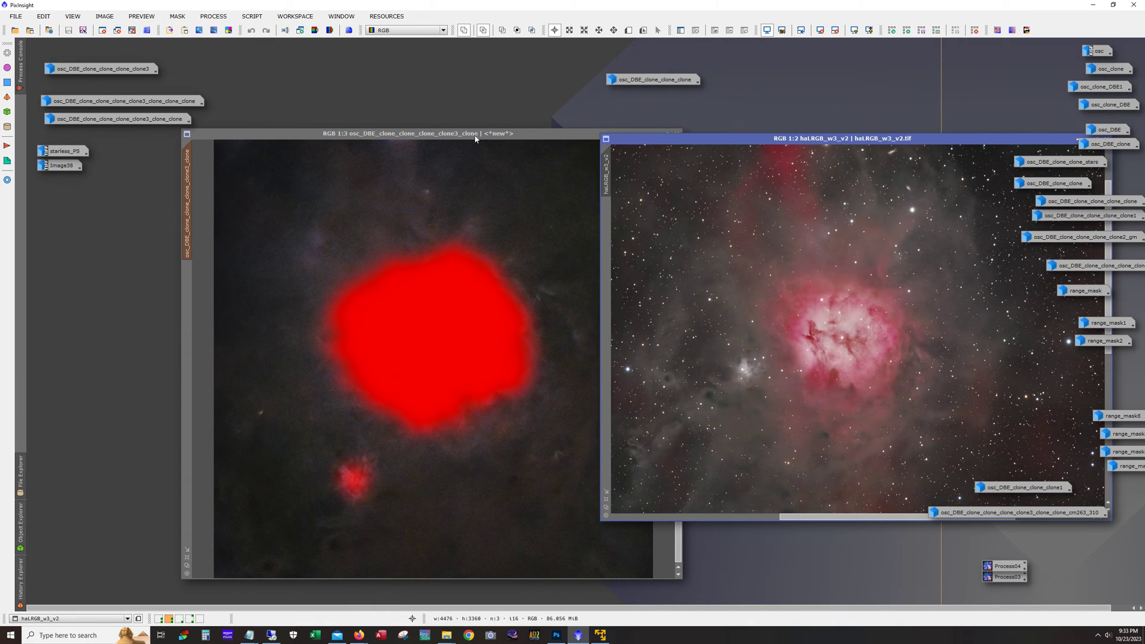
left_click_drag(476, 139, 398, 121)
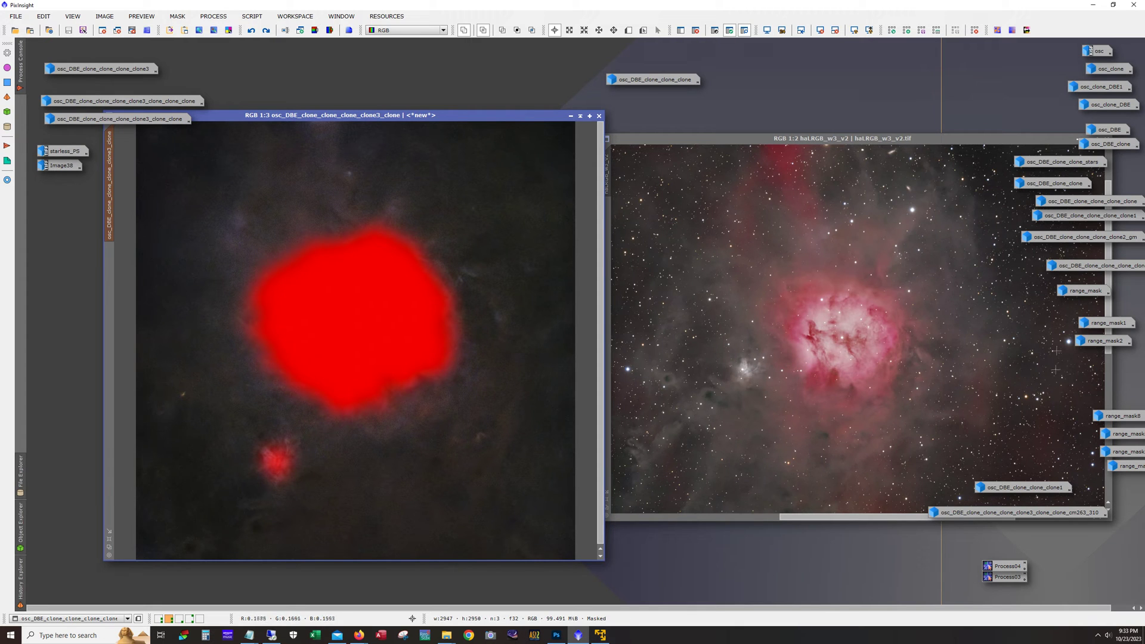
left_click_drag(852, 138, 585, 149)
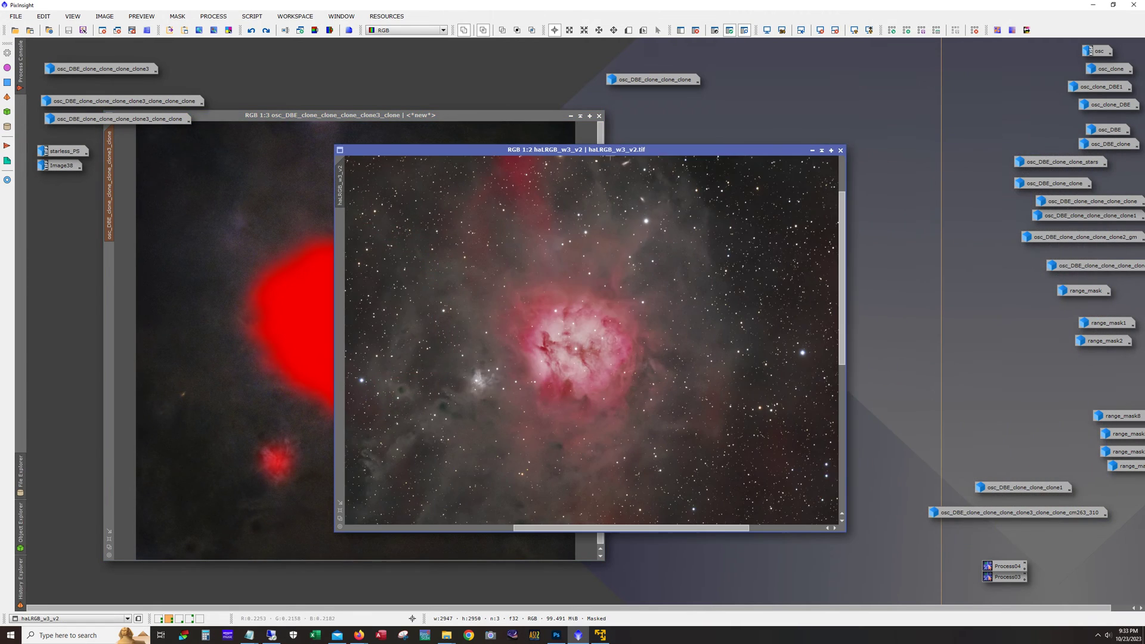
left_click(812, 150)
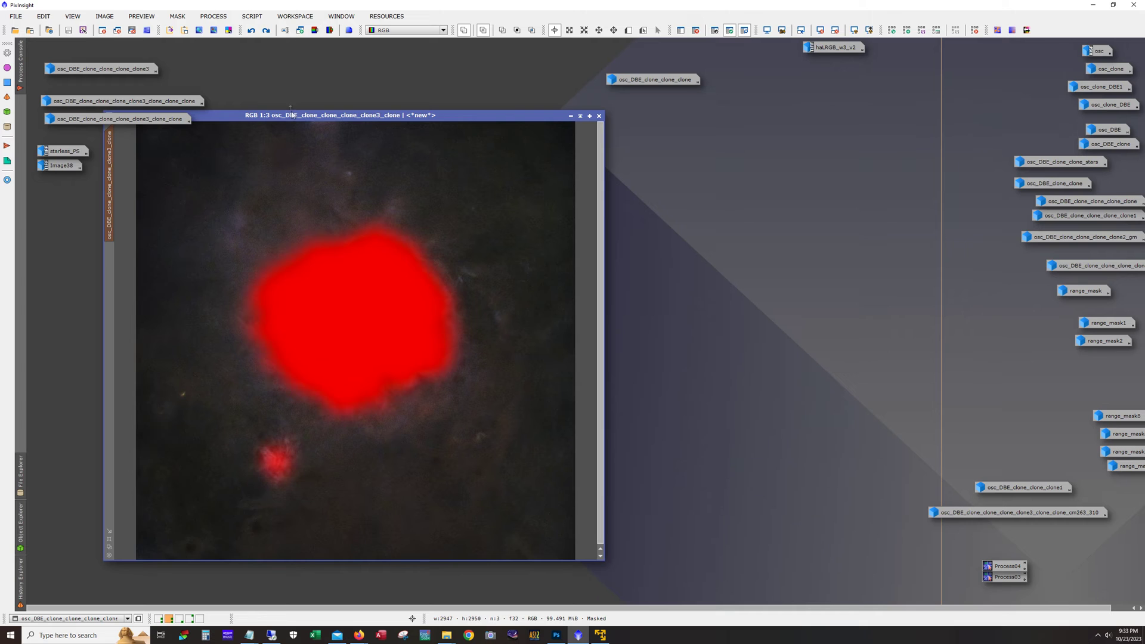
left_click_drag(294, 115, 360, 120)
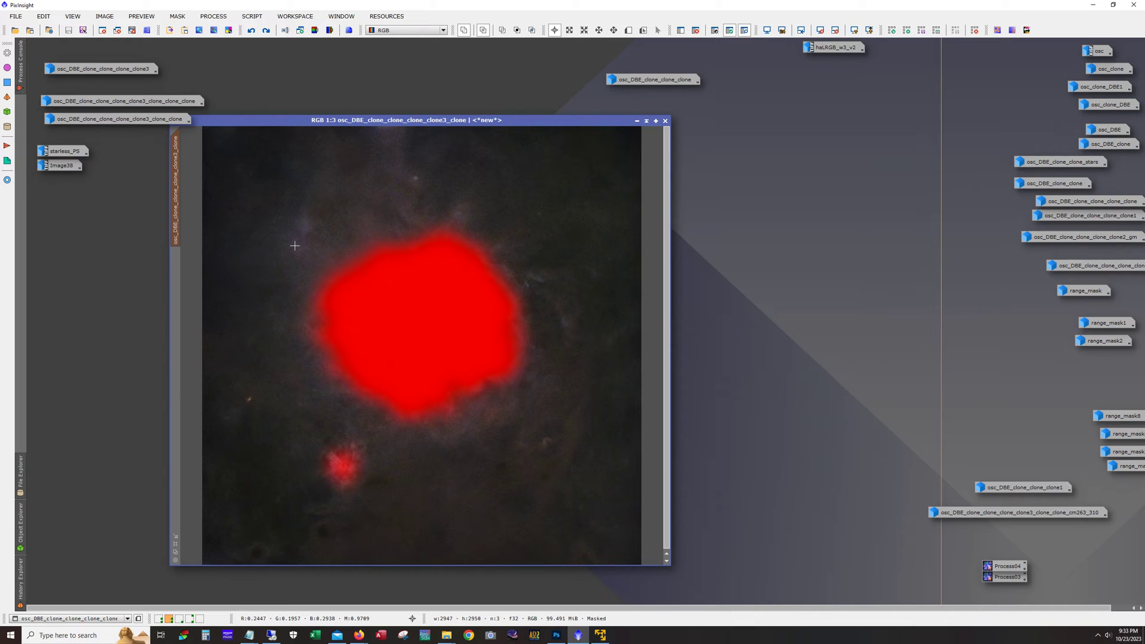
scroll(294, 245, "up", 1)
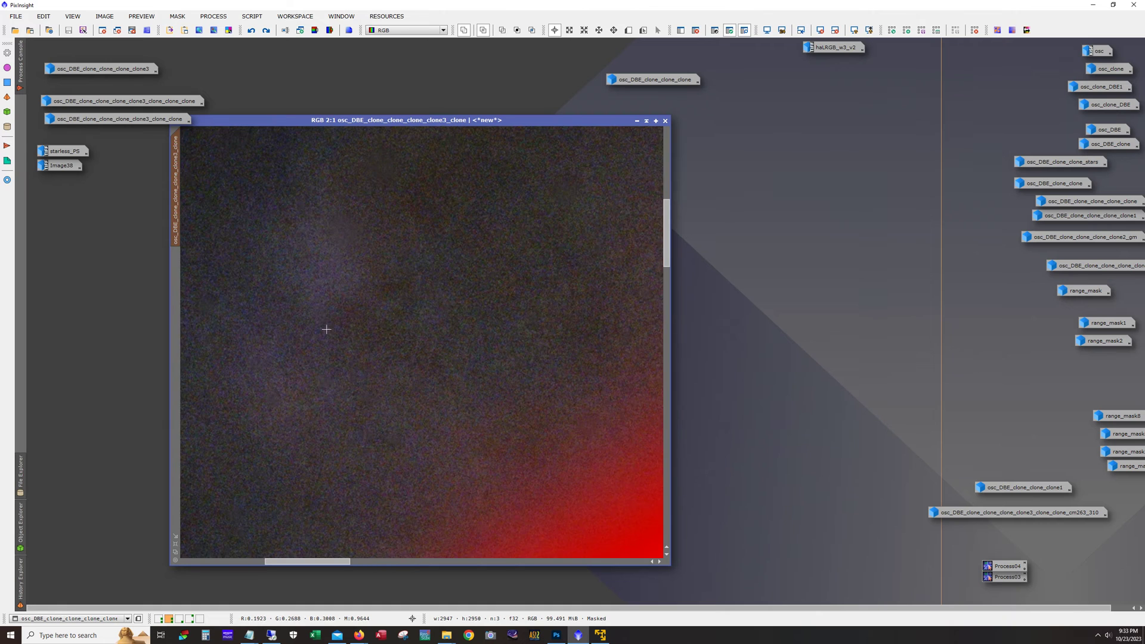
scroll(357, 316, "up", 1)
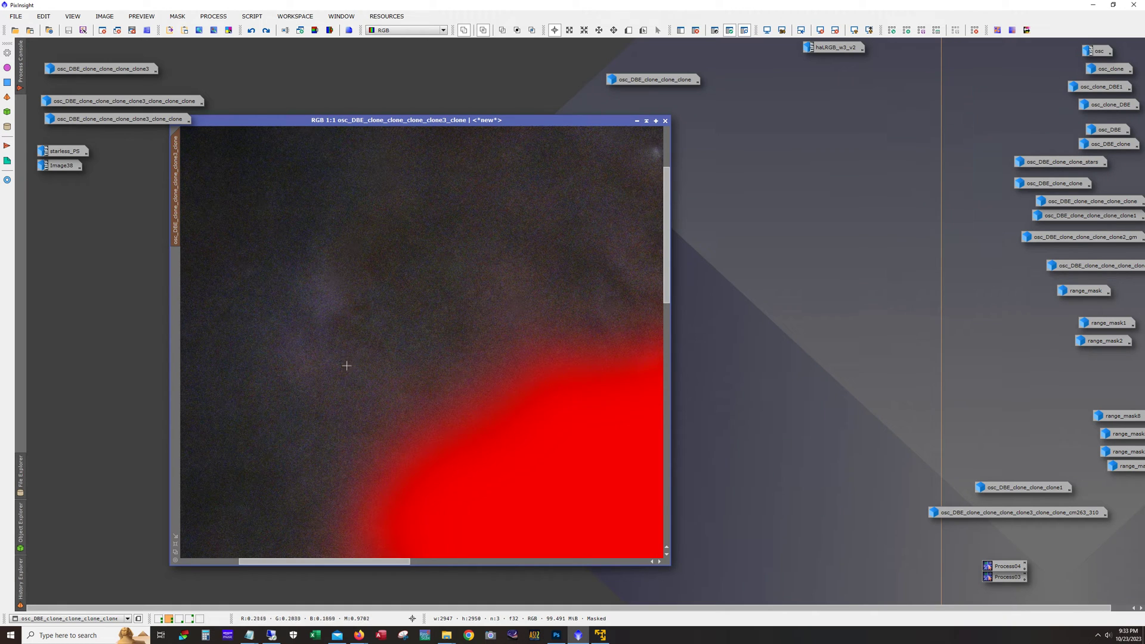
scroll(387, 289, "up", 1)
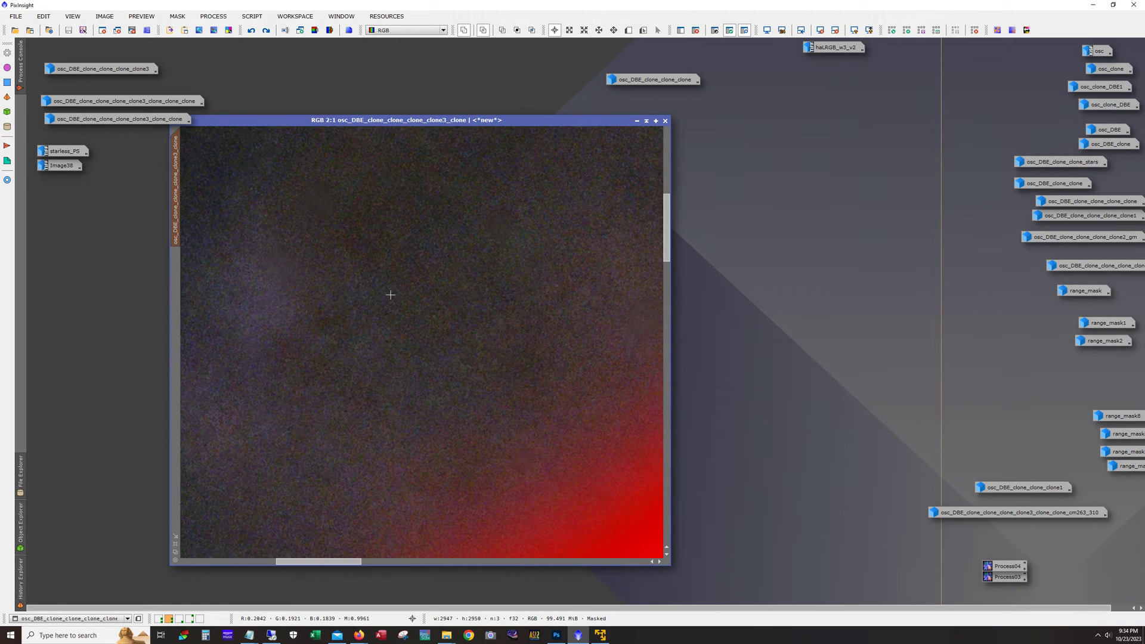
scroll(389, 291, "down", 3)
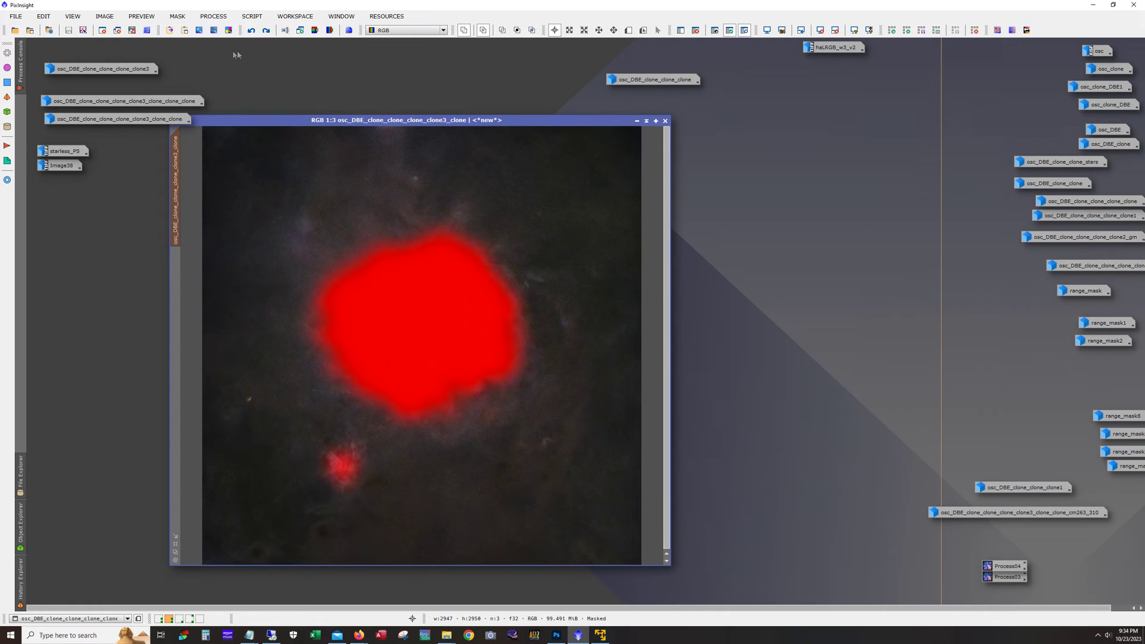
Step: Toggle redo/undo, invert the mask view with Ctrl+I, redo the mask removal, then iconize the image
left_click(266, 30)
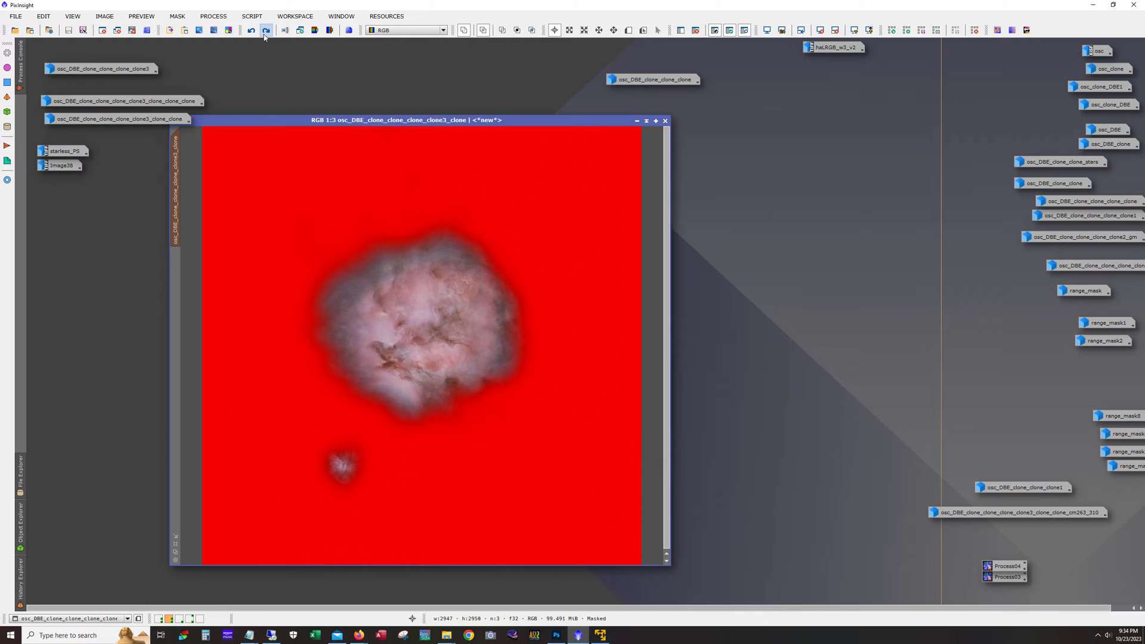
left_click(251, 29)
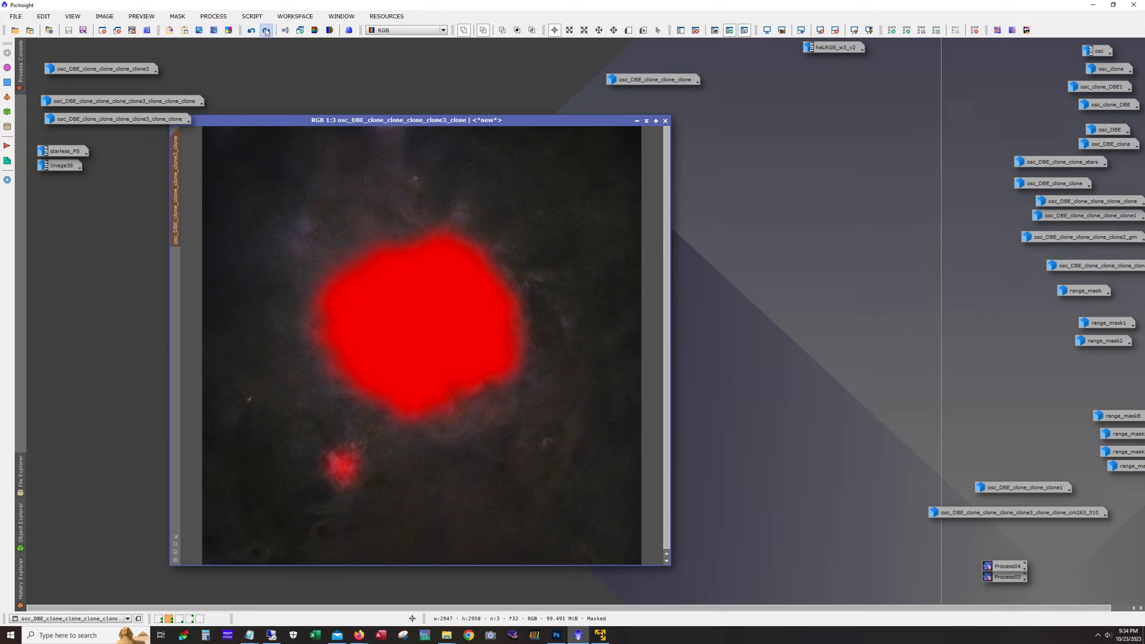
key("ctrl+i")
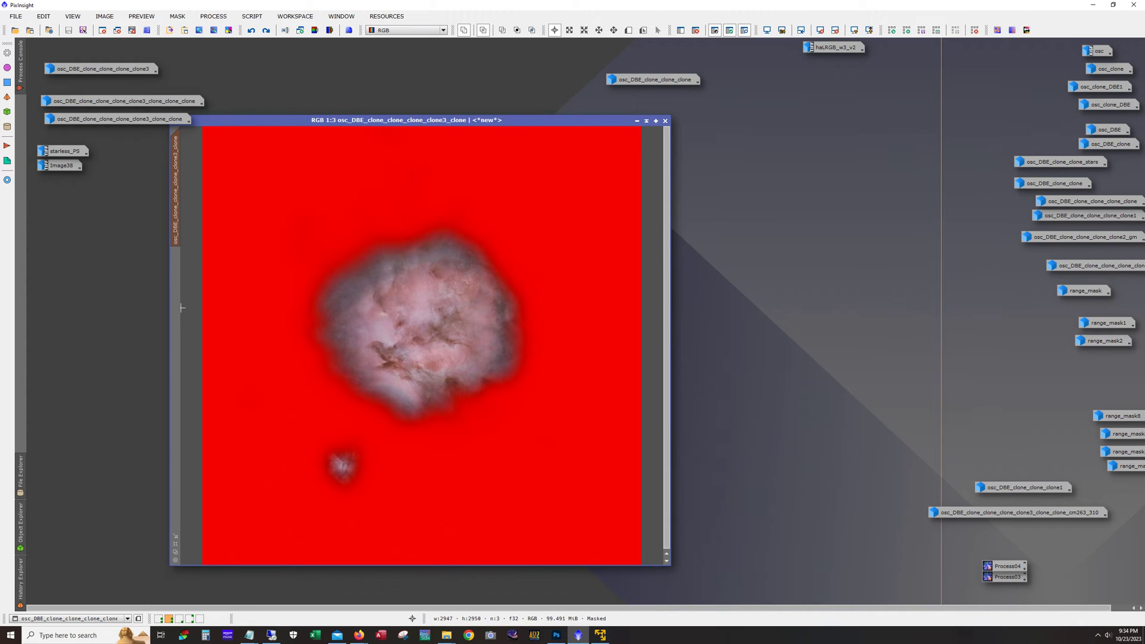
left_click(266, 30)
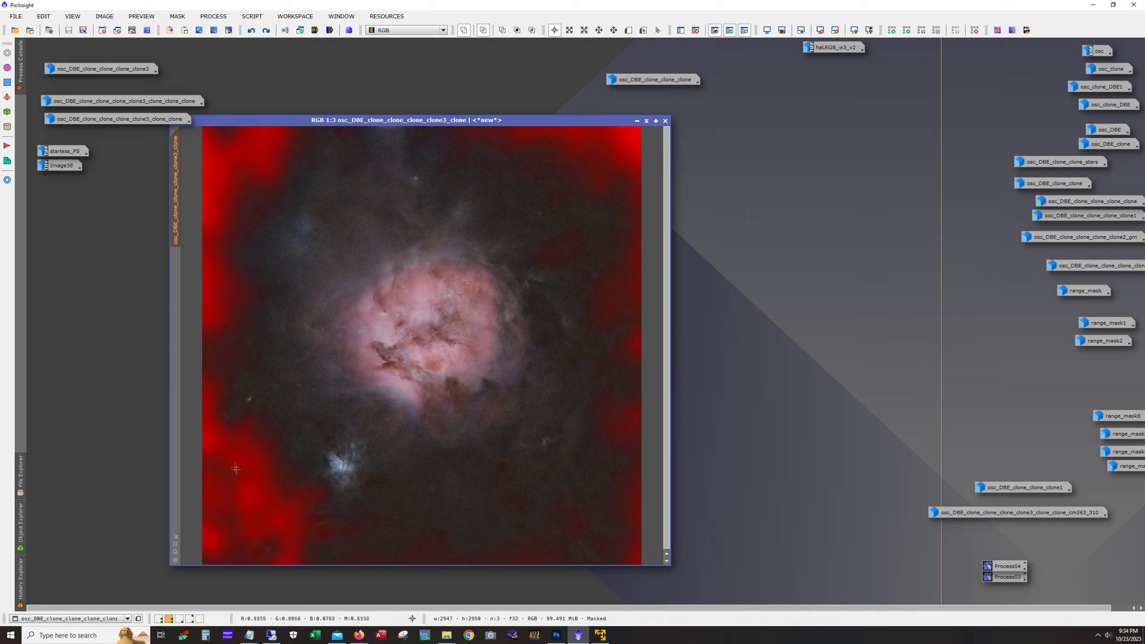
left_click(266, 31)
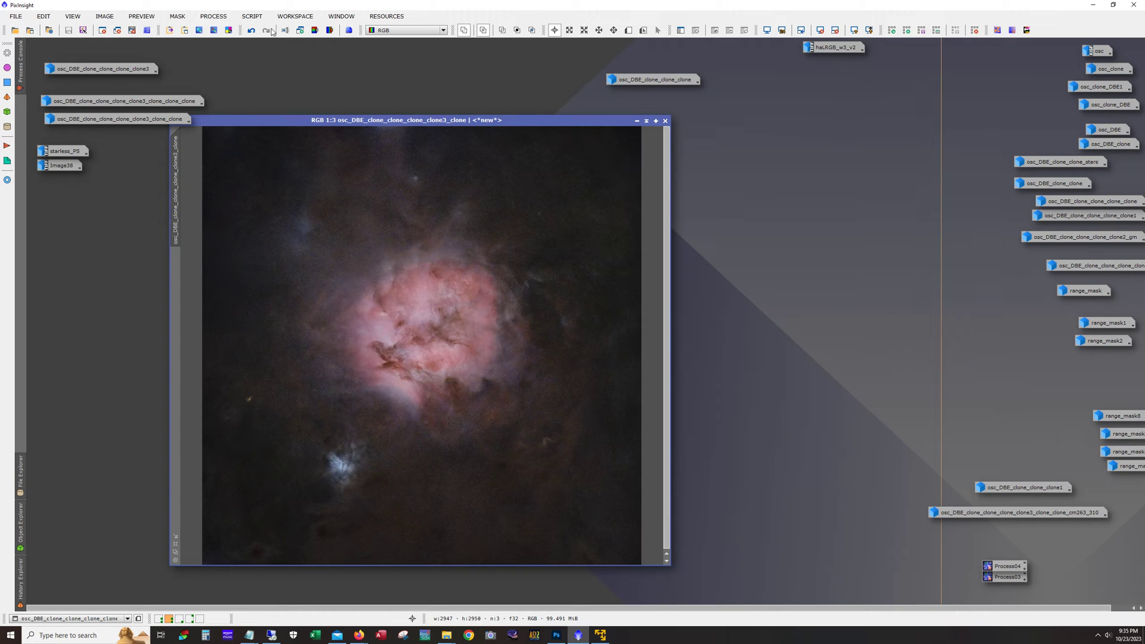
left_click(637, 121)
Step: Open osc_DBE_clone_clone_clone_clone3_clone_clone_clone, center its window, and zoom to inspect it
double_click(185, 101)
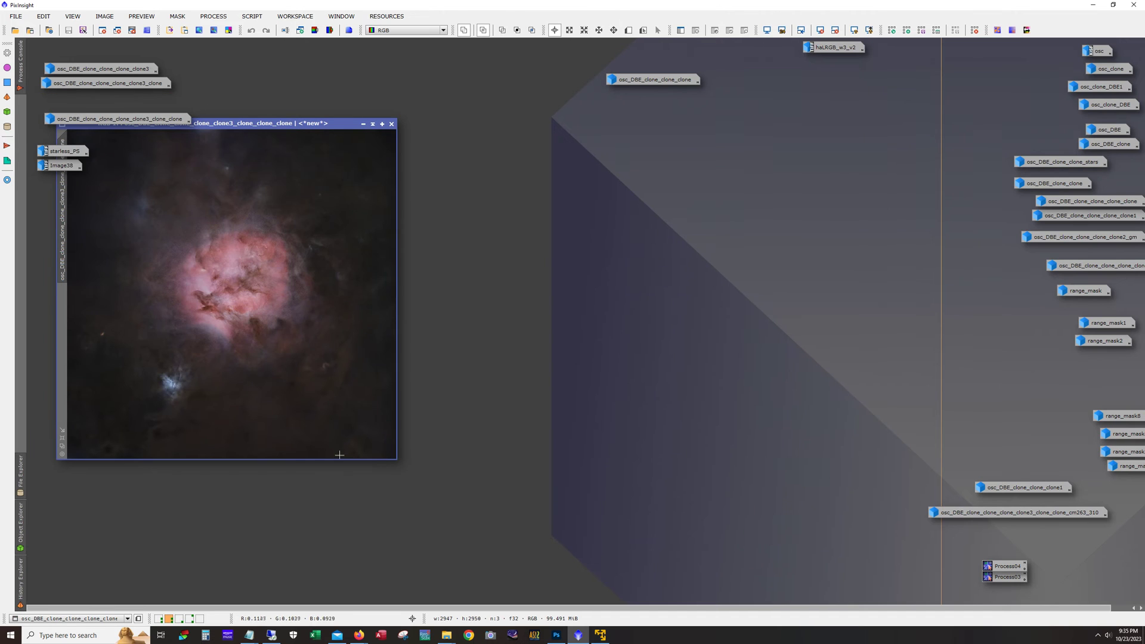
left_click_drag(250, 123, 435, 144)
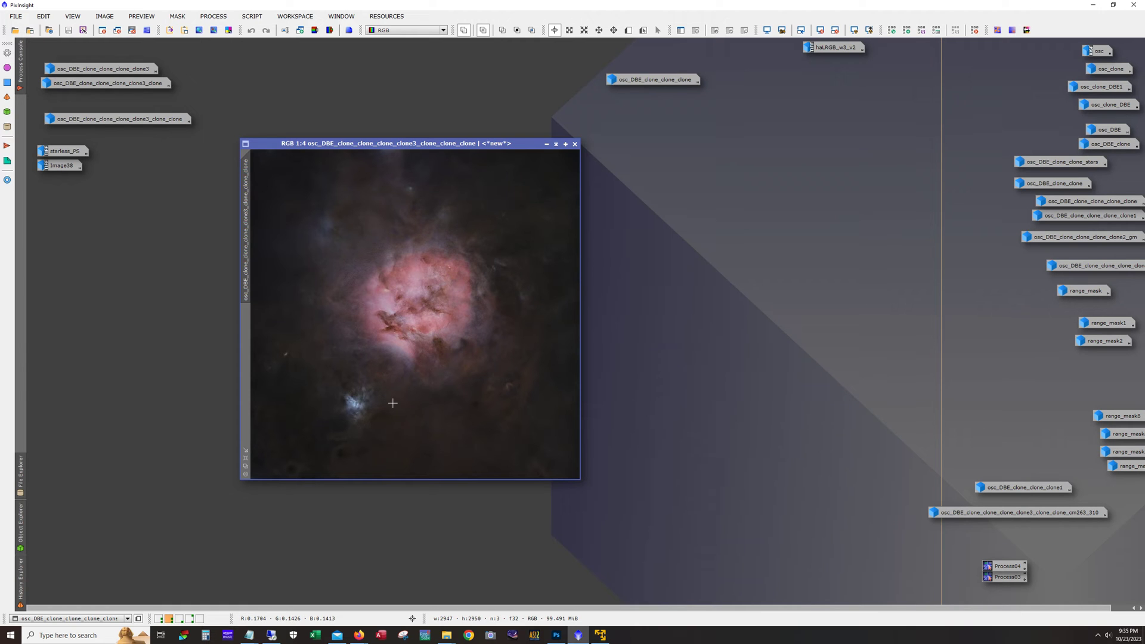
scroll(393, 403, "up", 4)
scroll(392, 404, "down", 1)
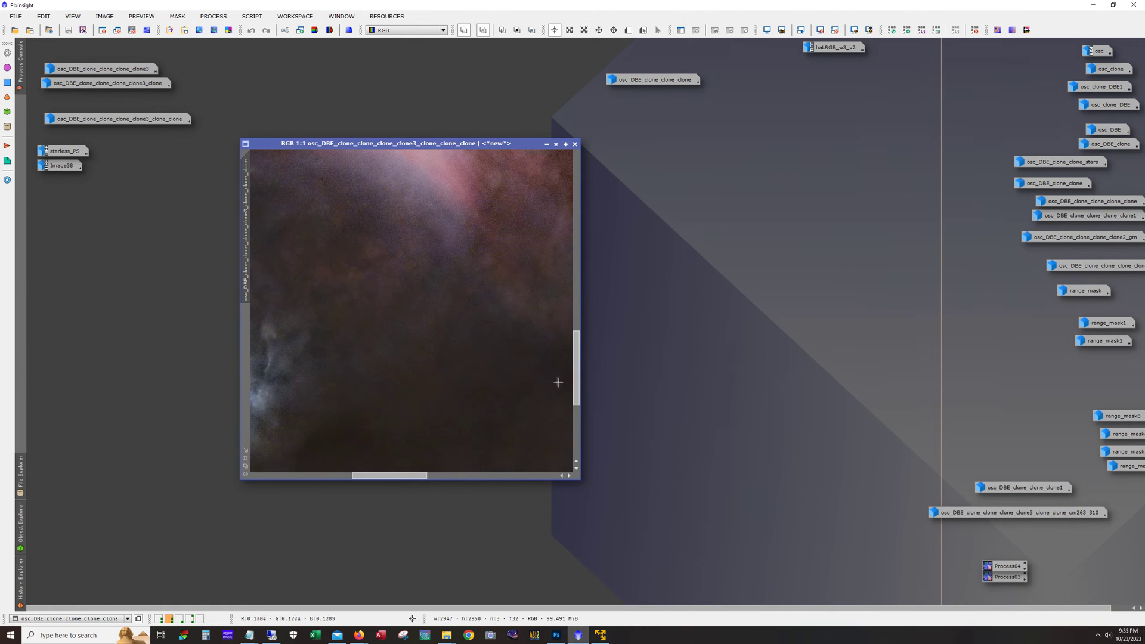
left_click_drag(575, 388, 588, 292)
scroll(461, 326, "down", 1)
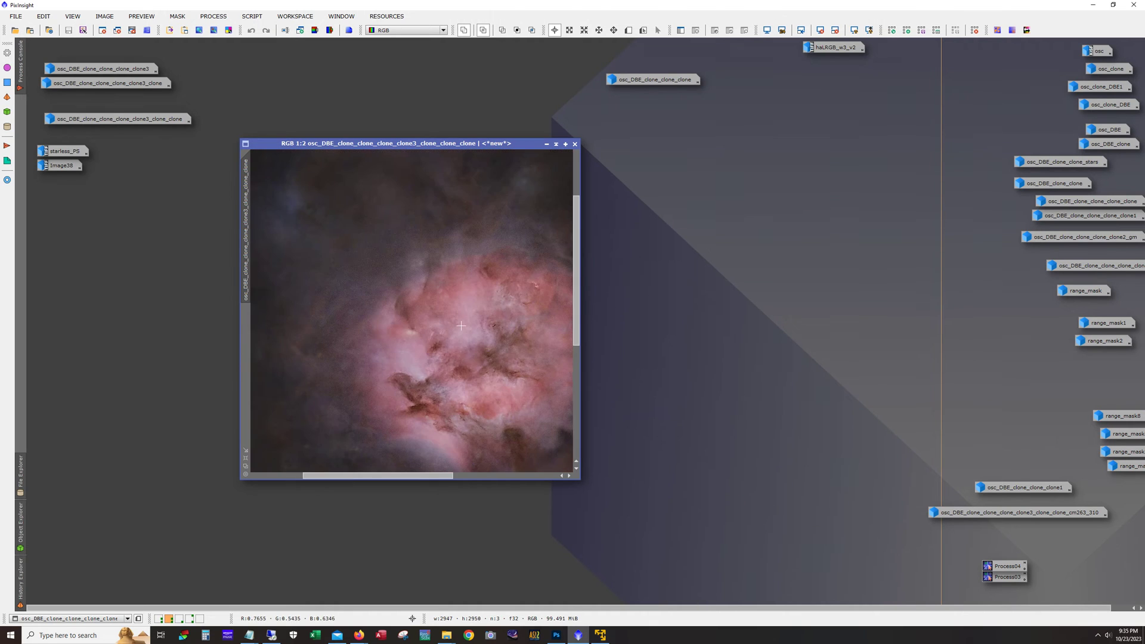
scroll(469, 336, "up", 1)
left_click_drag(409, 475, 430, 475)
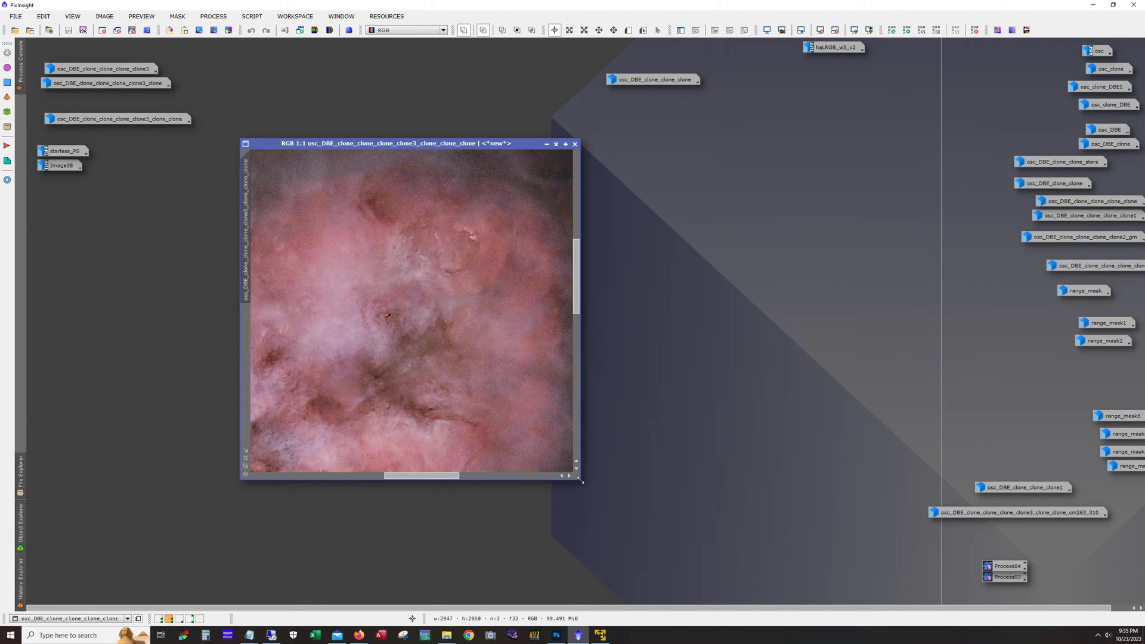
Step: Enlarge the image window, inspect it at different zooms, then iconize it
left_click_drag(580, 480, 688, 555)
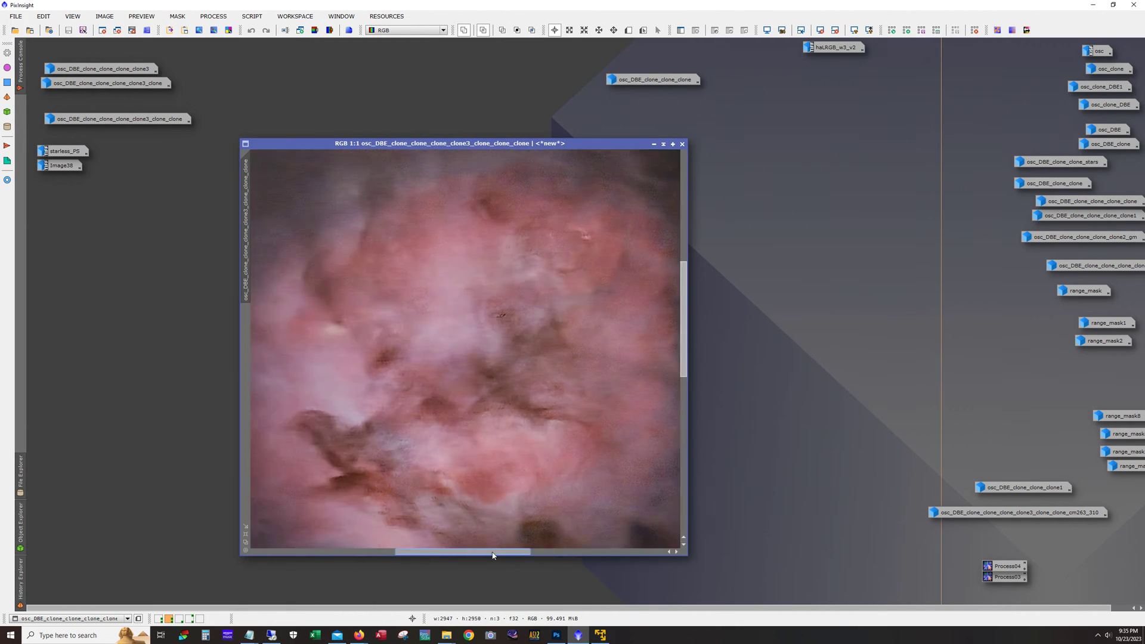
left_click_drag(684, 370, 681, 385)
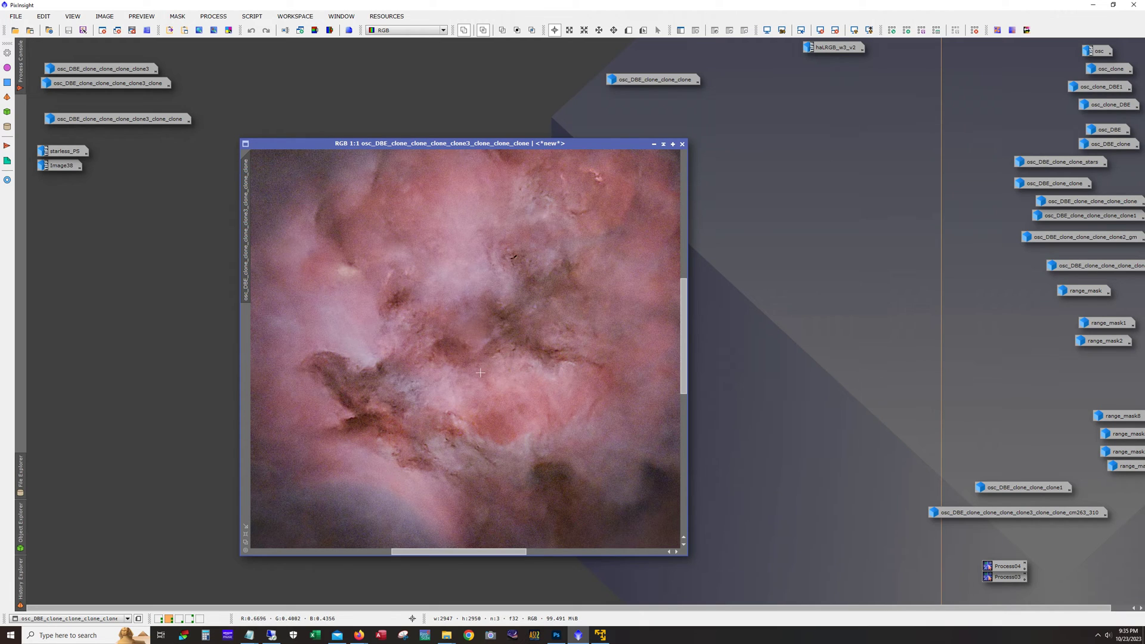
scroll(480, 372, "down", 1)
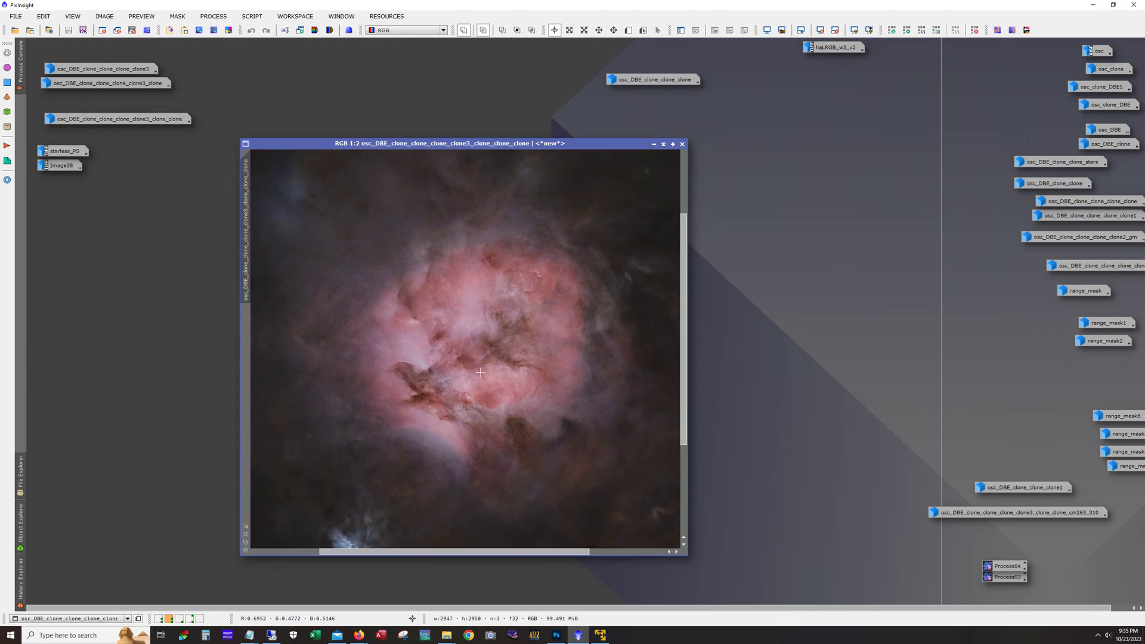
scroll(480, 373, "down", 1)
scroll(480, 373, "up", 1)
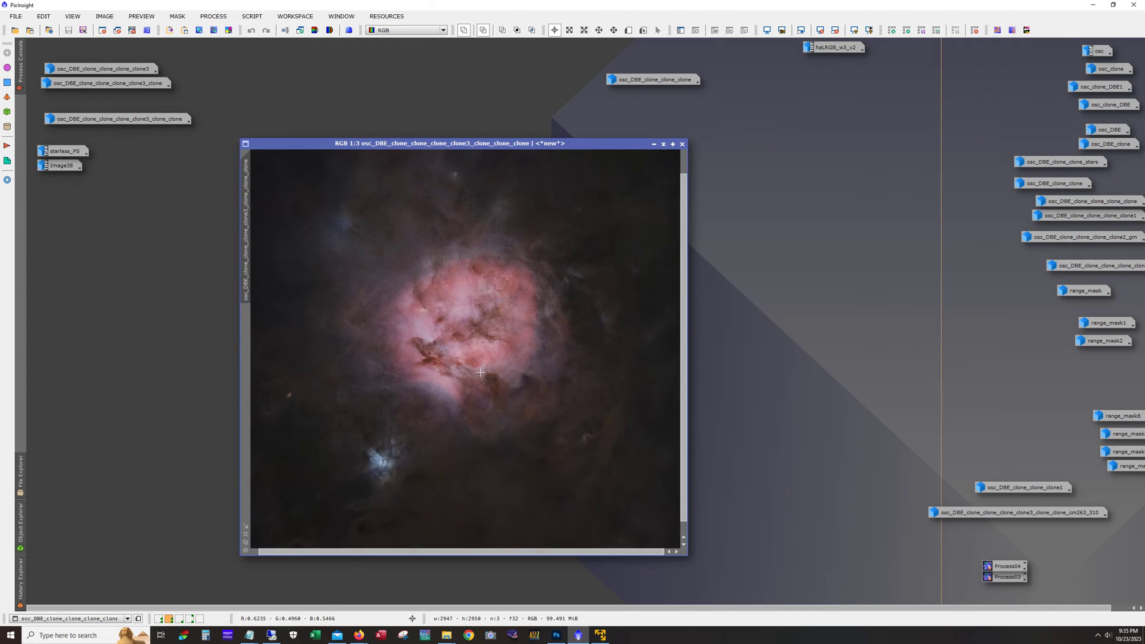
left_click(653, 144)
double_click(112, 120)
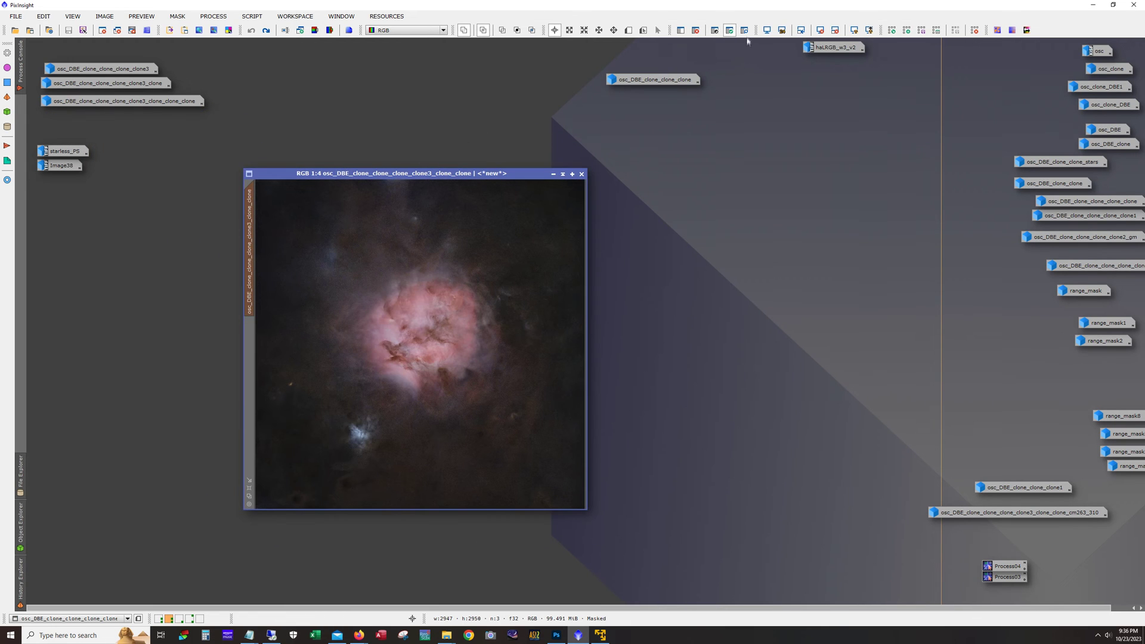
left_click(745, 33)
left_click(745, 31)
left_click(266, 30)
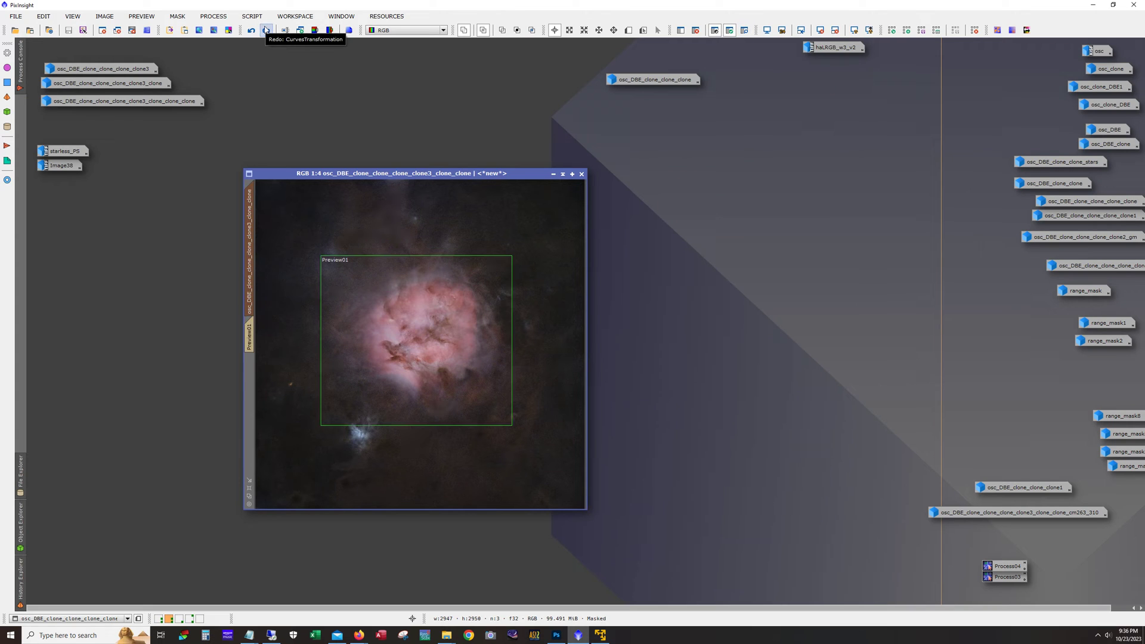
left_click(266, 30)
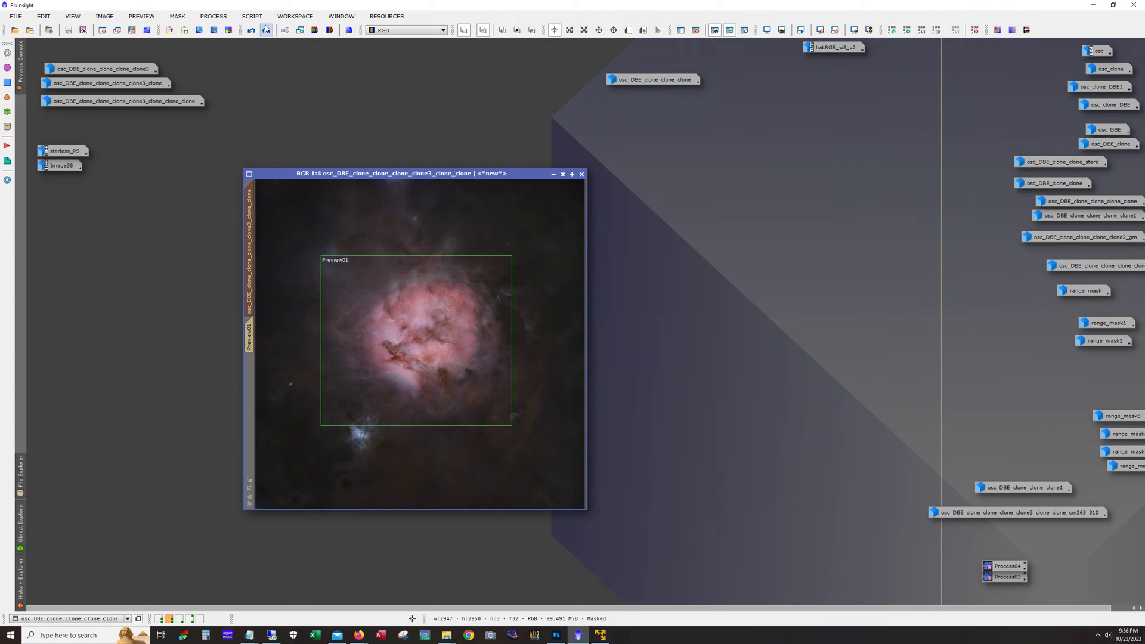
left_click(746, 32)
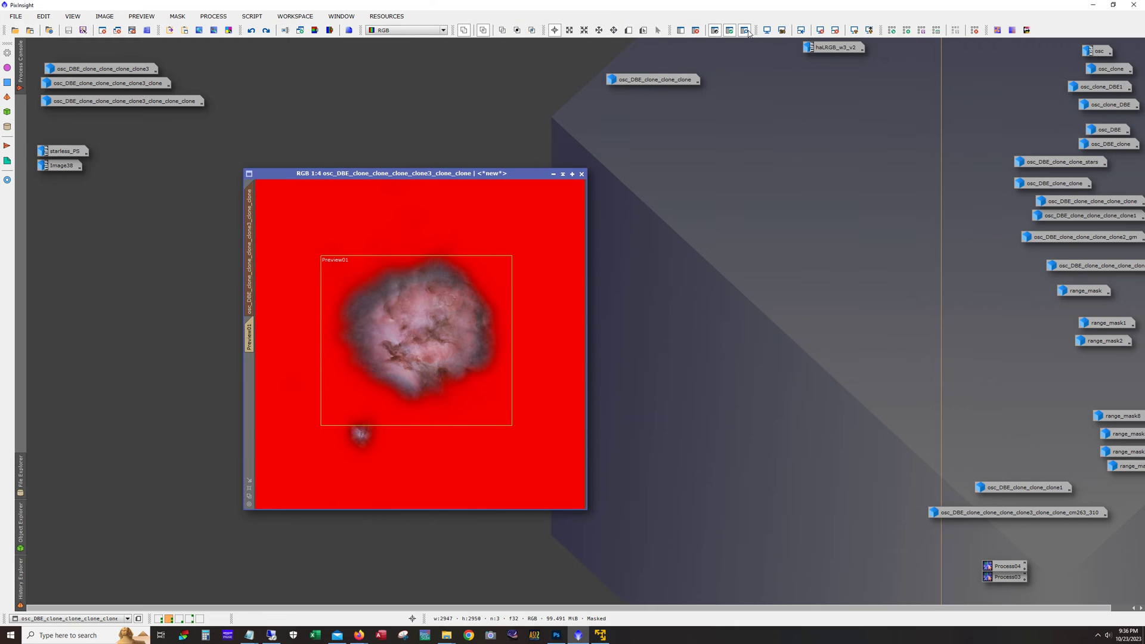
left_click(748, 31)
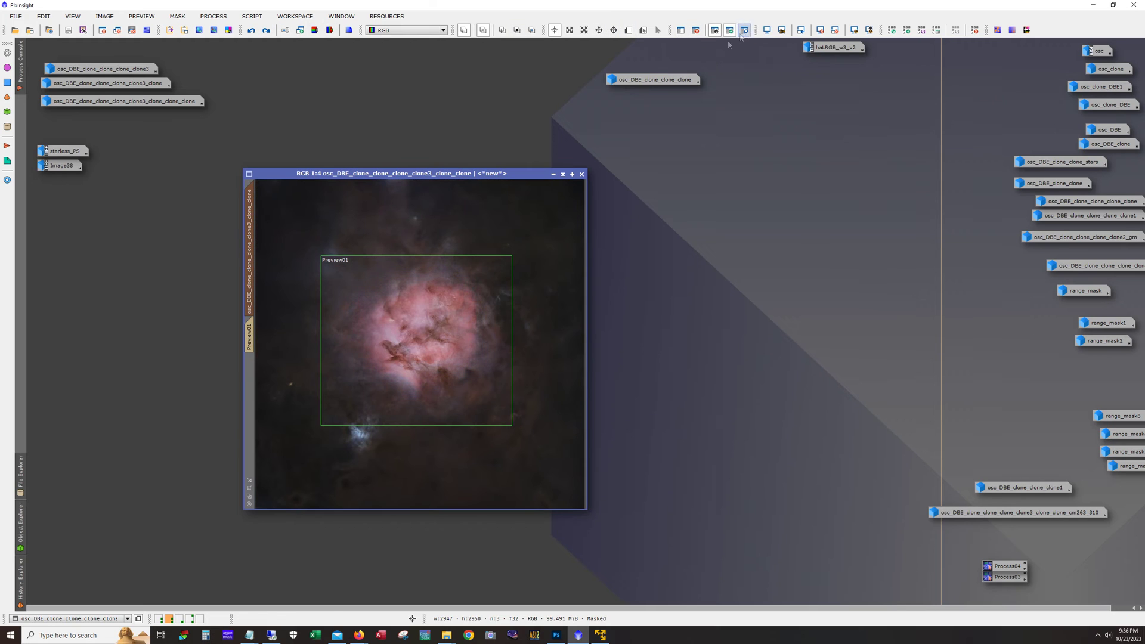
left_click(266, 31)
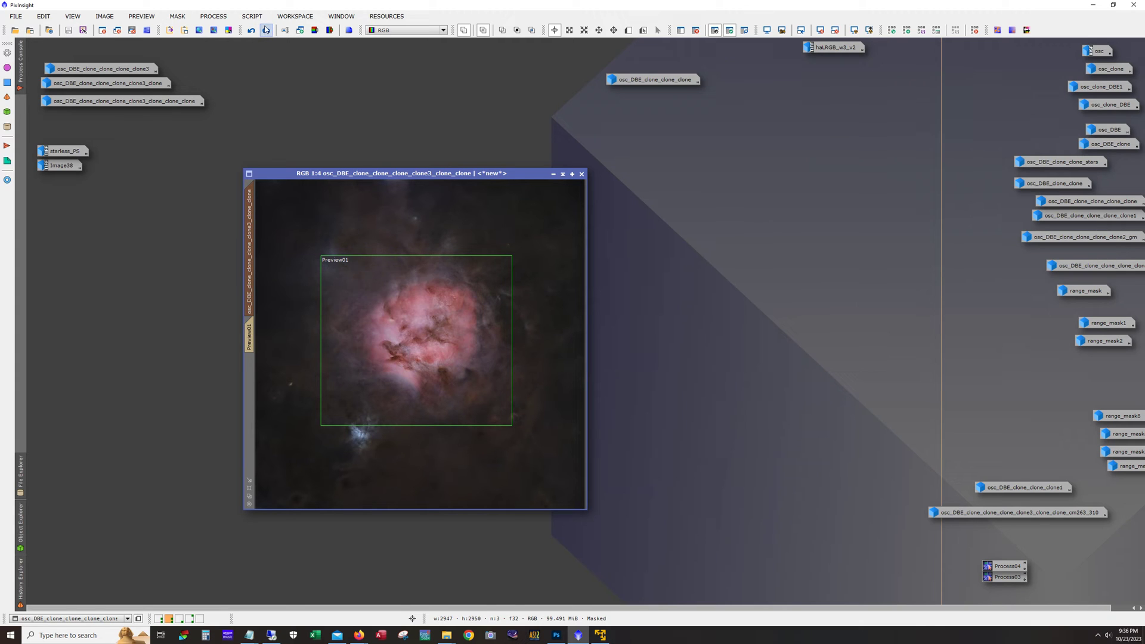
left_click(266, 30)
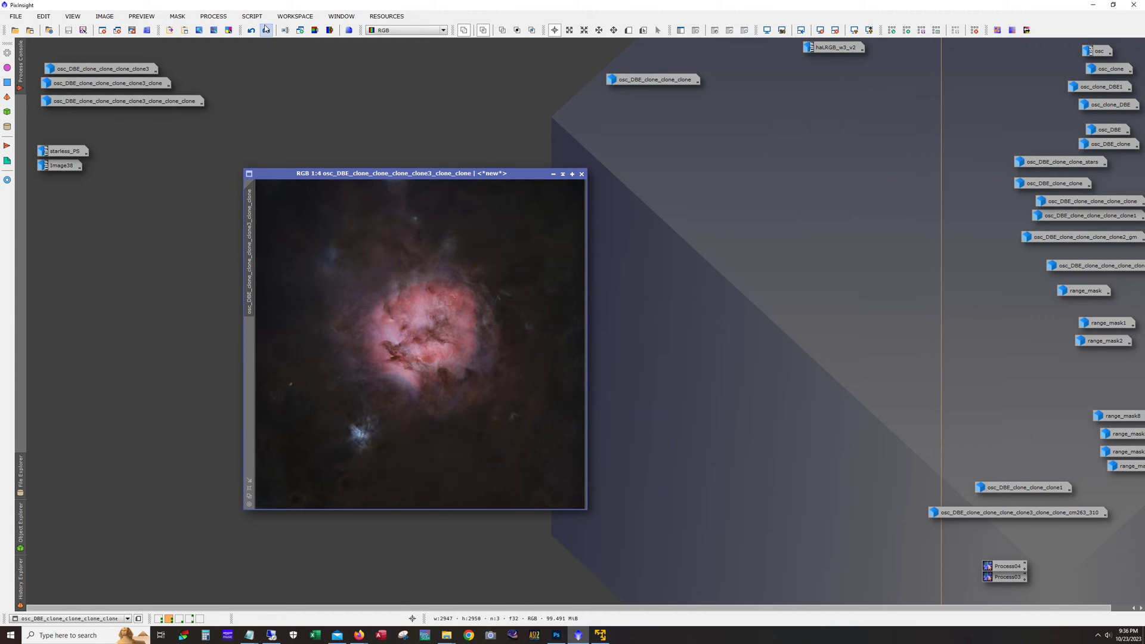
left_click(266, 30)
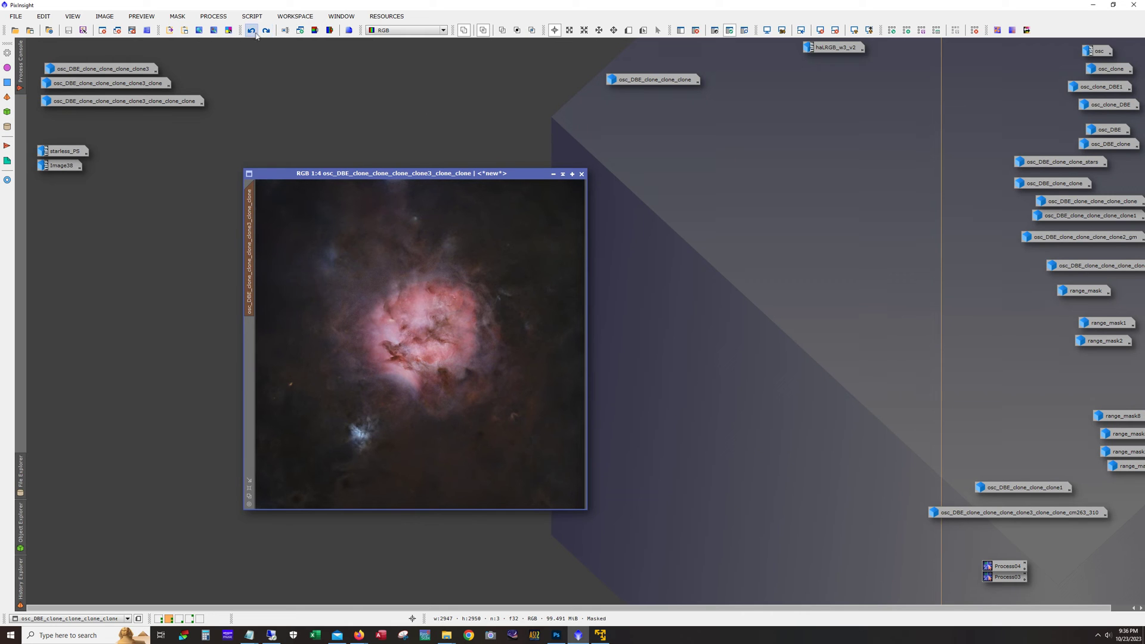
left_click(251, 30)
left_click(252, 29)
left_click(255, 34)
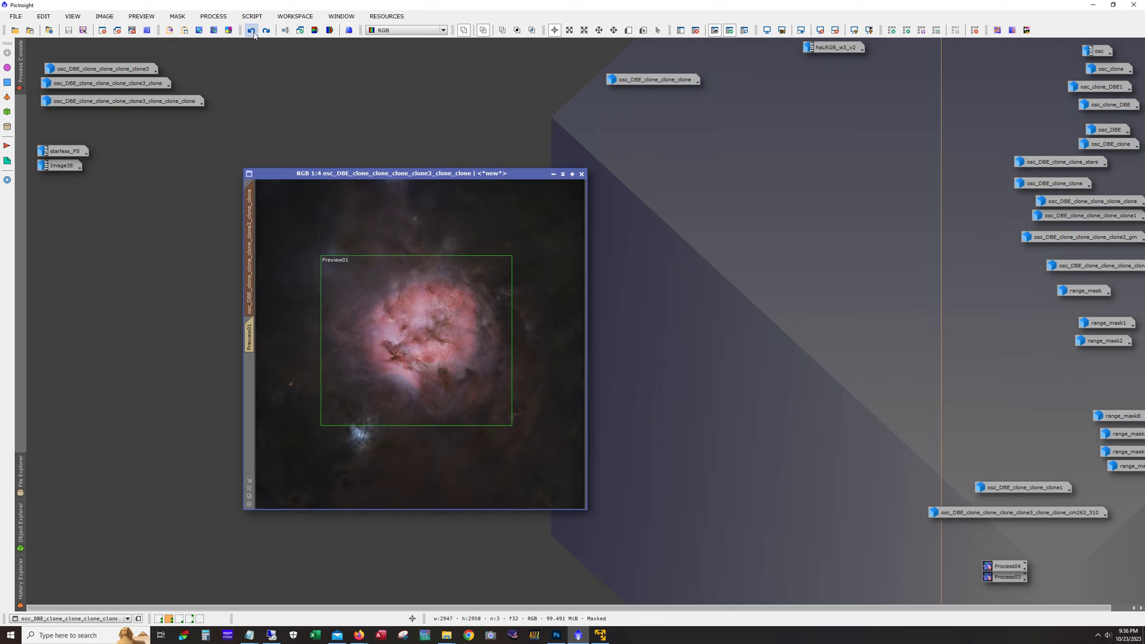
left_click(261, 34)
scroll(409, 308, "up", 3)
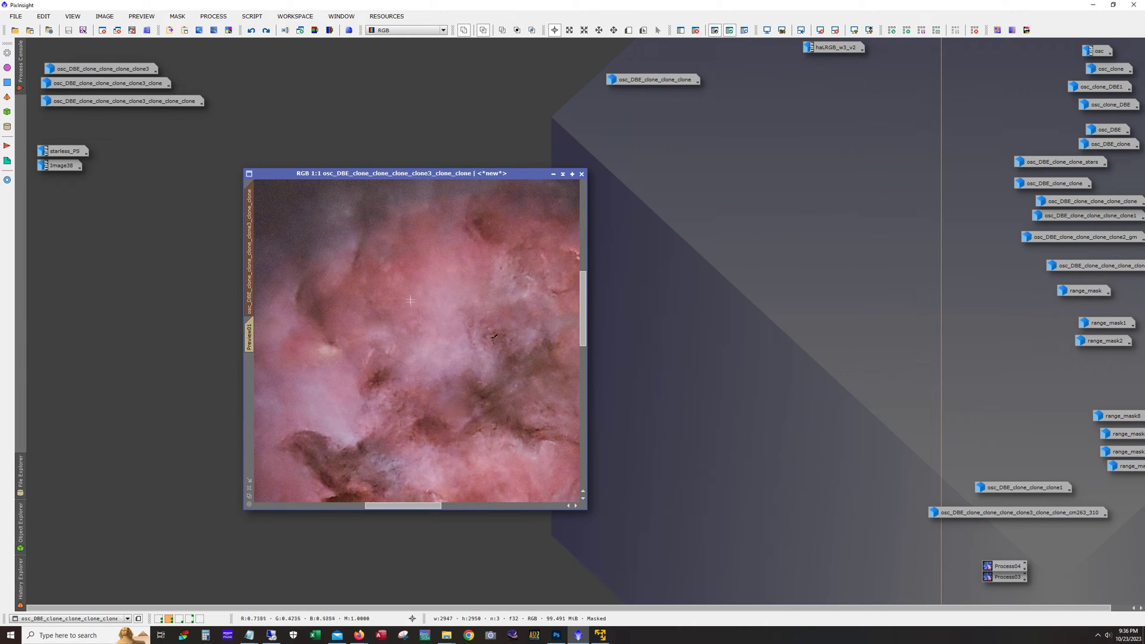
left_click(252, 31)
left_click(266, 31)
scroll(414, 345, "down", 4)
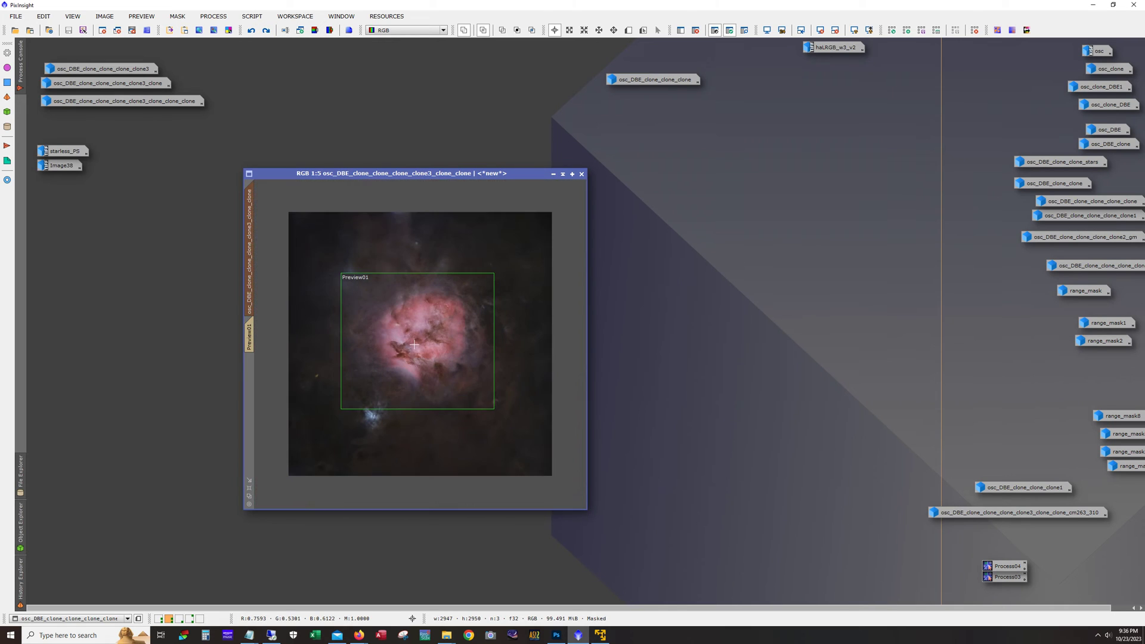
scroll(415, 345, "up", 1)
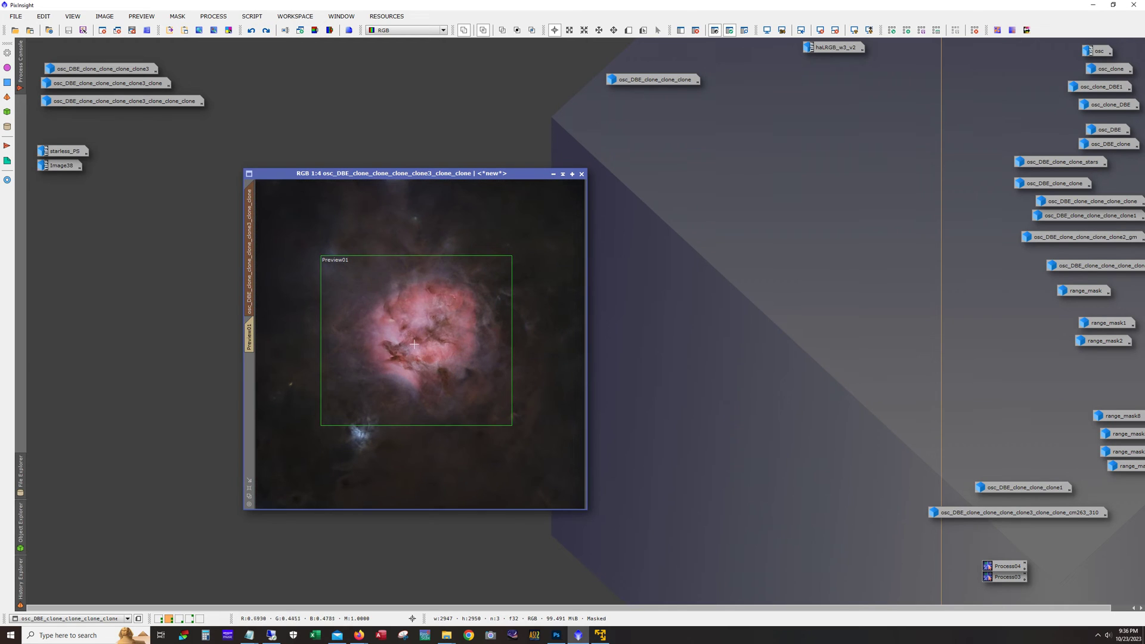
left_click(266, 31)
left_click(266, 31)
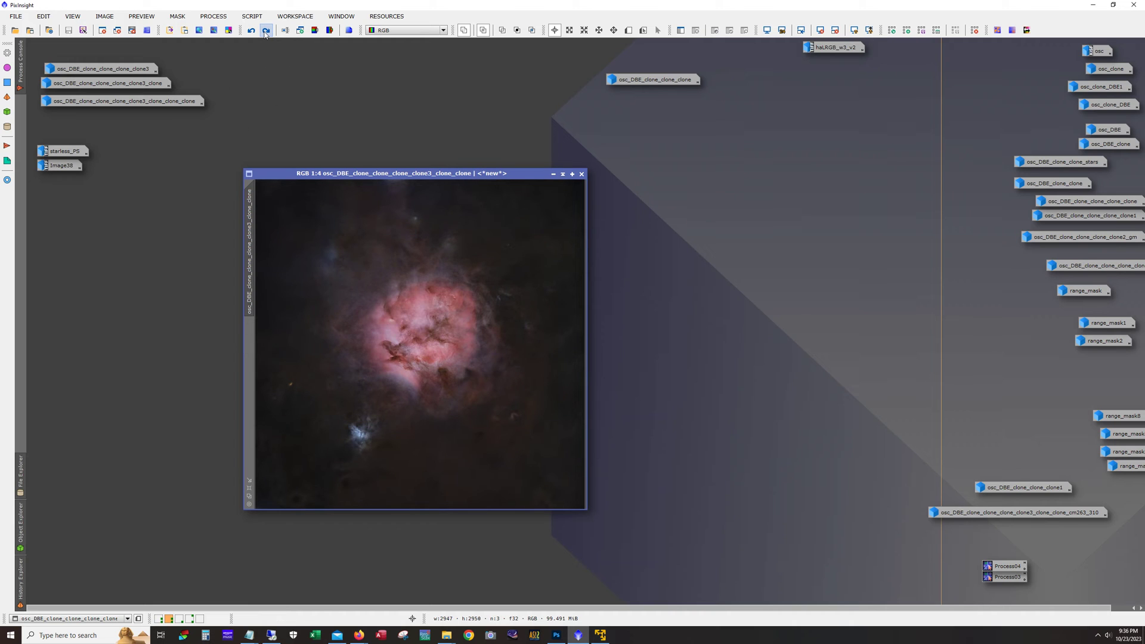
Step: Reapply the masked curves adjustment, toggling the mask overlay and history to compare tones
left_click(266, 31)
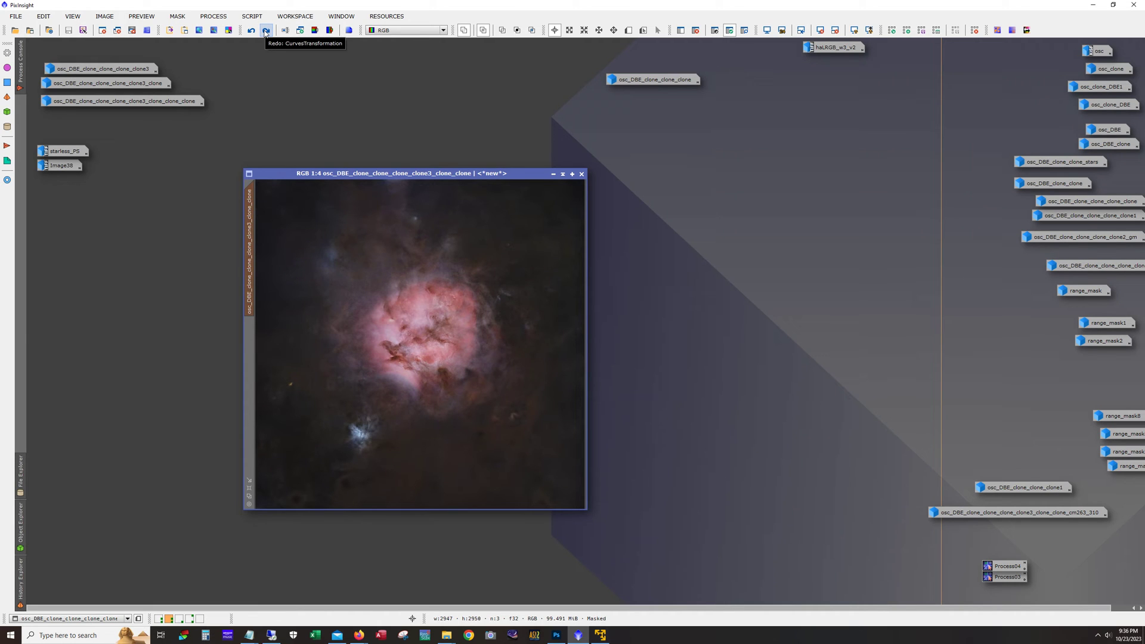
left_click(745, 32)
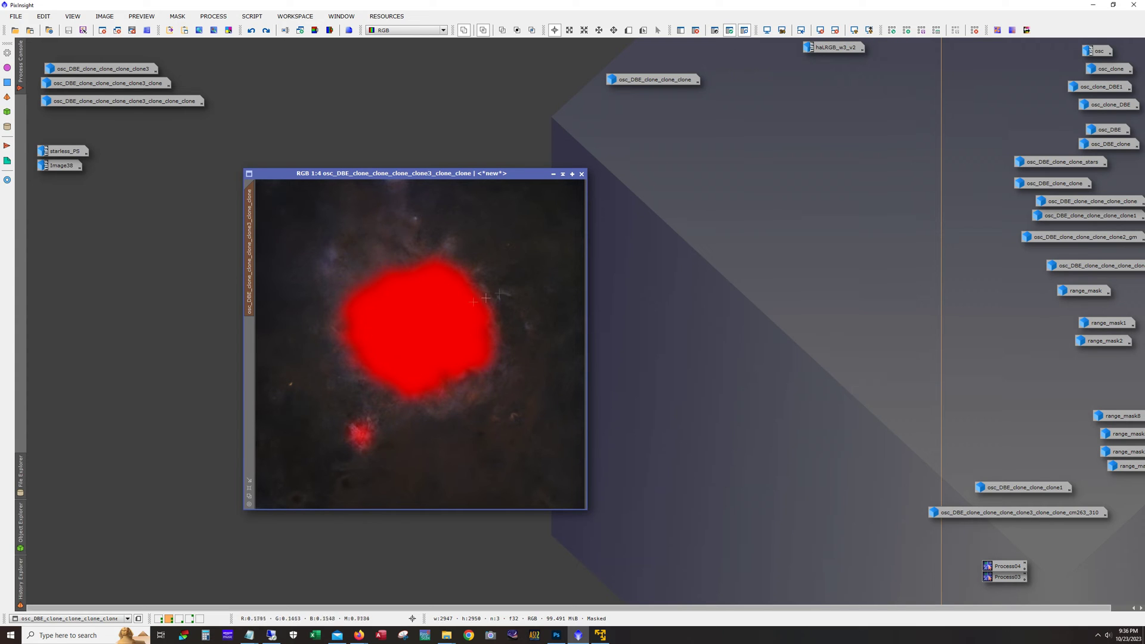
left_click(745, 31)
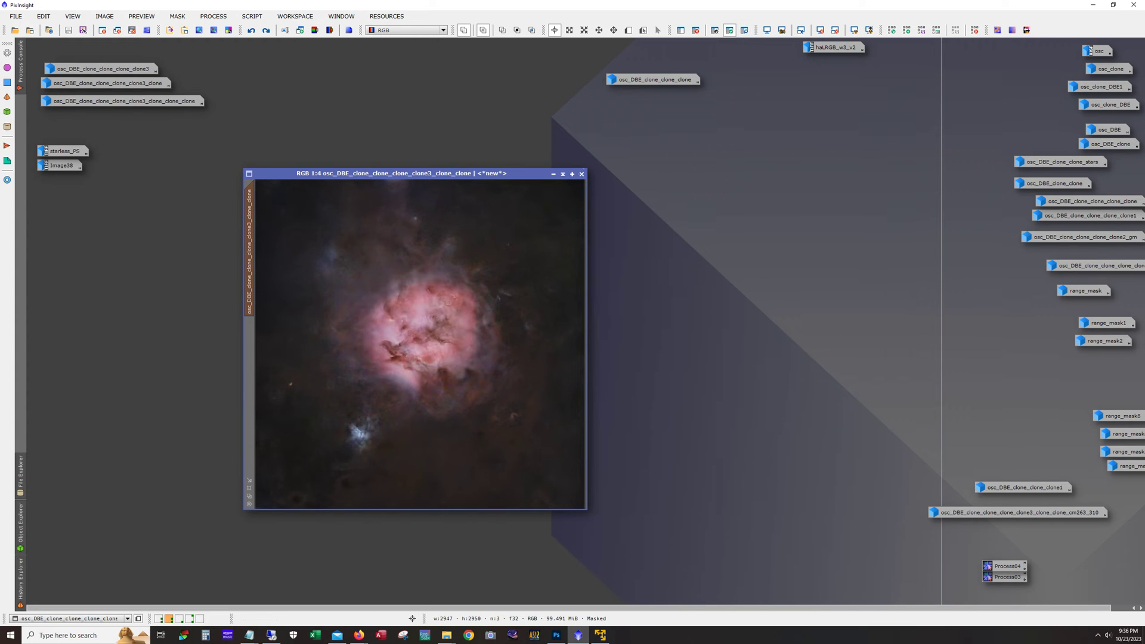
left_click(267, 31)
left_click(266, 32)
left_click(266, 31)
left_click(744, 30)
left_click(744, 30)
Step: Redo the mask removal and the rename to starless2
left_click(268, 31)
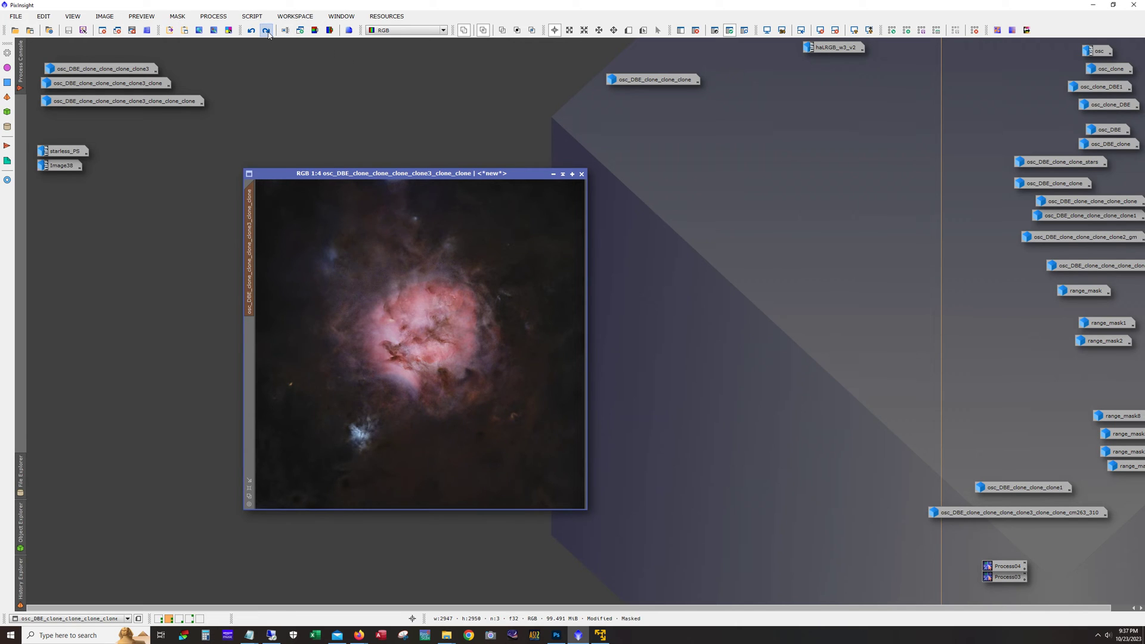
left_click(267, 31)
left_click(267, 31)
left_click(267, 31)
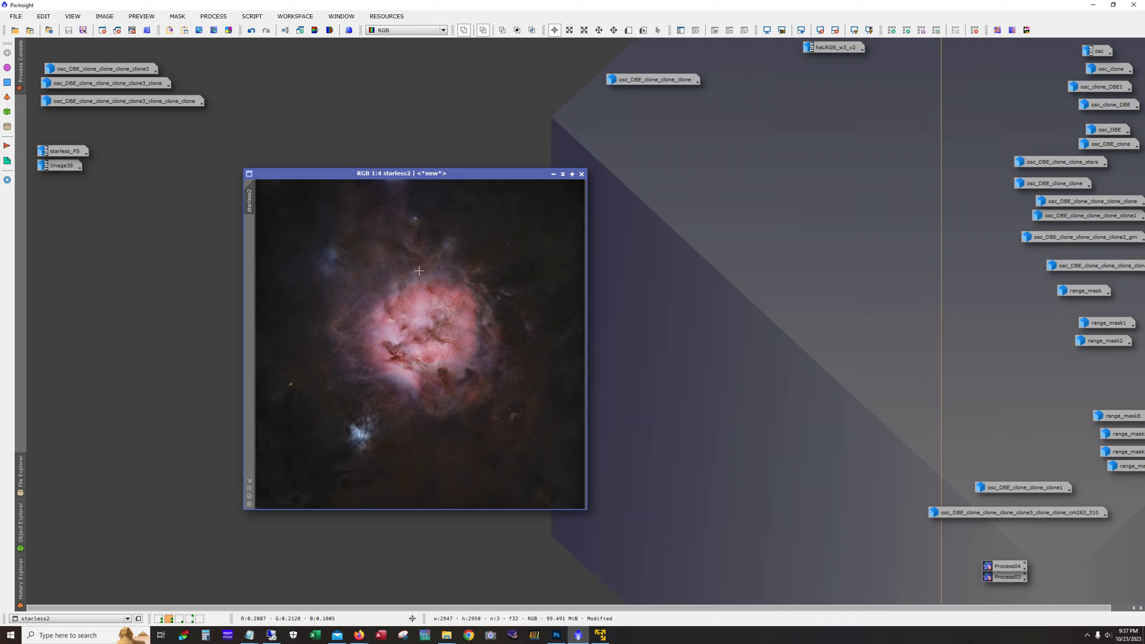
Step: Place starless2 and the Photoshop starless_PS side by side to compare, then iconize starless_PS
left_click(552, 174)
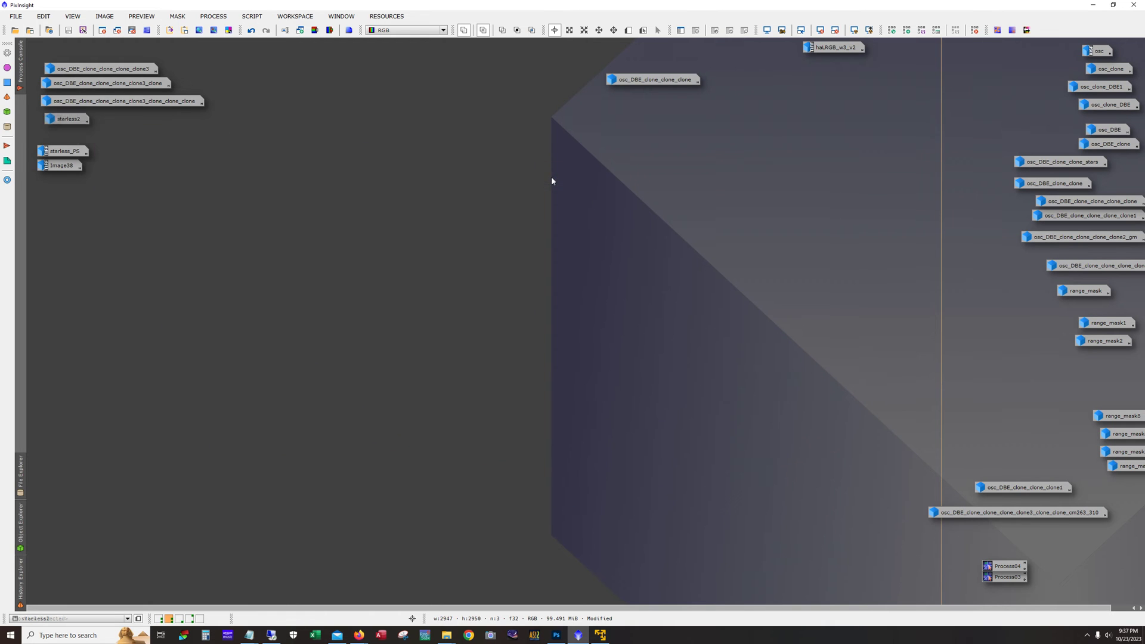
double_click(65, 121)
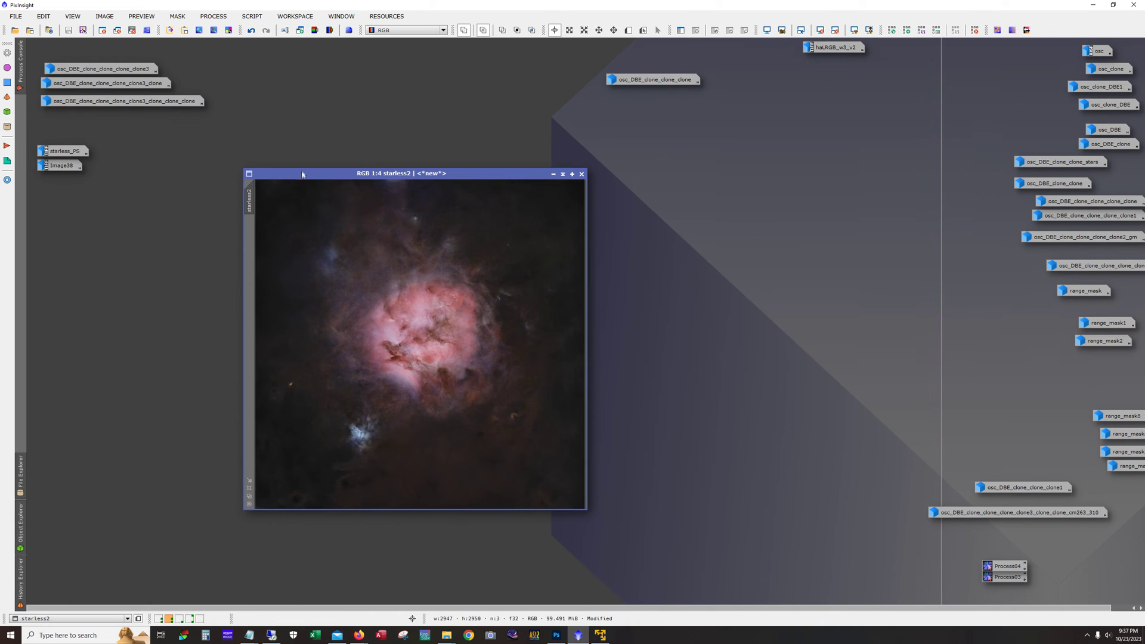
left_click_drag(300, 177, 564, 177)
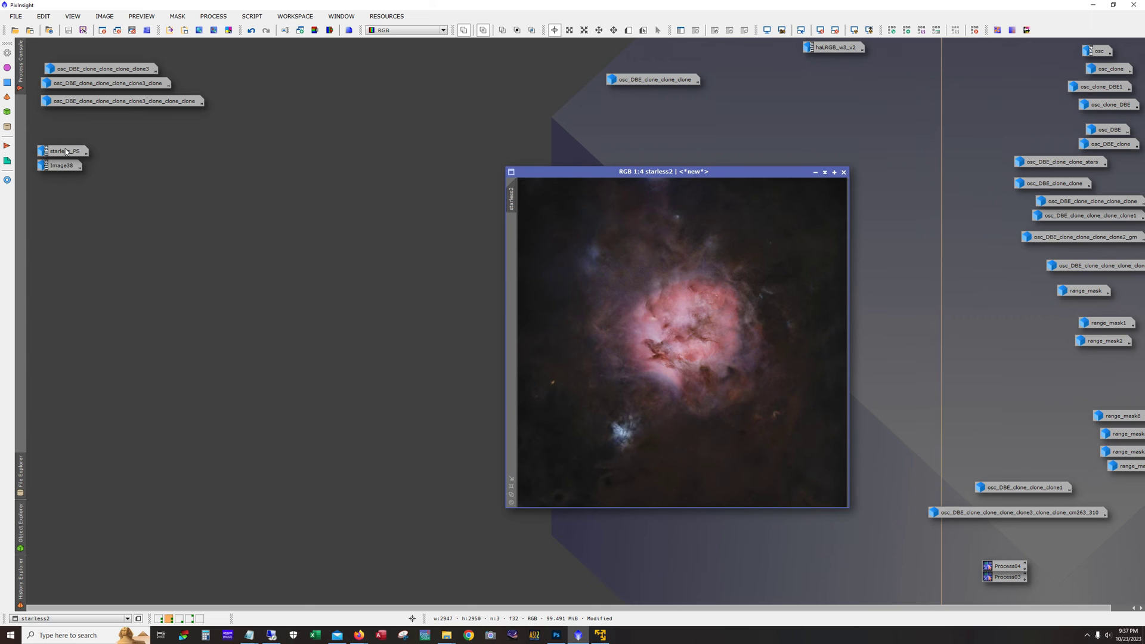
double_click(64, 151)
left_click_drag(645, 113, 312, 174)
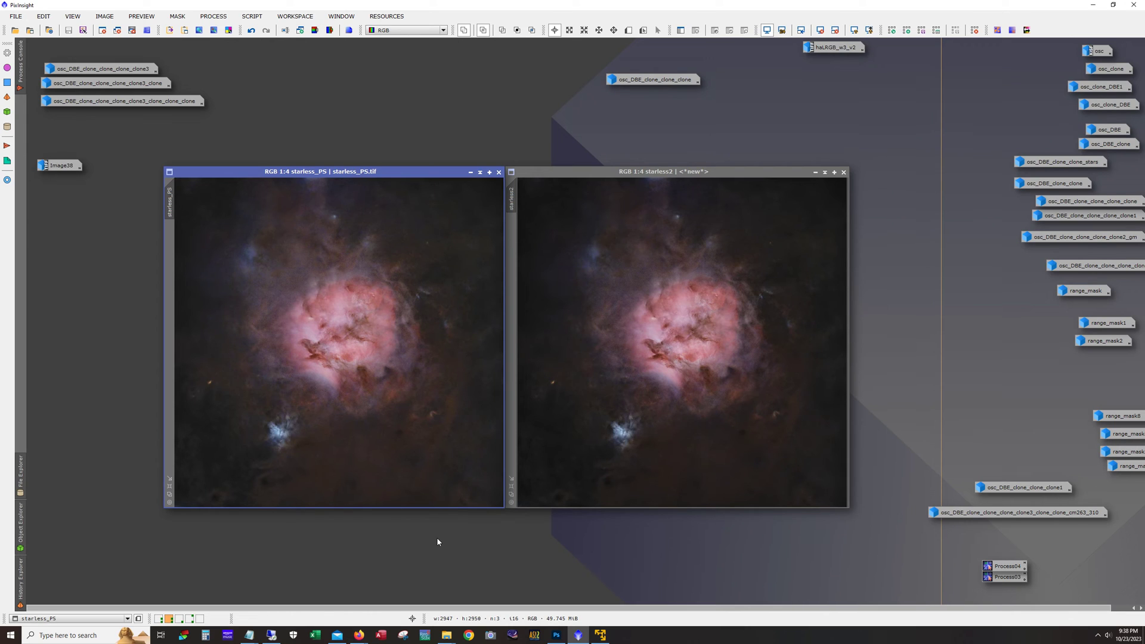
left_click(470, 173)
Step: Iconize starless2, open Image38 (Cocoon_V3c.tif) in an enlarged window, and zoom to 1:3
left_click(814, 172)
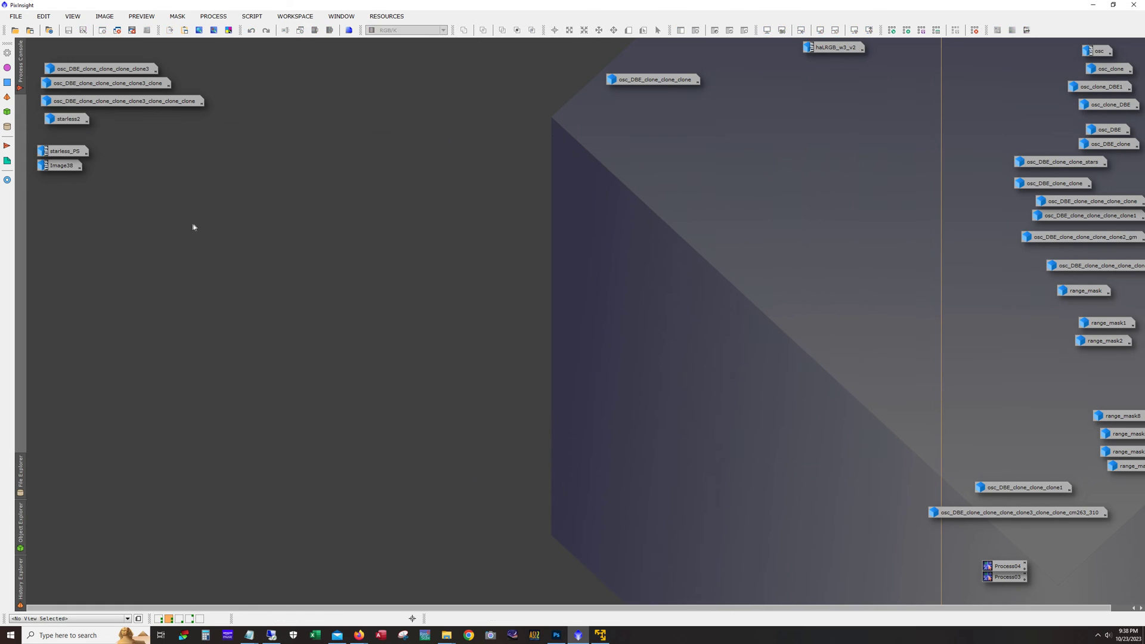
double_click(58, 166)
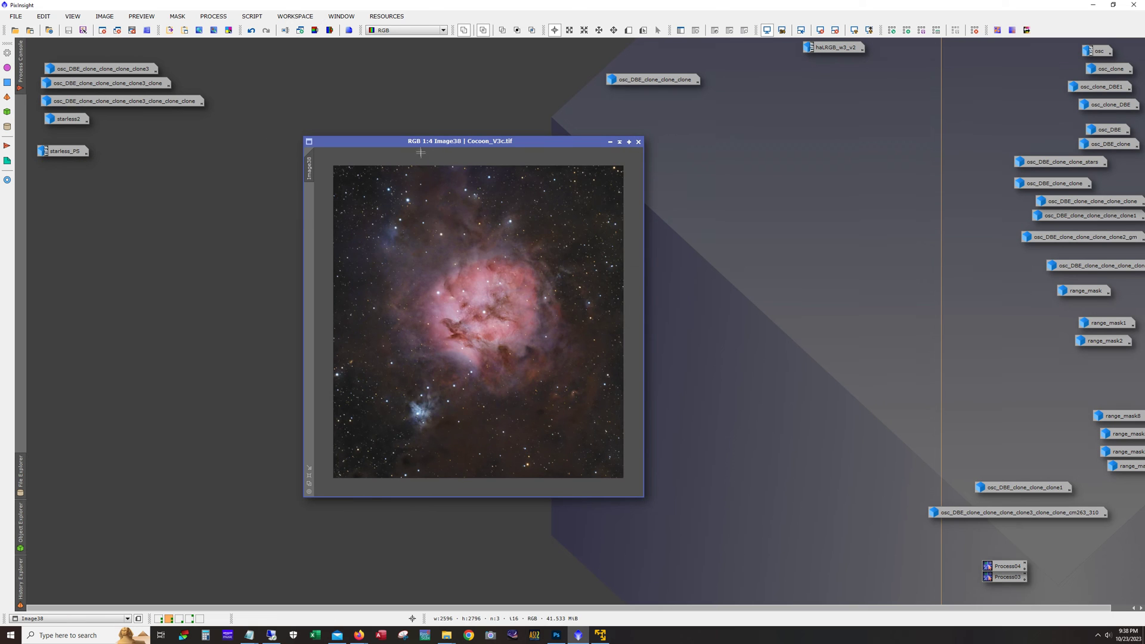
left_click_drag(419, 141, 356, 102)
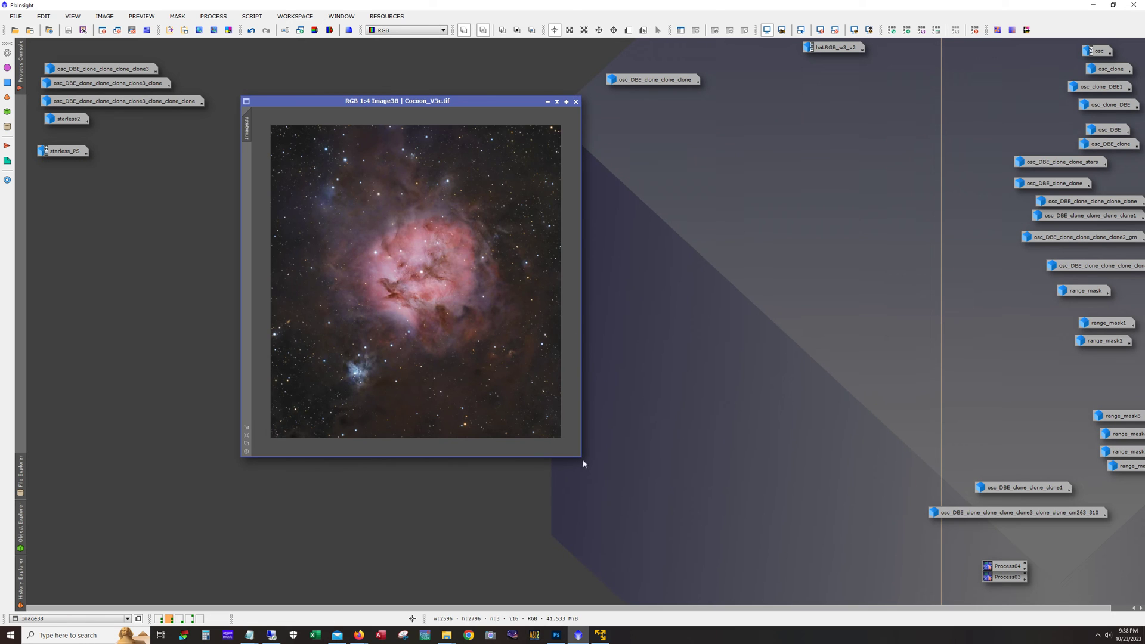
left_click_drag(582, 458, 759, 582)
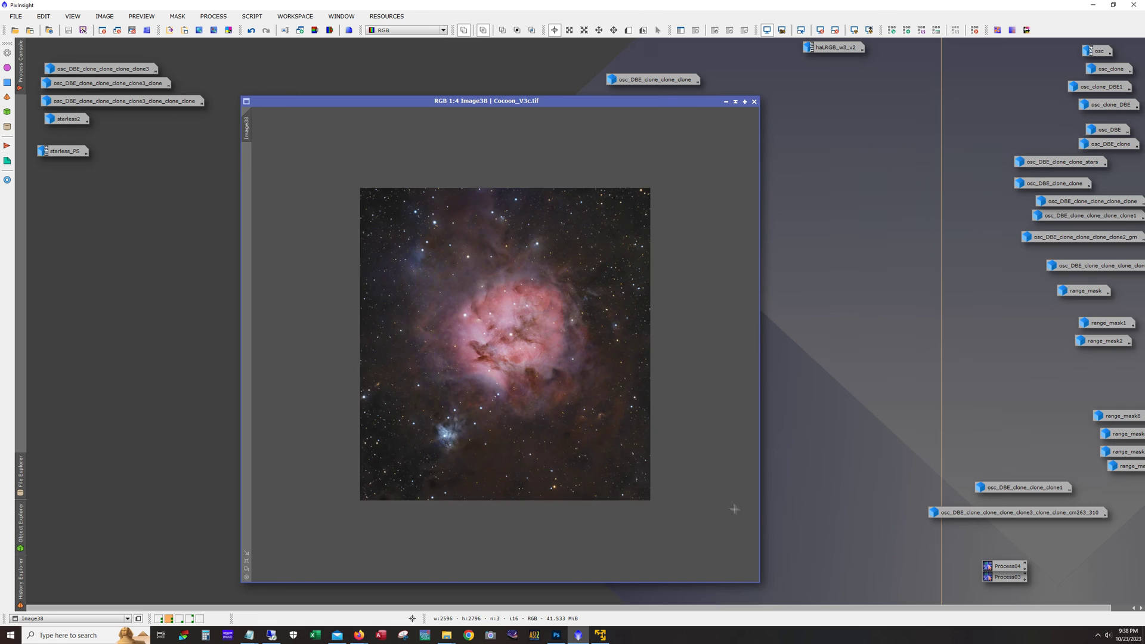
scroll(735, 508, "up", 1)
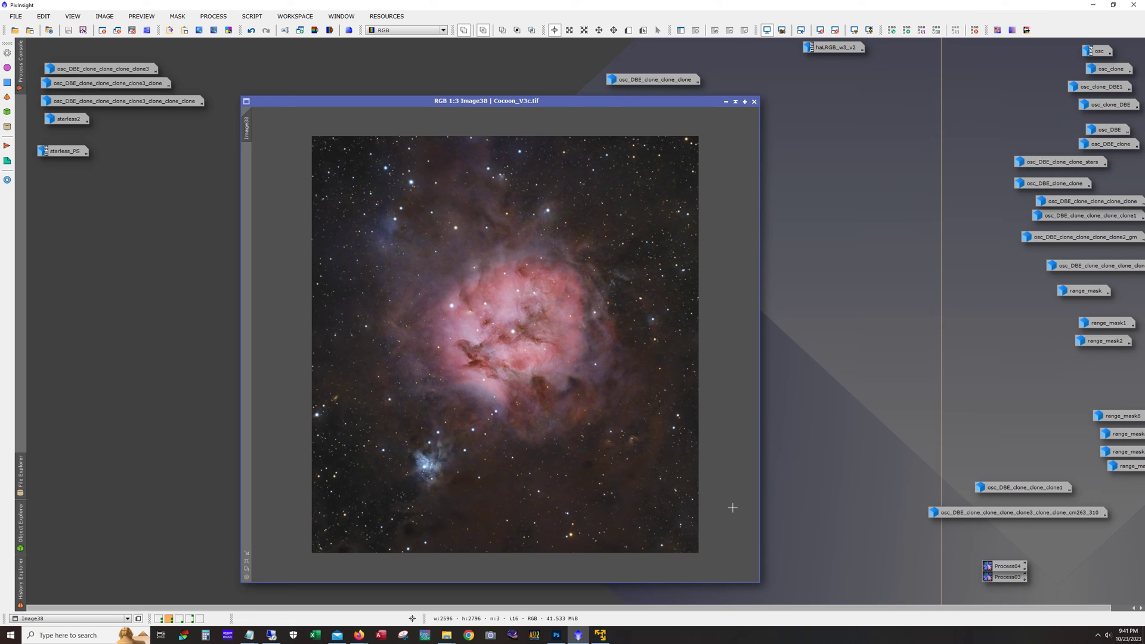
key("alt")
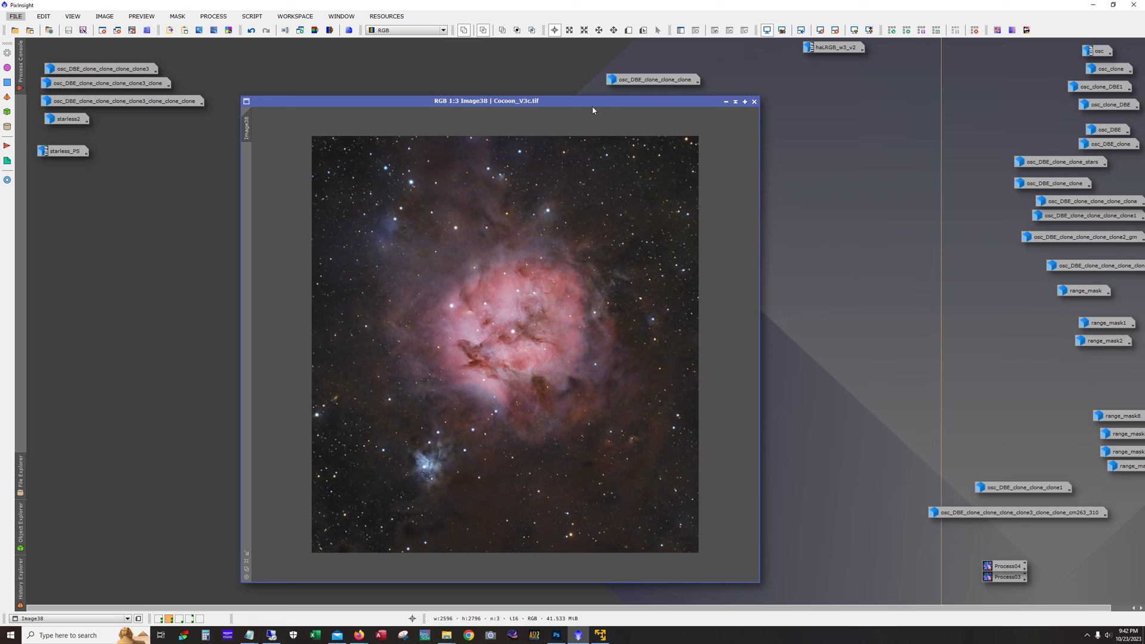